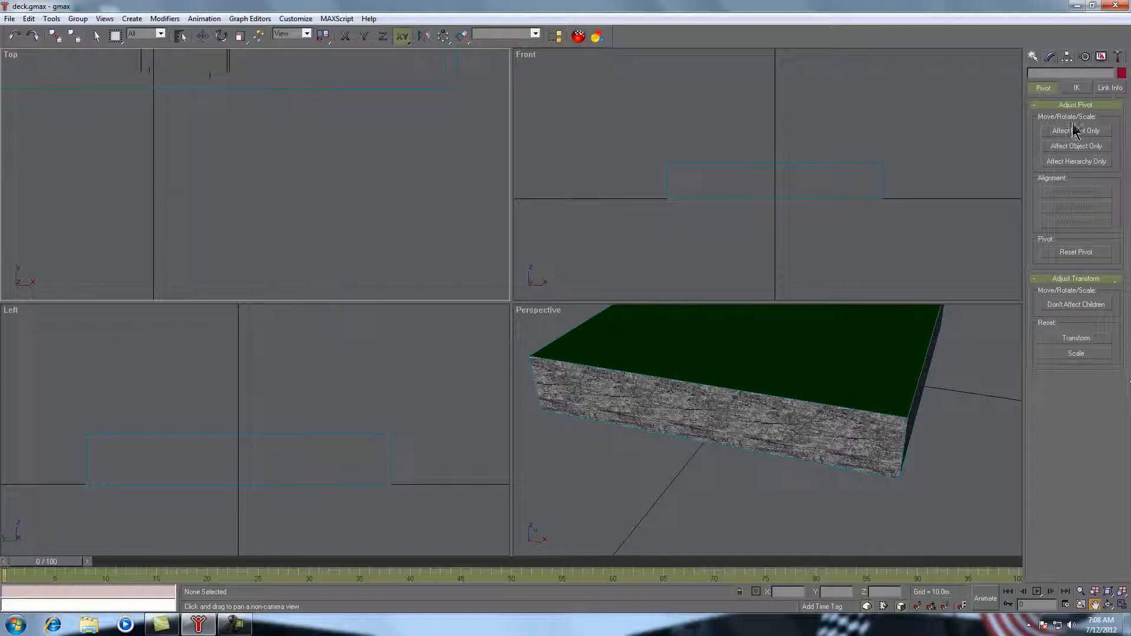
- Draw a box in the Top view just in front of the deck, about 8.2 m long and 3.6 m wide, roughly as tall as the deck
{"action": "left_click", "coordinate": [1034, 57]}
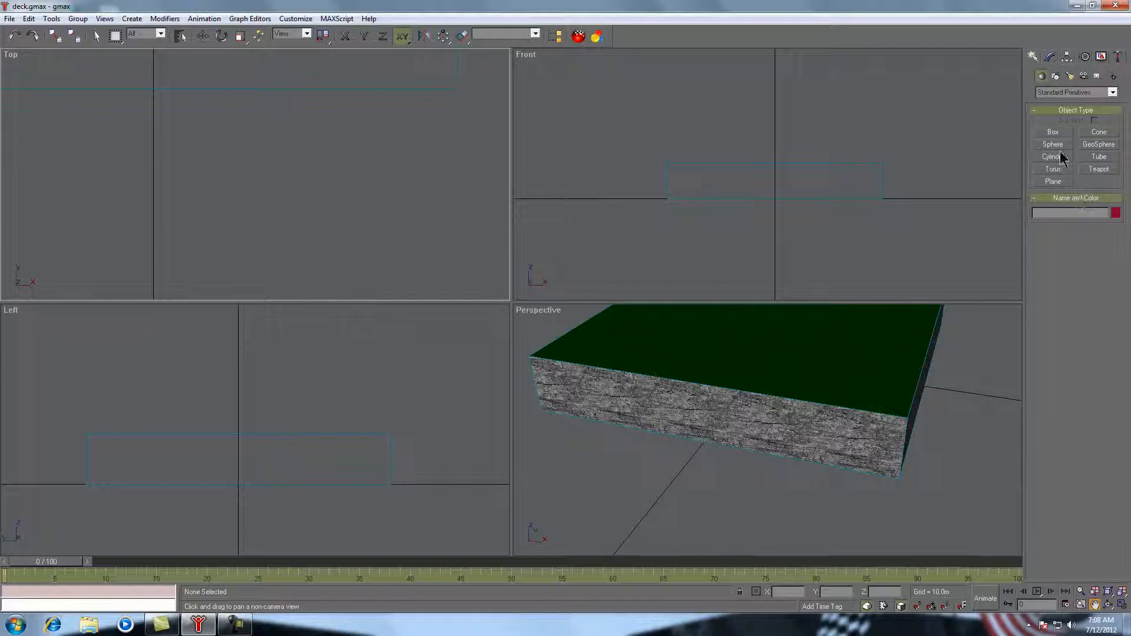
{"action": "left_click", "coordinate": [1053, 133]}
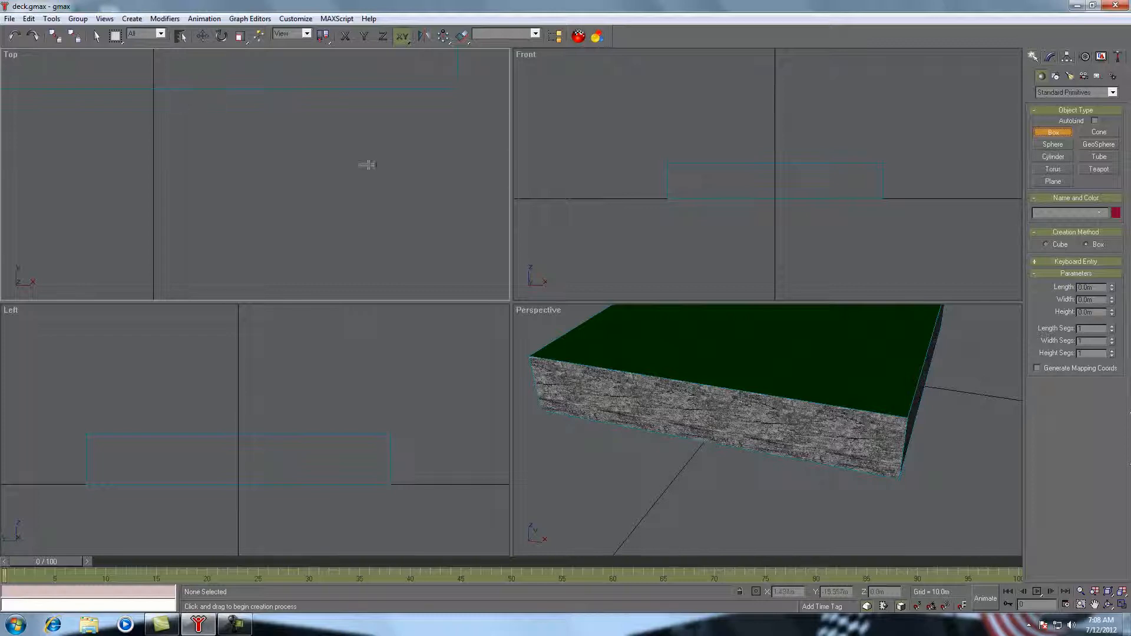
{"action": "left_click", "coordinate": [1095, 605]}
{"action": "left_click_drag", "start_coordinate": [251, 178], "coordinate": [291, 182]}
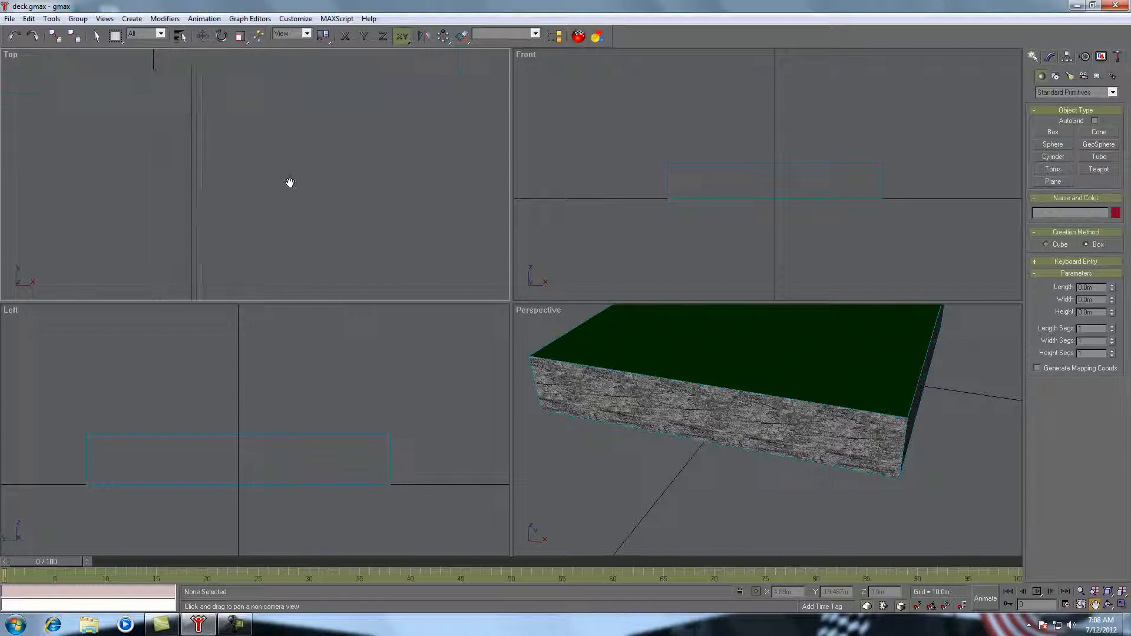
{"action": "left_click_drag", "start_coordinate": [200, 174], "coordinate": [290, 182]}
{"action": "right_click", "coordinate": [323, 170]}
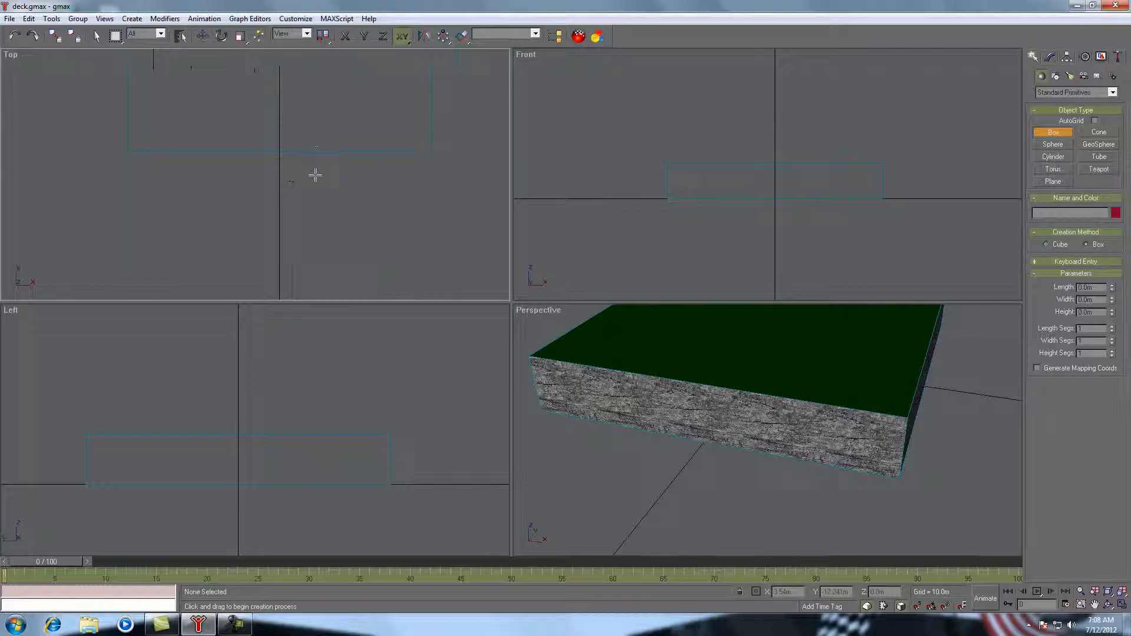
{"action": "left_click_drag", "start_coordinate": [313, 180], "coordinate": [354, 279]}
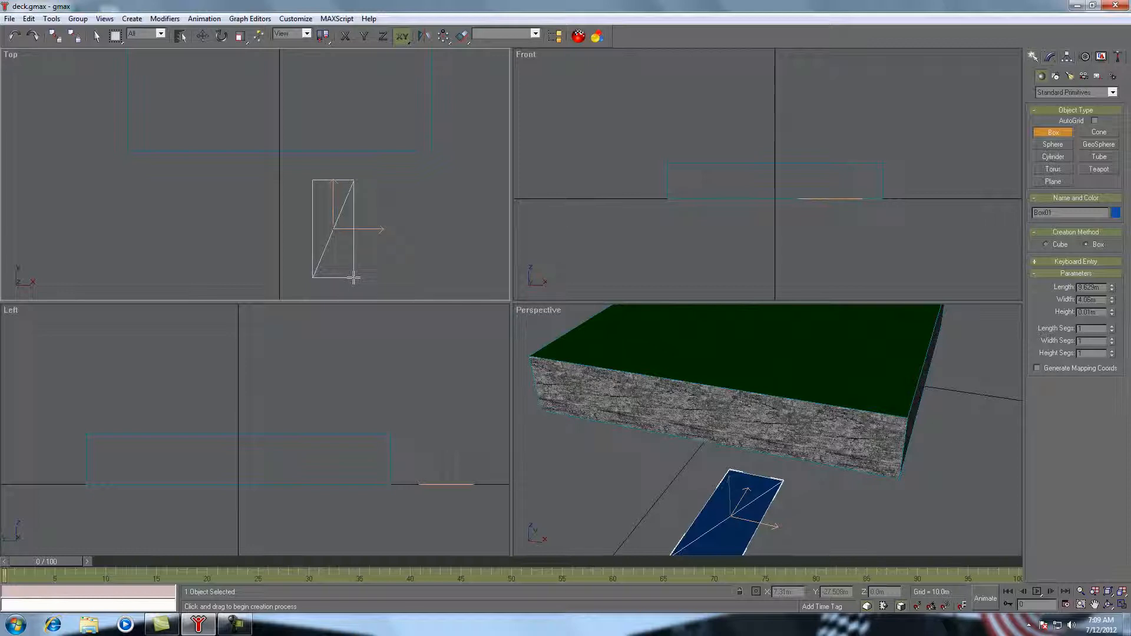
{"action": "left_click_drag", "start_coordinate": [354, 278], "coordinate": [354, 276]}
{"action": "left_click_drag", "start_coordinate": [353, 276], "coordinate": [349, 262]}
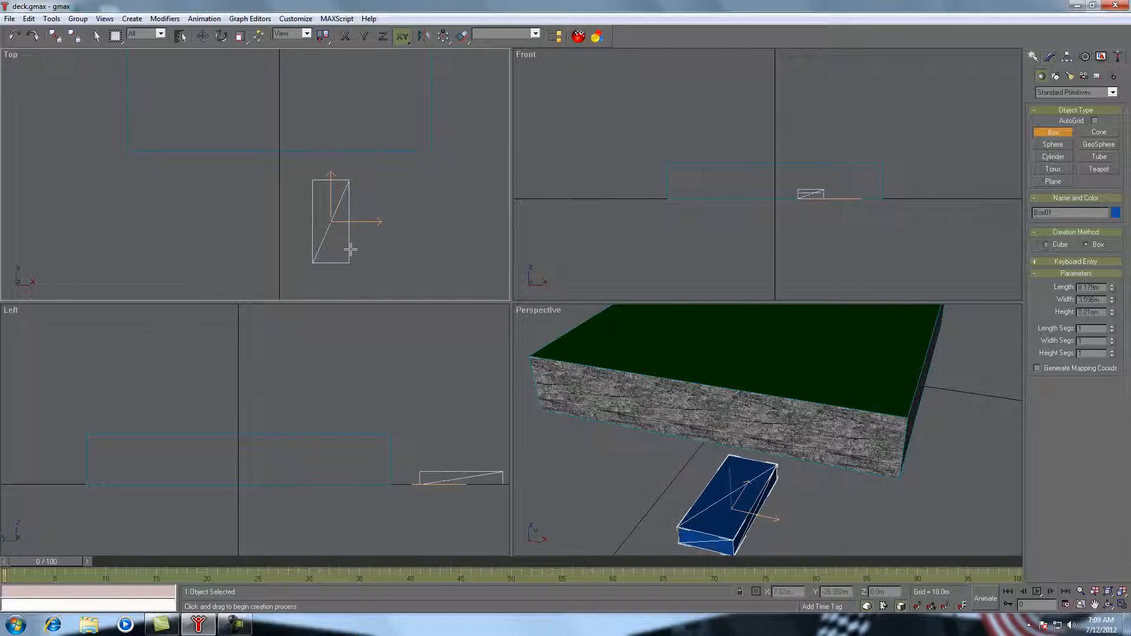
{"action": "left_click", "coordinate": [359, 212]}
- Set the new box's dimensions to 8 m length, 3.5 m width and 5 m height
{"action": "double_click", "coordinate": [1100, 288]}
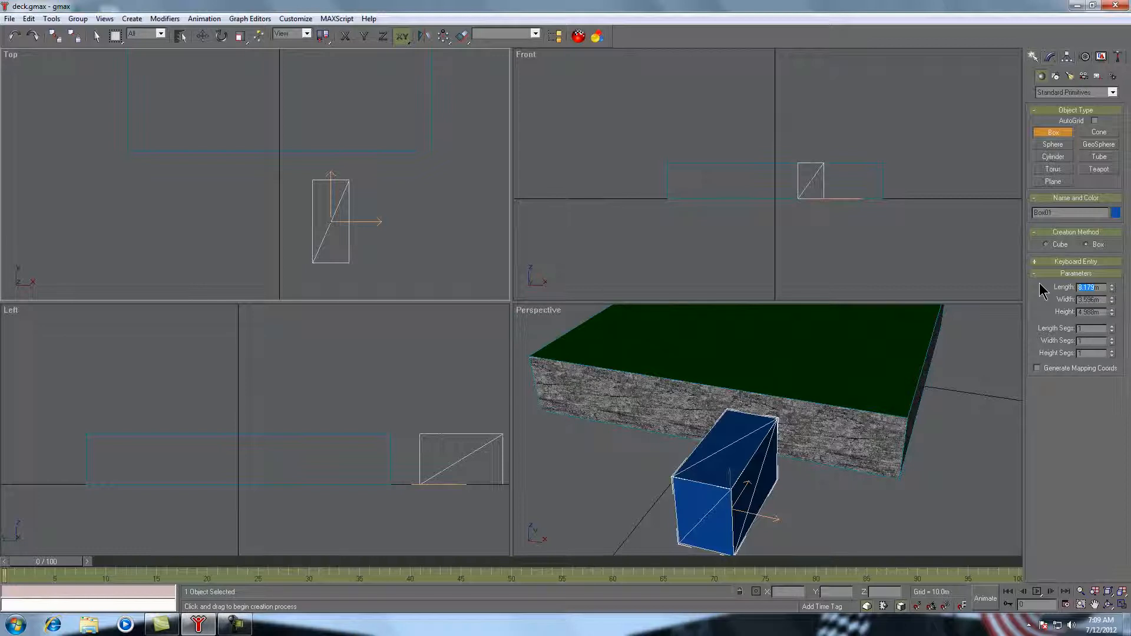
{"action": "type", "text": "3m"}
{"action": "key", "text": "Return"}
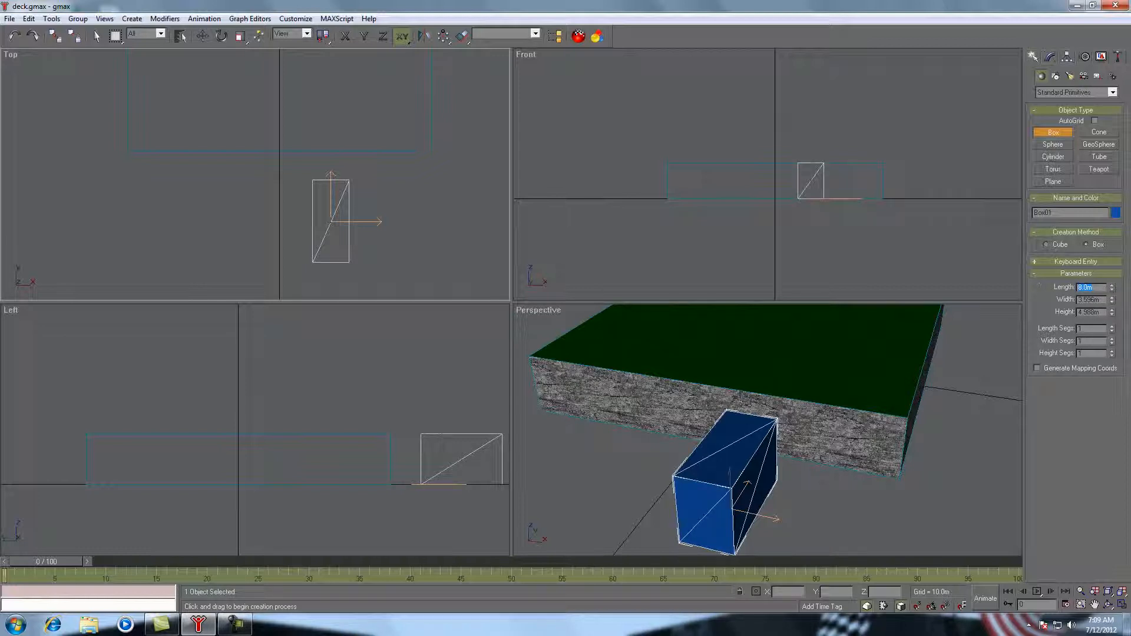
{"action": "key", "text": "Tab"}
{"action": "type", "text": "8m"}
{"action": "key", "text": "Return"}
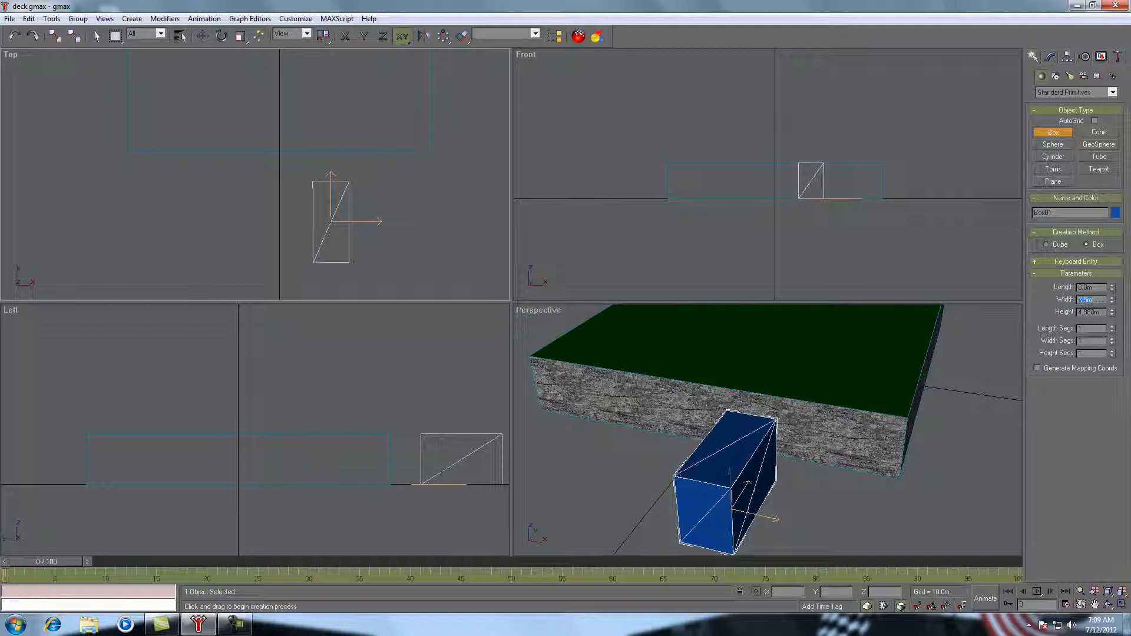
{"action": "double_click", "coordinate": [1095, 312]}
- Convert the new box to an Editable Poly
{"action": "left_click", "coordinate": [1051, 57]}
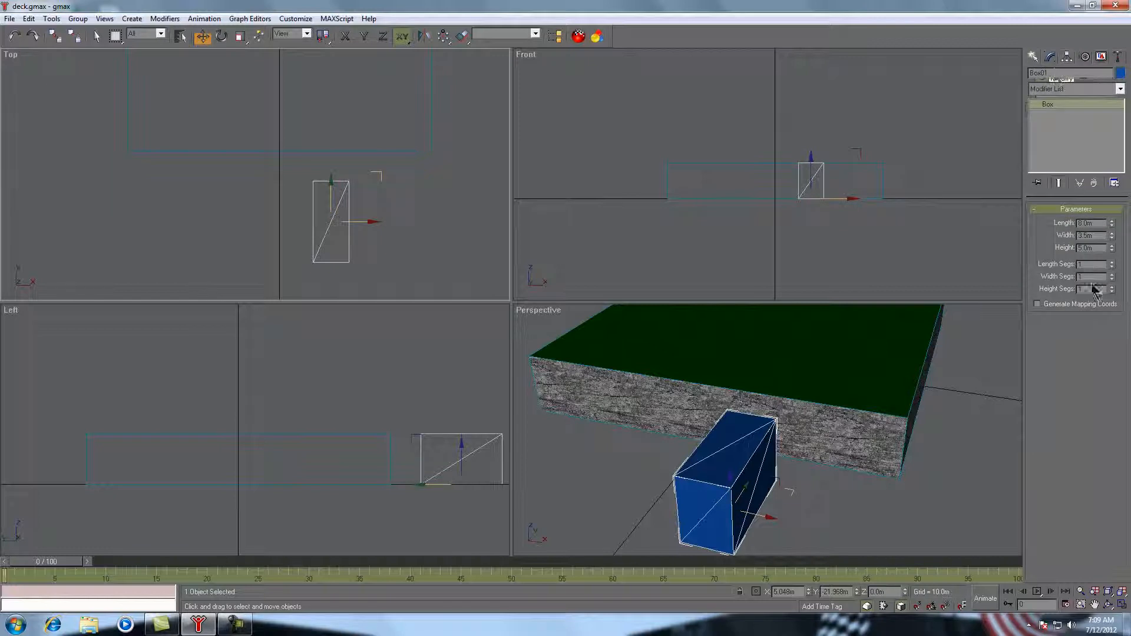
{"action": "right_click", "coordinate": [1052, 107]}
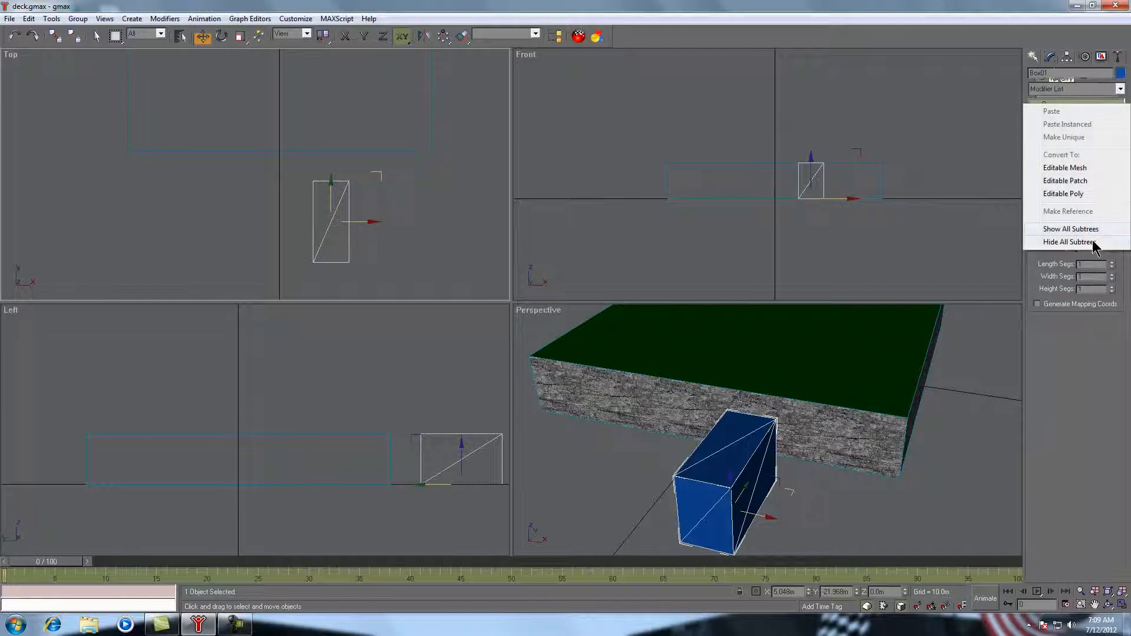
{"action": "left_click", "coordinate": [1081, 196]}
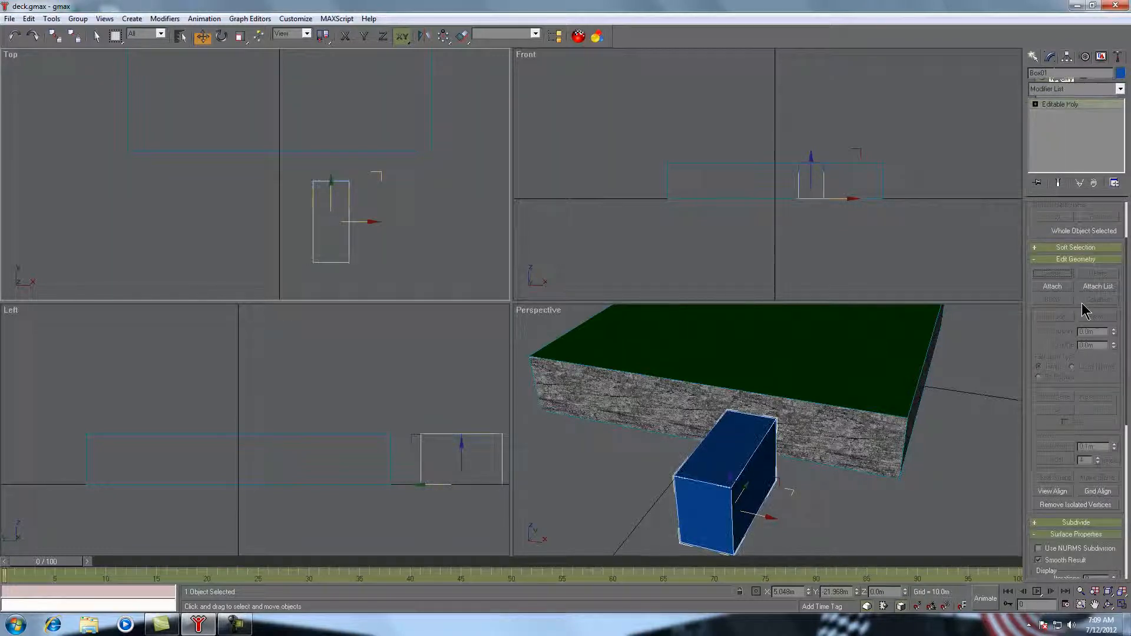
- Delete the polygon at the end of the box that faces the deck, and return to object level
{"action": "left_click", "coordinate": [96, 36]}
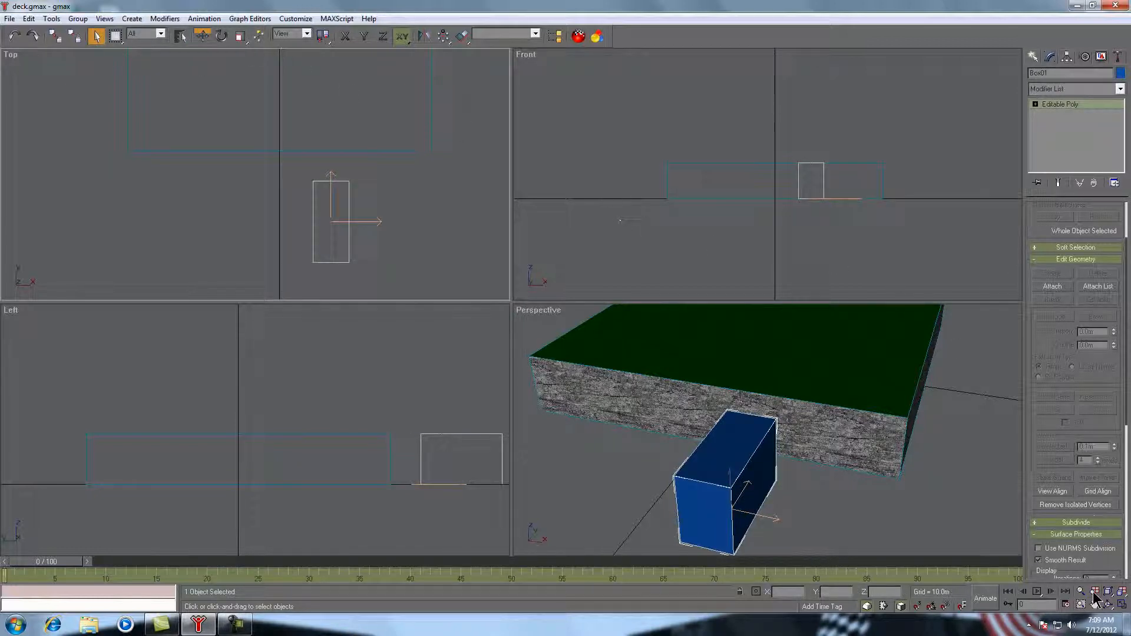
{"action": "left_click", "coordinate": [1108, 606]}
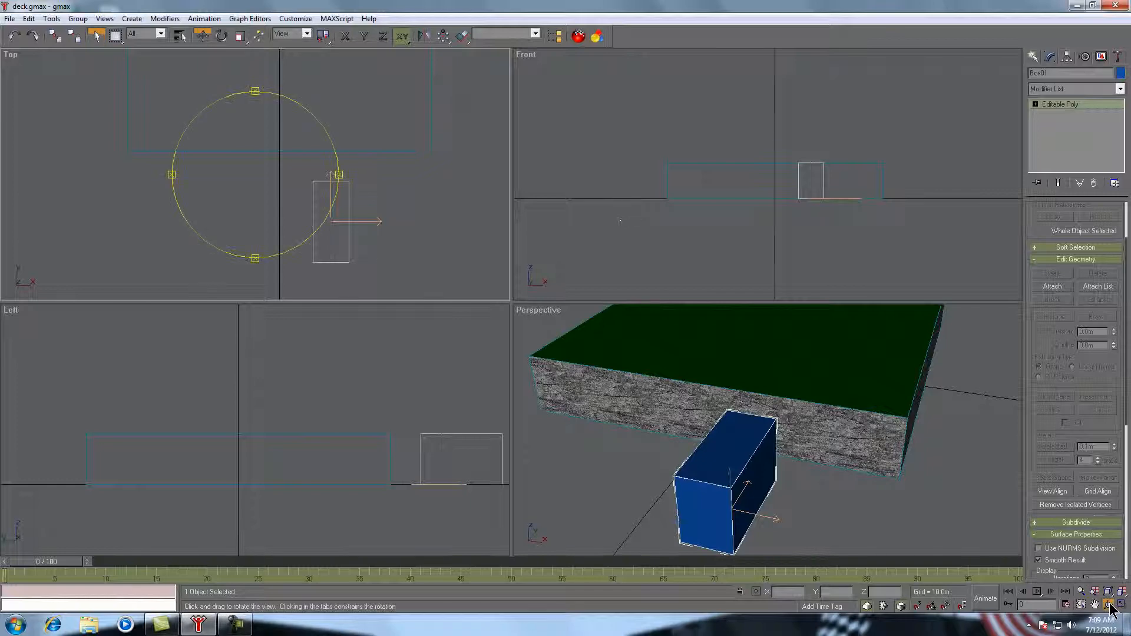
{"action": "left_click", "coordinate": [784, 412]}
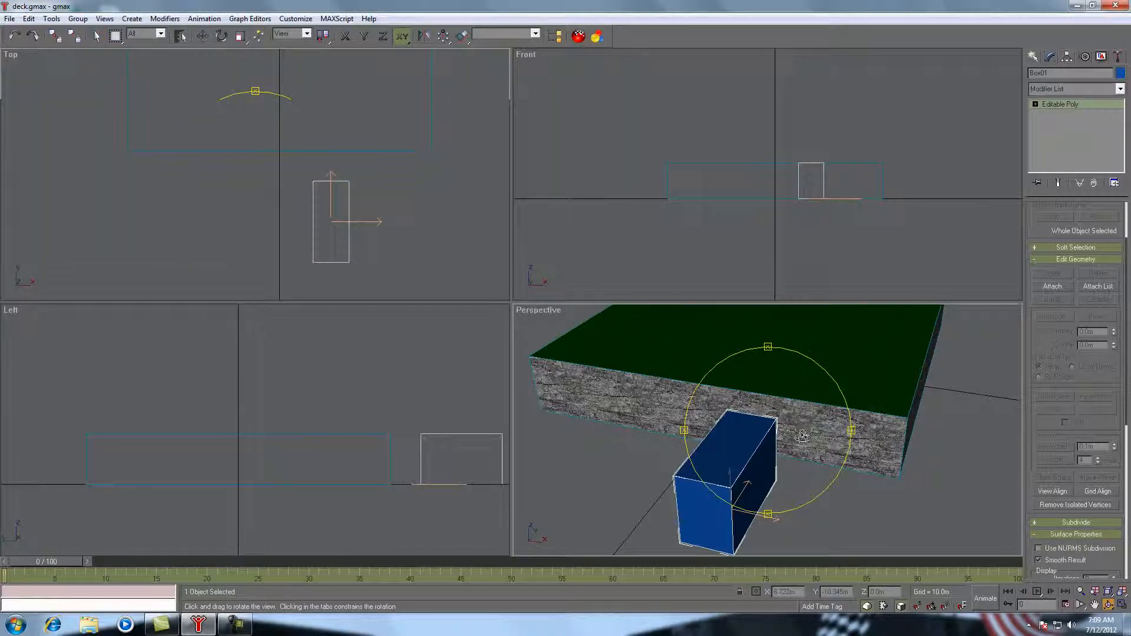
{"action": "left_click_drag", "start_coordinate": [805, 429], "coordinate": [726, 406]}
{"action": "right_click", "coordinate": [720, 374]}
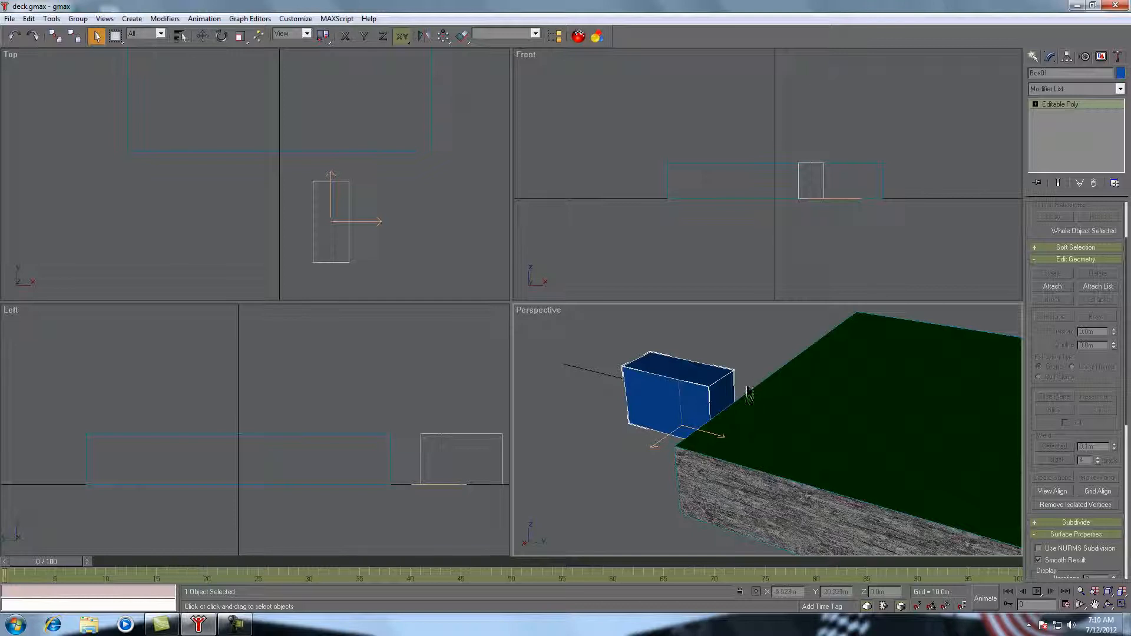
{"action": "left_click", "coordinate": [1035, 103]}
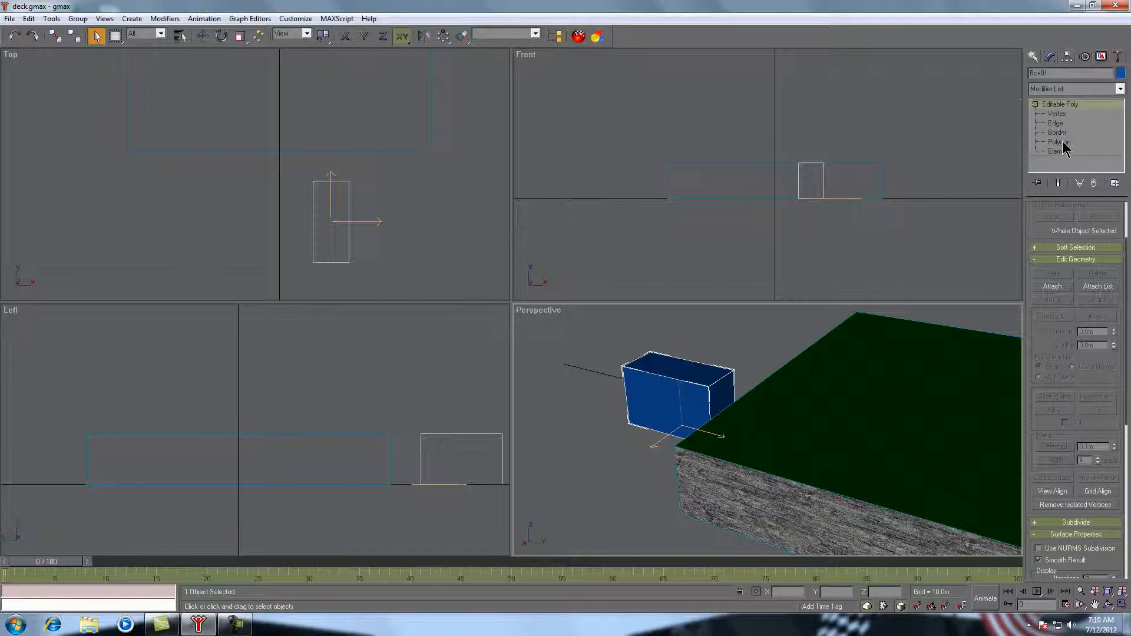
{"action": "left_click", "coordinate": [1061, 142]}
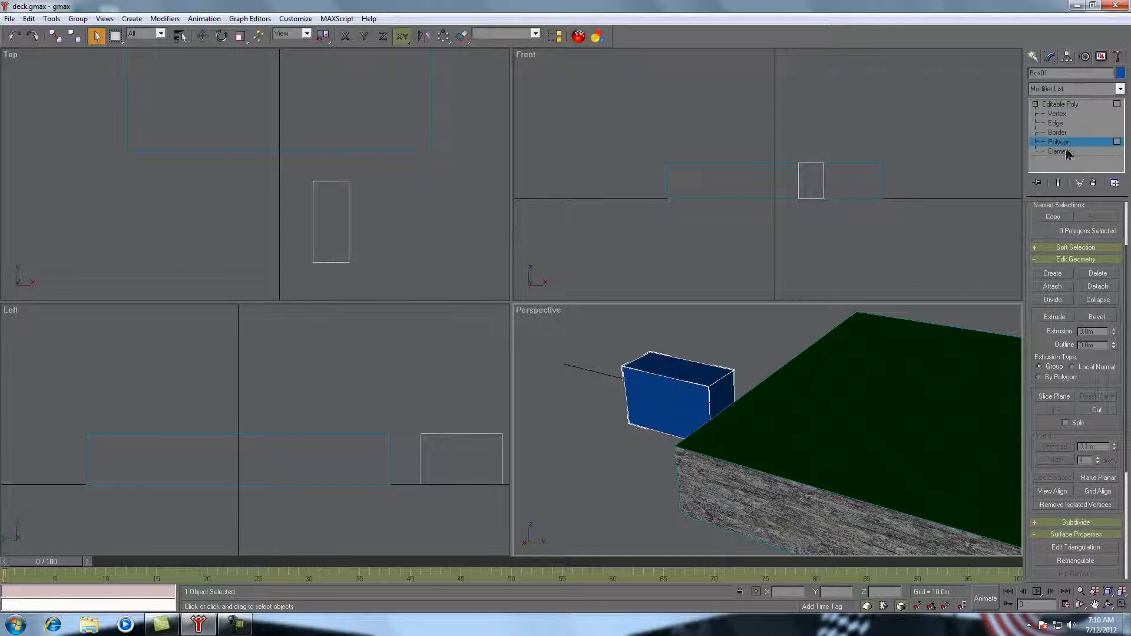
{"action": "left_click", "coordinate": [728, 387]}
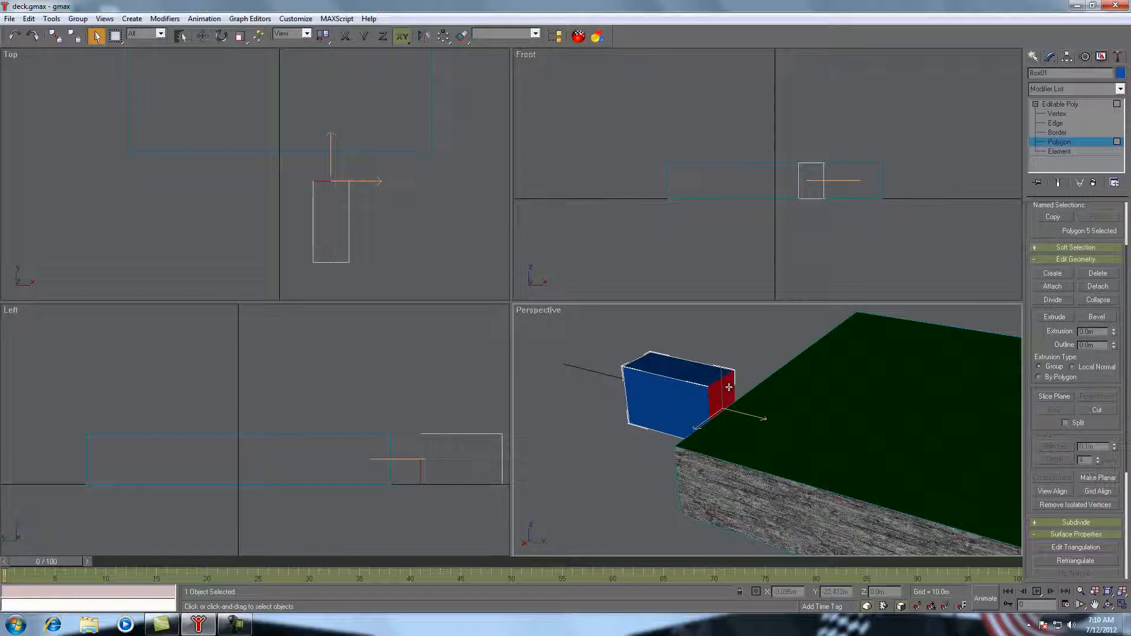
{"action": "key", "text": "Delete"}
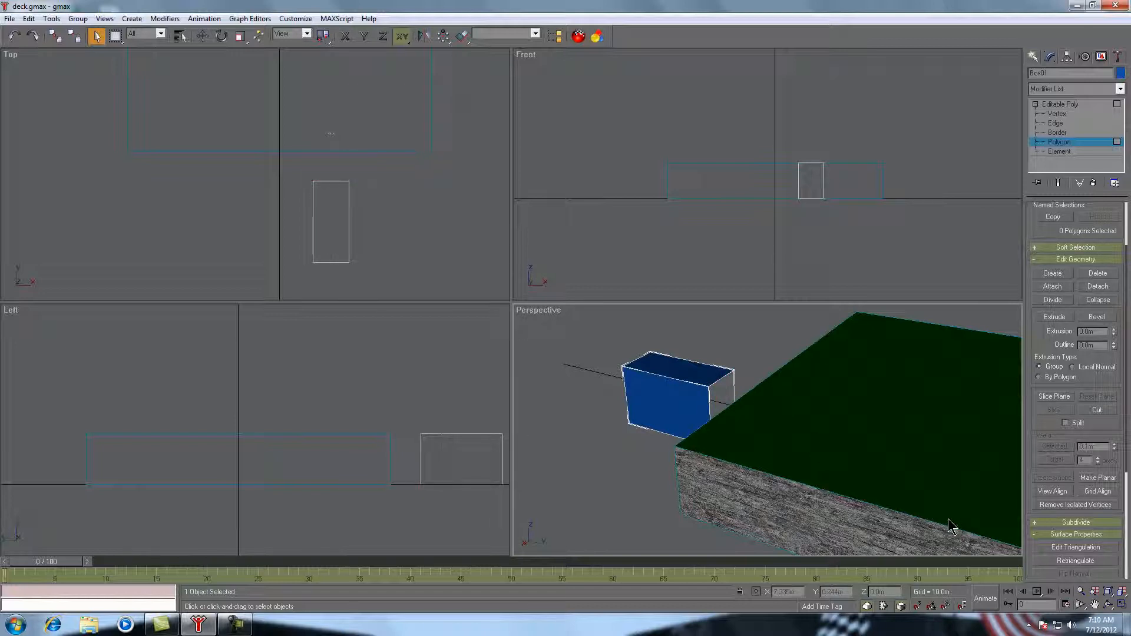
{"action": "left_click", "coordinate": [1061, 104]}
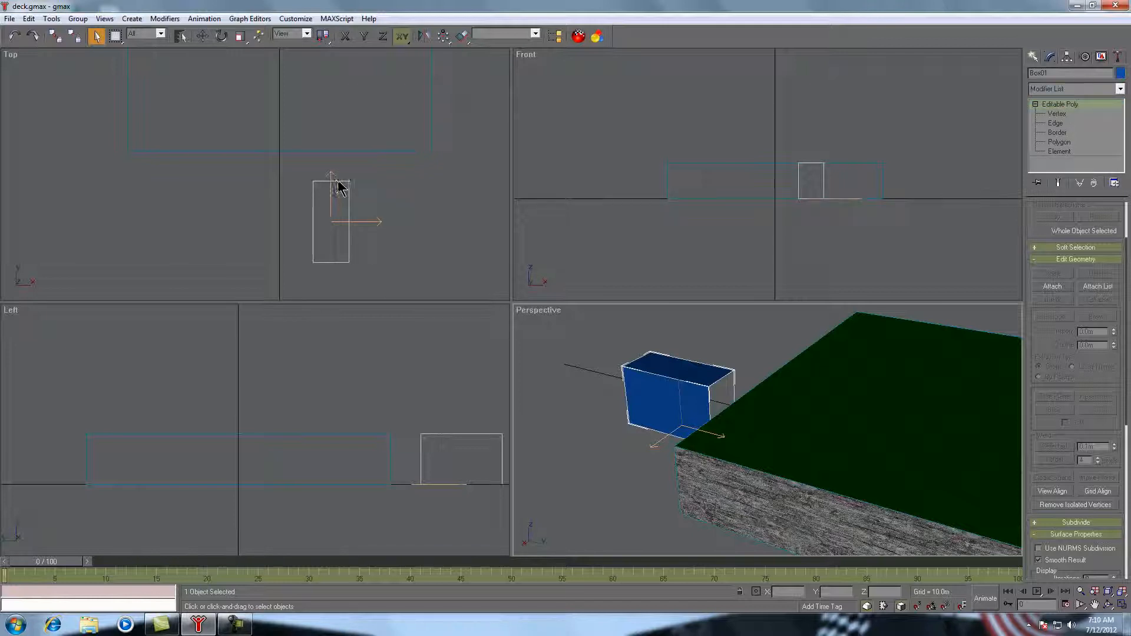
- Select the two vertices at one corner of the box's open end, copy their Y coordinate and leave vertex editing
{"action": "left_click", "coordinate": [1057, 115]}
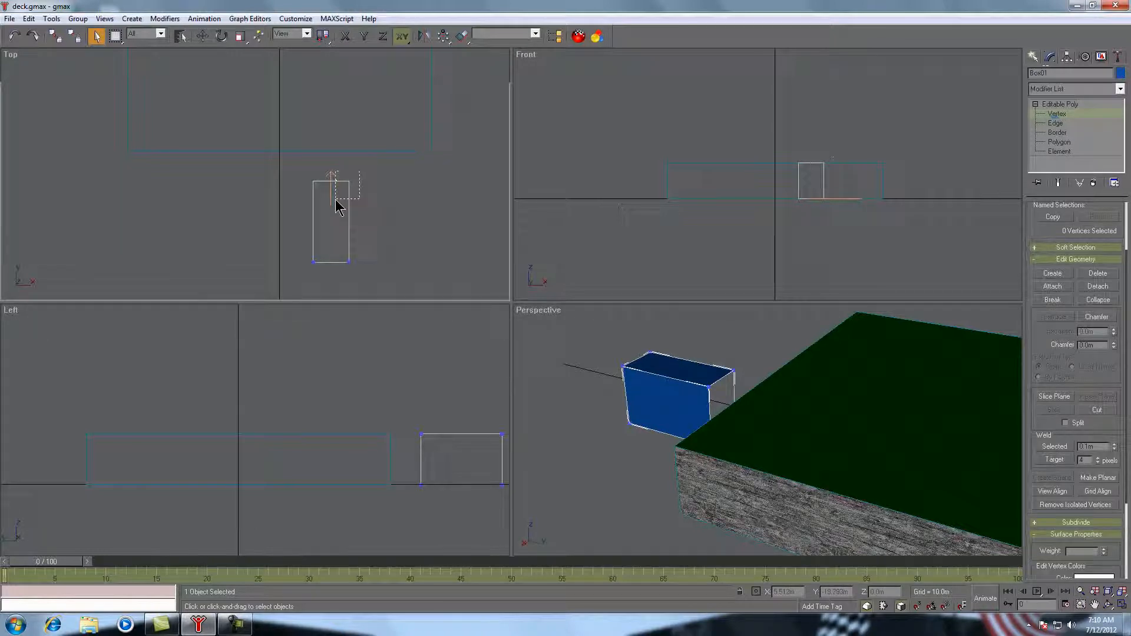
{"action": "left_click_drag", "start_coordinate": [336, 201], "coordinate": [338, 202]}
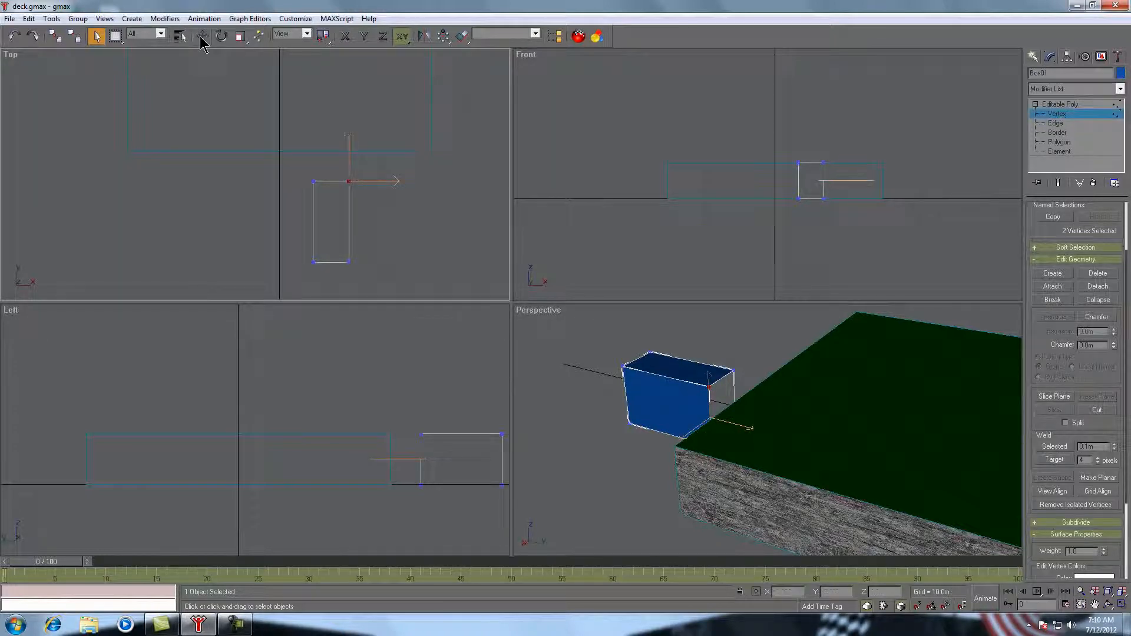
{"action": "left_click", "coordinate": [202, 36]}
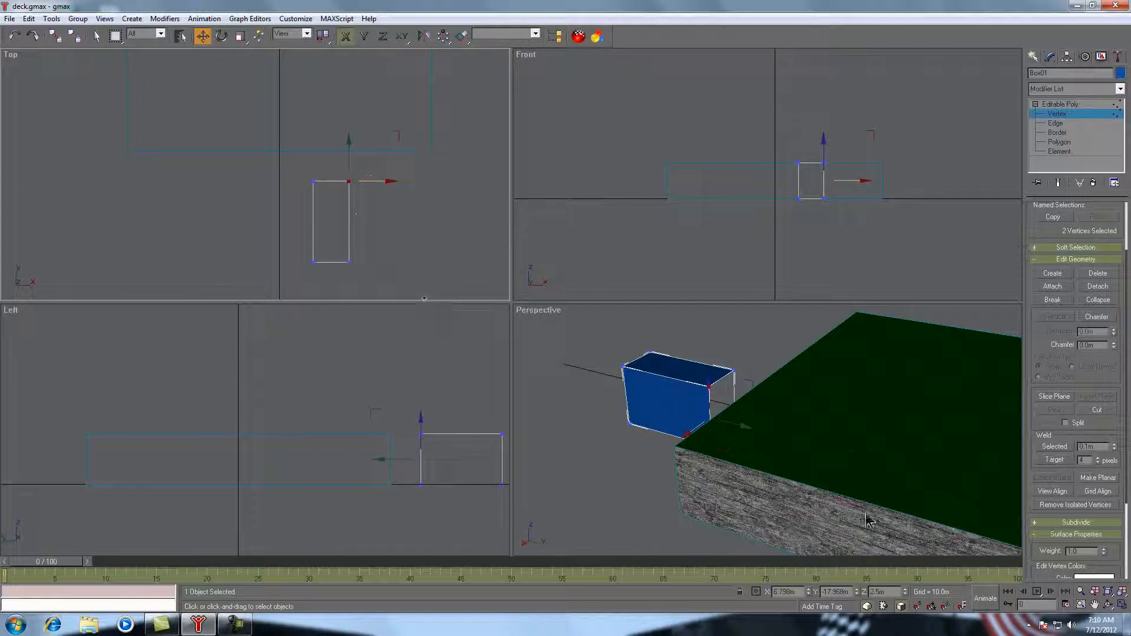
{"action": "left_click_drag", "start_coordinate": [852, 591], "coordinate": [824, 592]}
{"action": "right_click", "coordinate": [838, 591]}
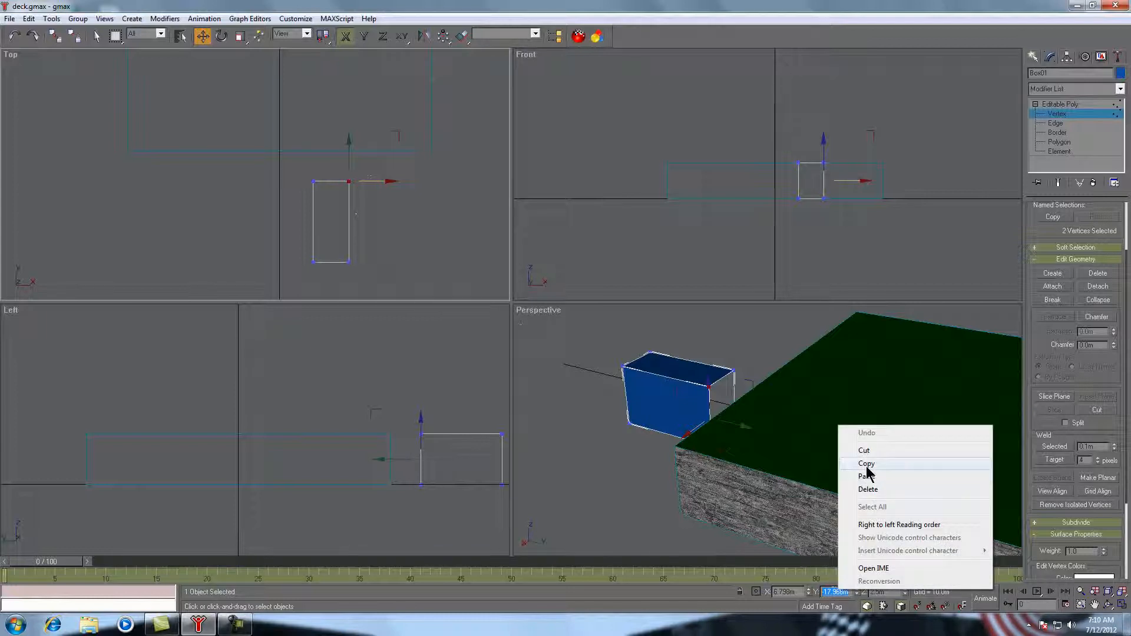
{"action": "left_click", "coordinate": [867, 465]}
{"action": "left_click", "coordinate": [409, 210]}
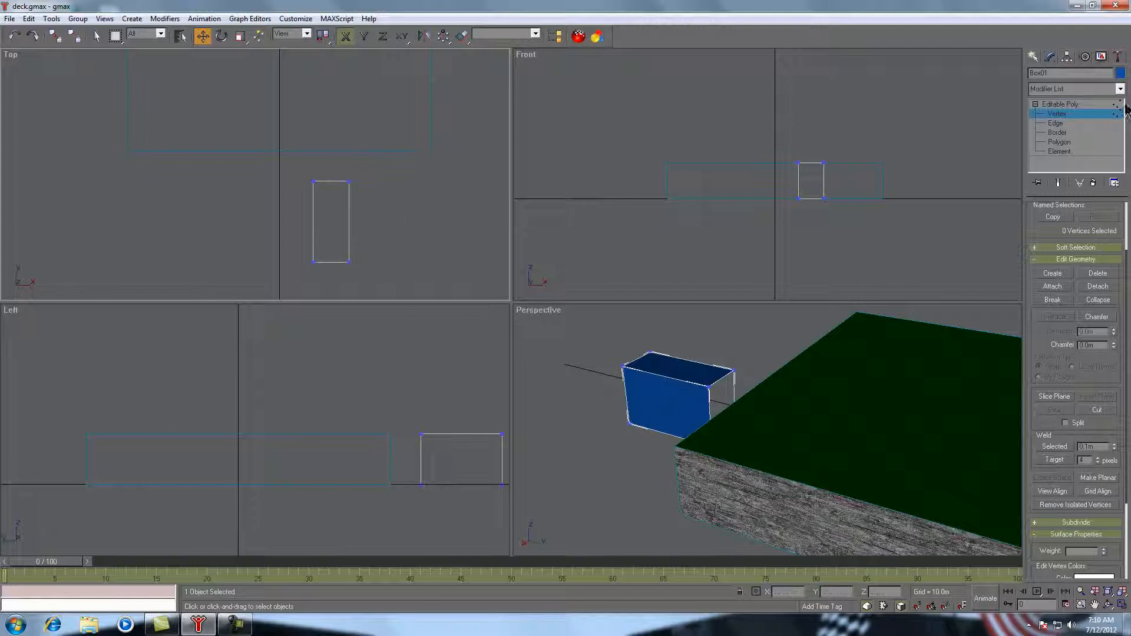
{"action": "left_click", "coordinate": [1061, 113]}
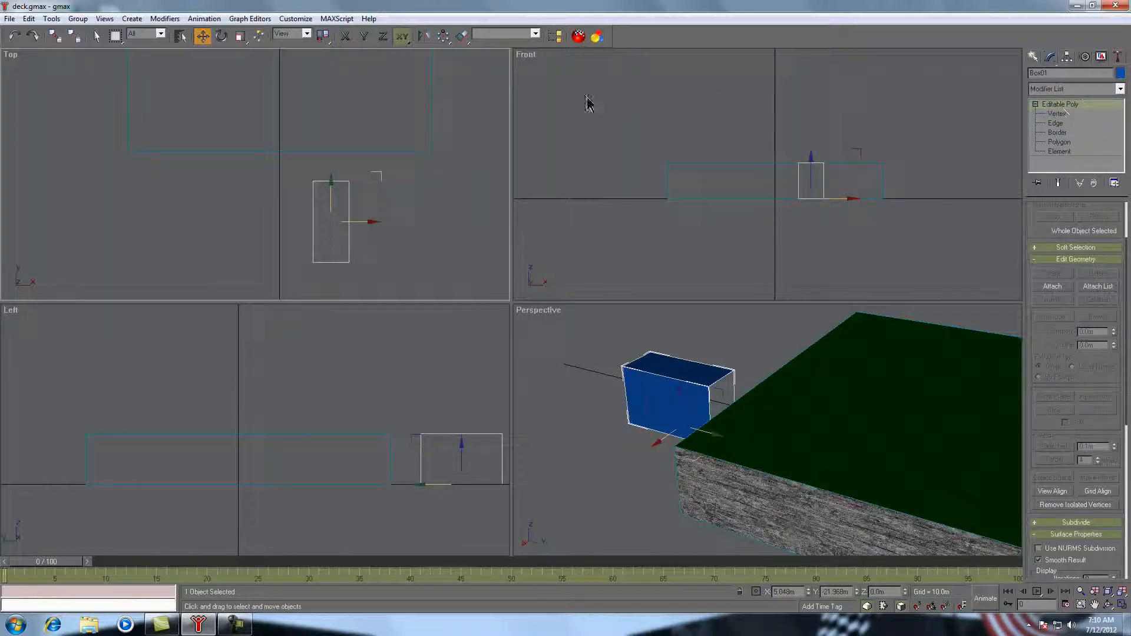
- Move only the box's pivot to the open end by pasting the copied Y coordinate, -17.968 m, and return to the Editable Poly settings
{"action": "left_click", "coordinate": [1067, 58]}
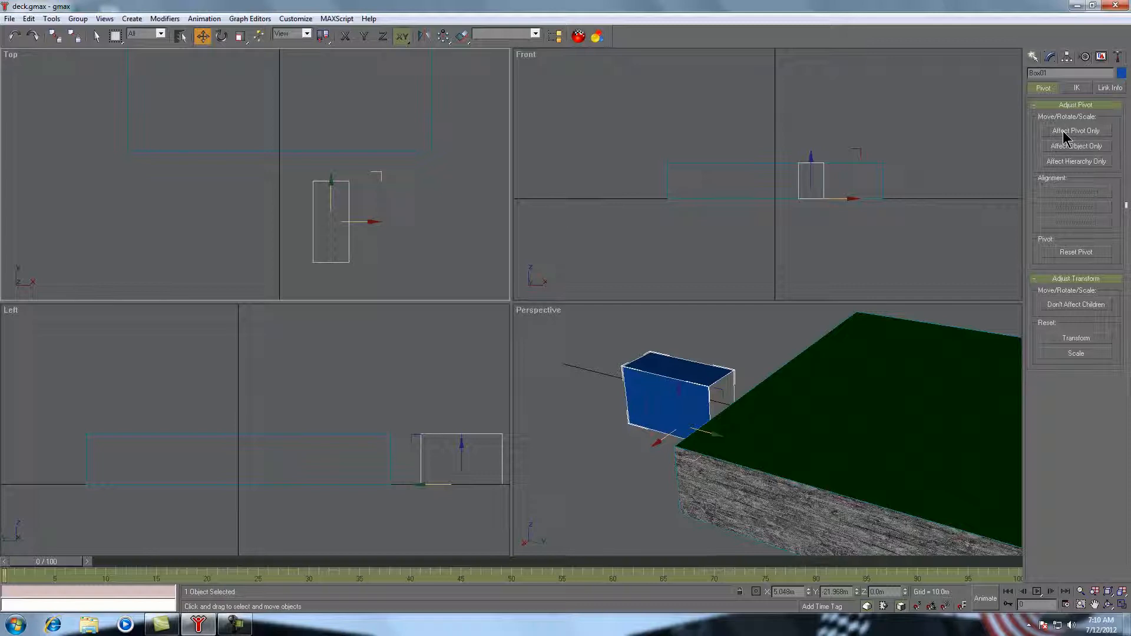
{"action": "left_click", "coordinate": [1065, 132]}
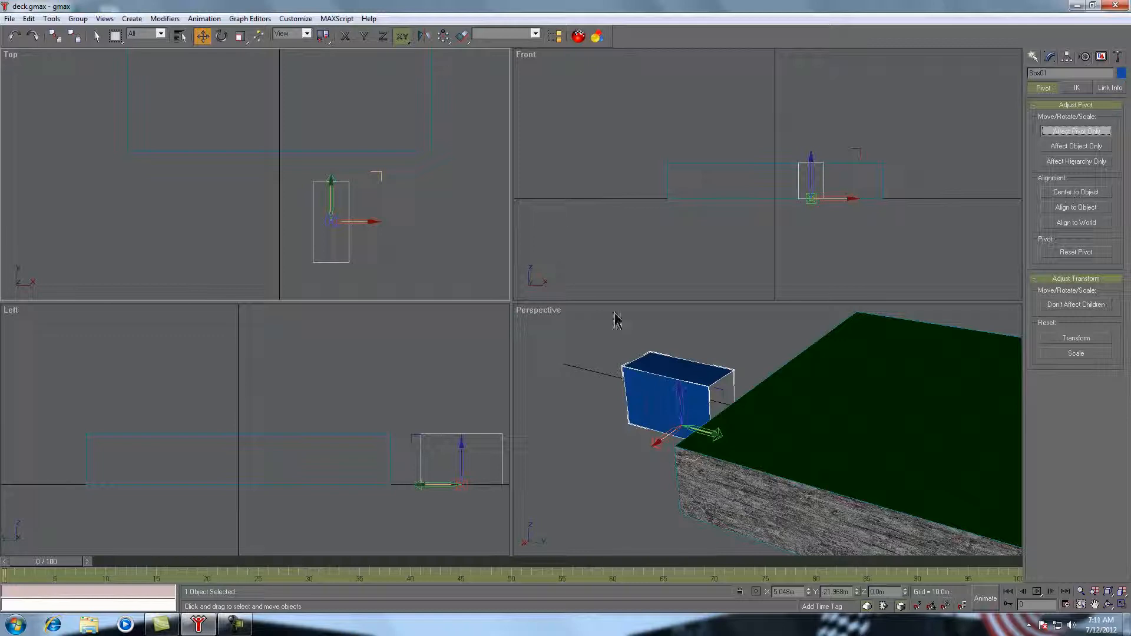
{"action": "left_click_drag", "start_coordinate": [850, 591], "coordinate": [818, 592]}
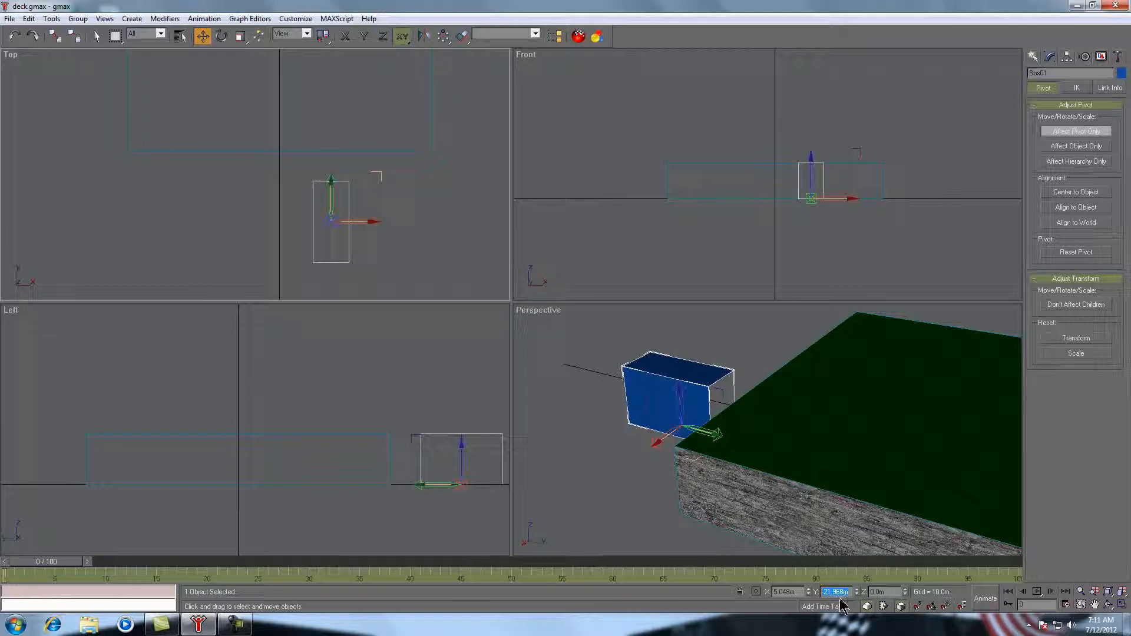
{"action": "right_click", "coordinate": [841, 592]}
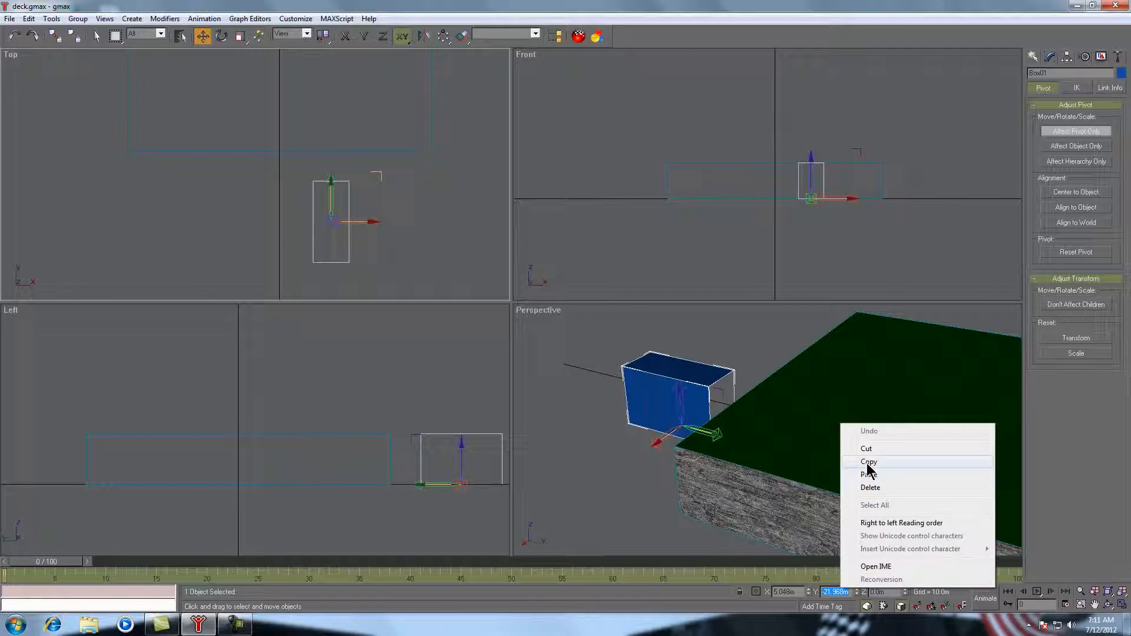
{"action": "left_click", "coordinate": [870, 476]}
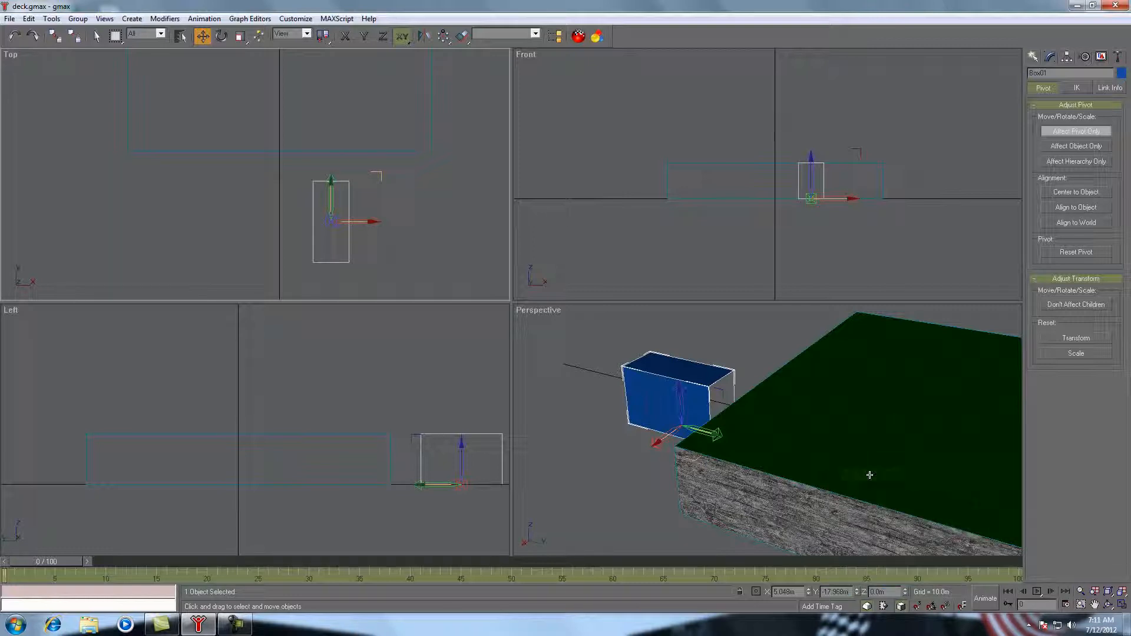
{"action": "key", "text": "Return"}
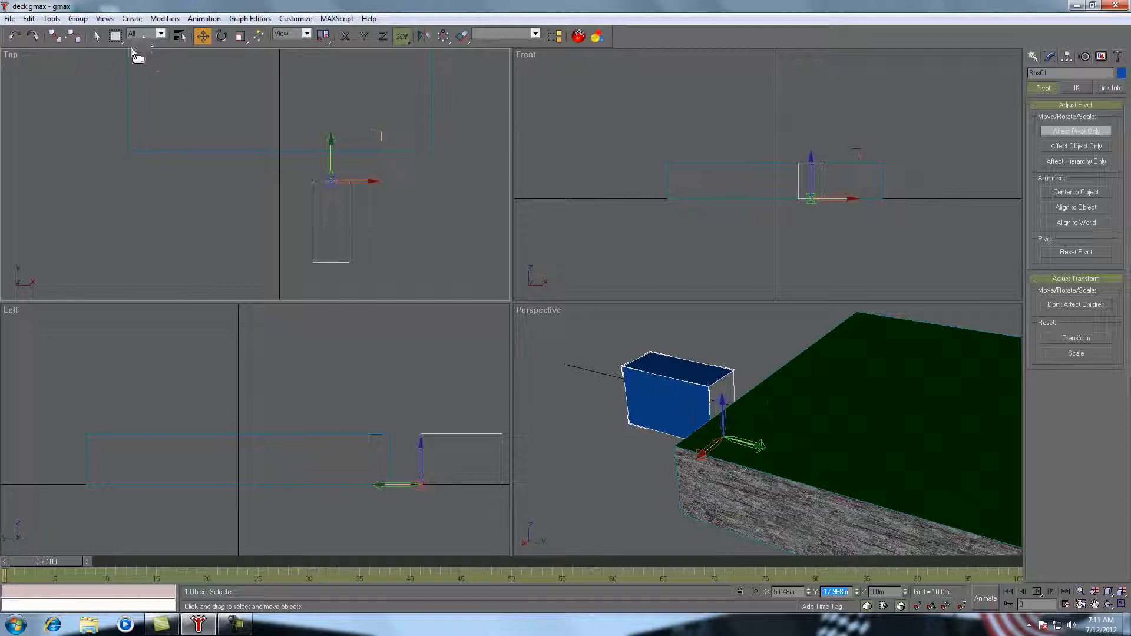
{"action": "left_click", "coordinate": [97, 36]}
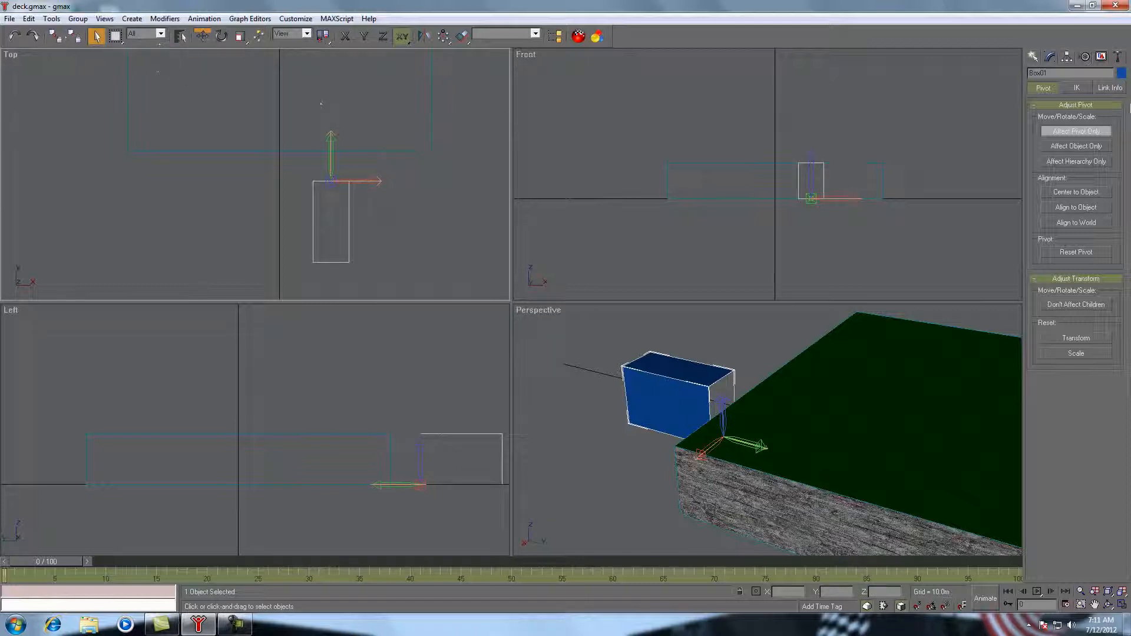
{"action": "left_click", "coordinate": [1049, 57]}
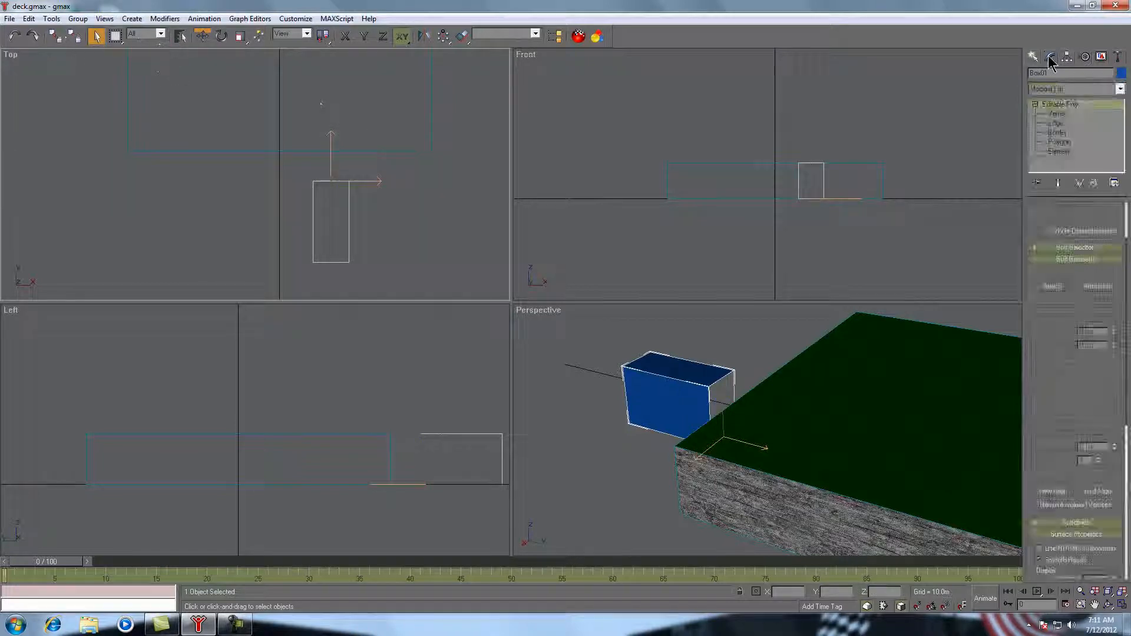
- Copy the Y coordinate of the deck's two corner vertices on the side facing the box, and leave vertex editing
{"action": "left_click", "coordinate": [431, 130]}
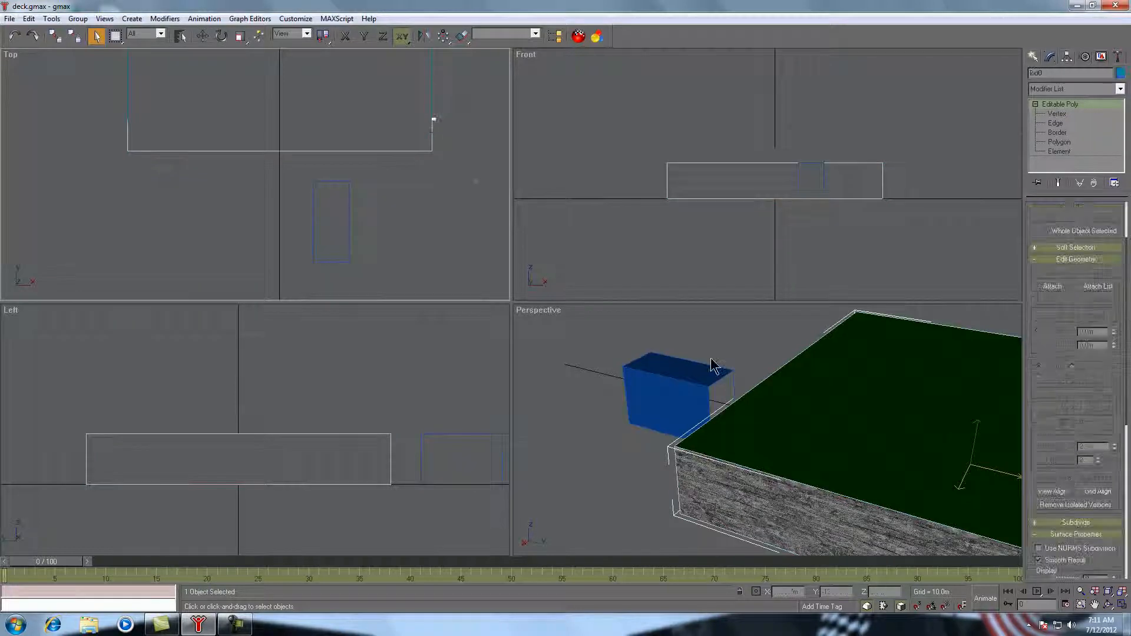
{"action": "left_click", "coordinate": [1058, 114]}
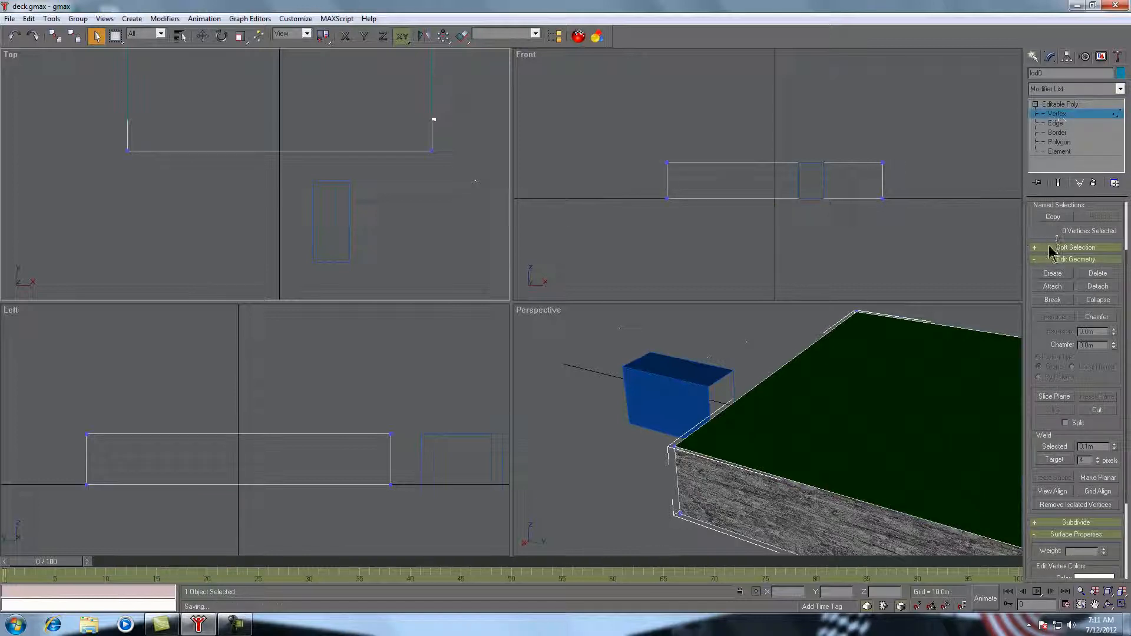
{"action": "left_click_drag", "start_coordinate": [422, 177], "coordinate": [425, 180]}
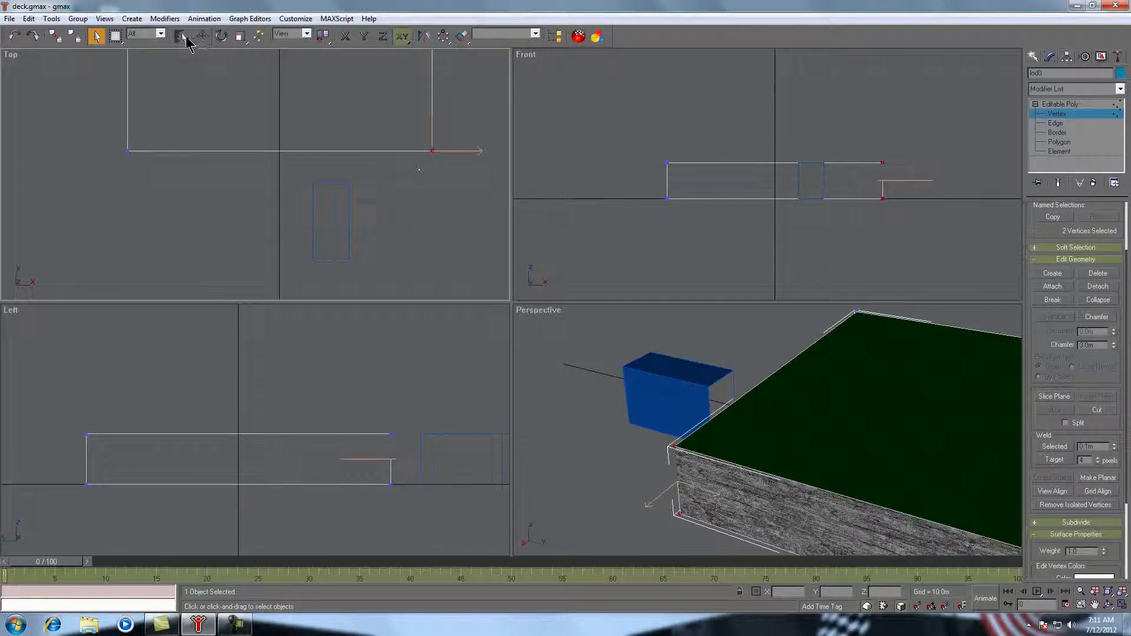
{"action": "left_click", "coordinate": [202, 38]}
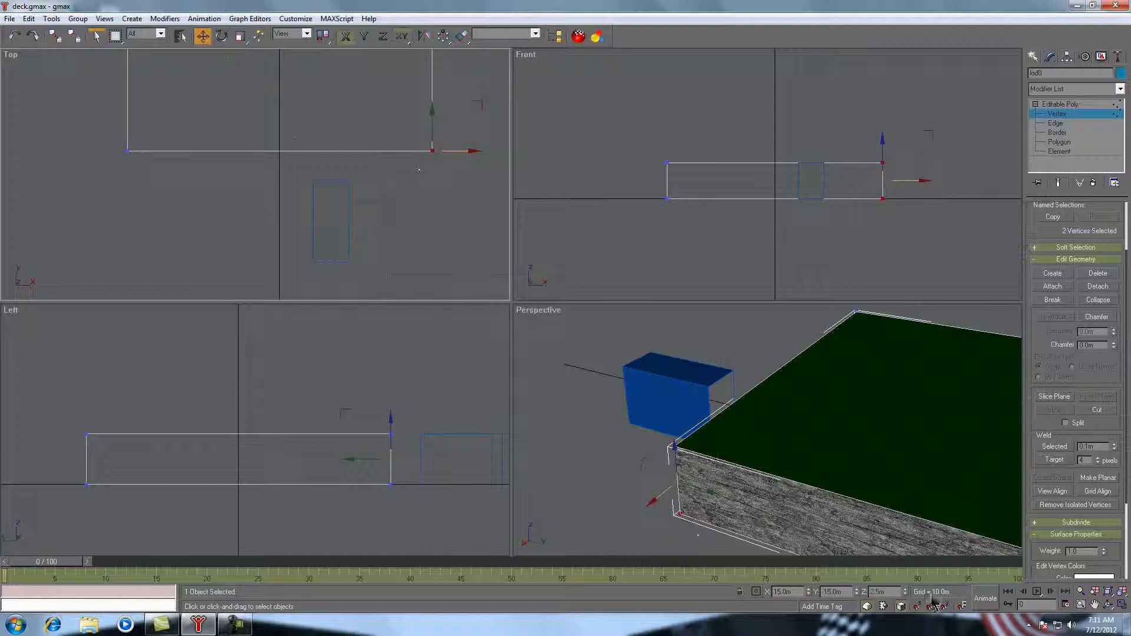
{"action": "left_click_drag", "start_coordinate": [818, 592], "coordinate": [830, 591]}
{"action": "right_click", "coordinate": [830, 591]}
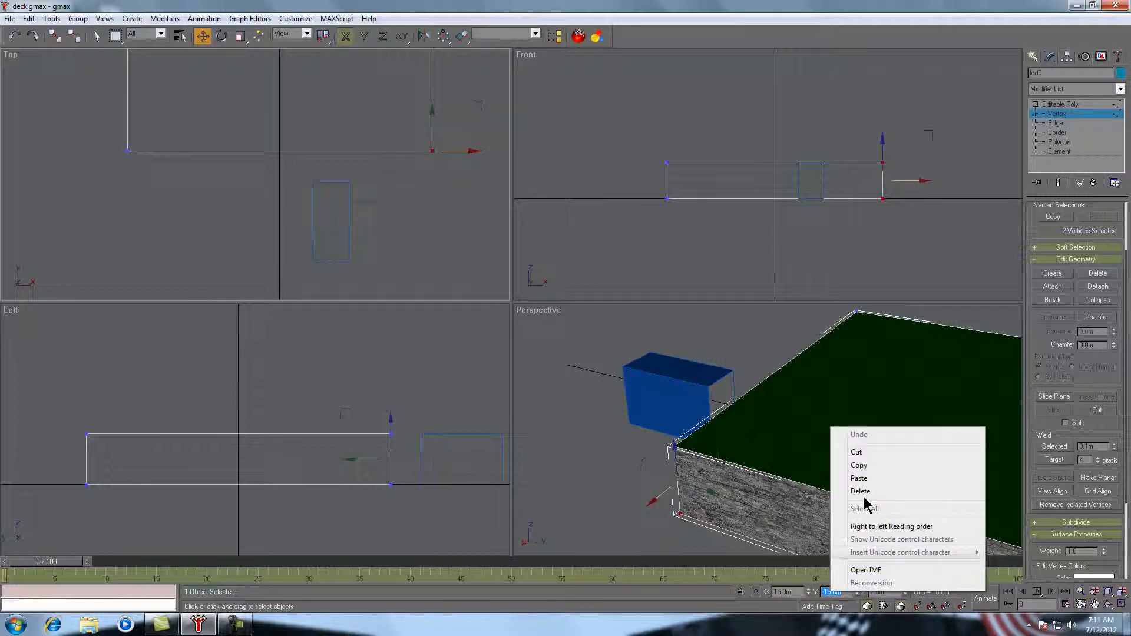
{"action": "left_click", "coordinate": [860, 465]}
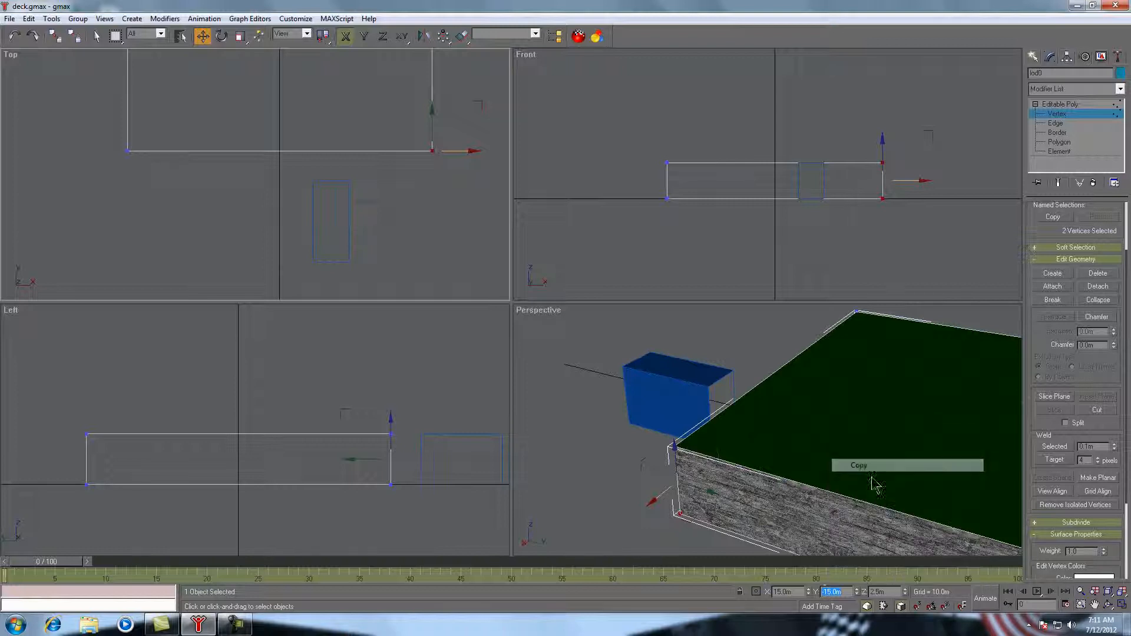
{"action": "left_click", "coordinate": [462, 213]}
{"action": "left_click", "coordinate": [1067, 105]}
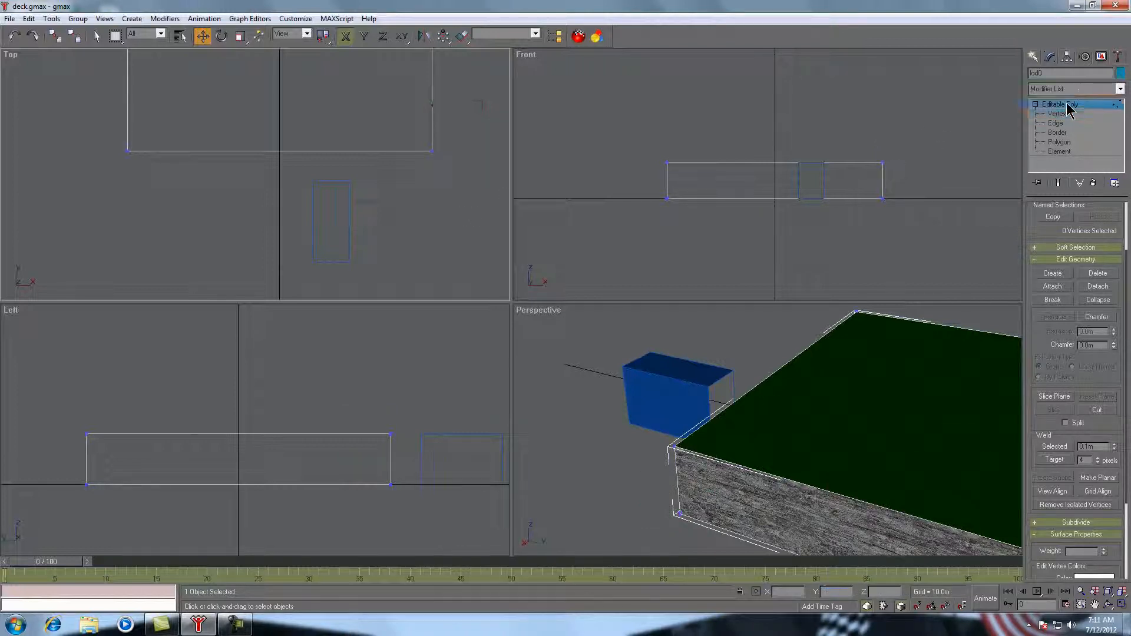
- Move the box flush against the deck by pasting the copied Y coordinate, -15.0 m, as its position
{"action": "left_click", "coordinate": [349, 233]}
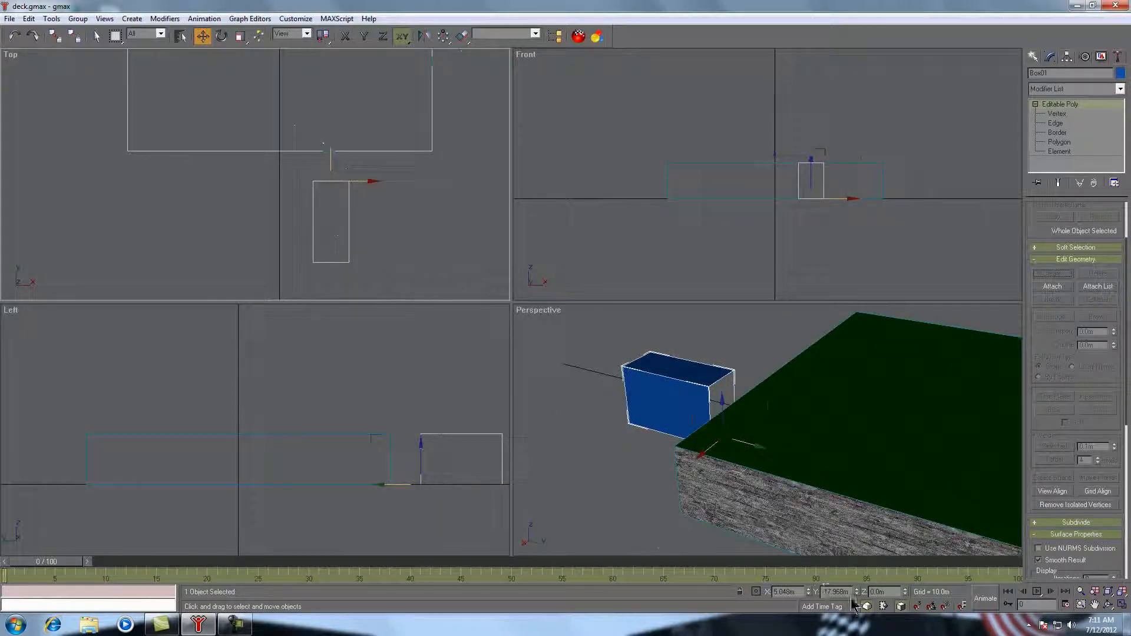
{"action": "left_click_drag", "start_coordinate": [847, 592], "coordinate": [825, 592]}
{"action": "right_click", "coordinate": [833, 596]}
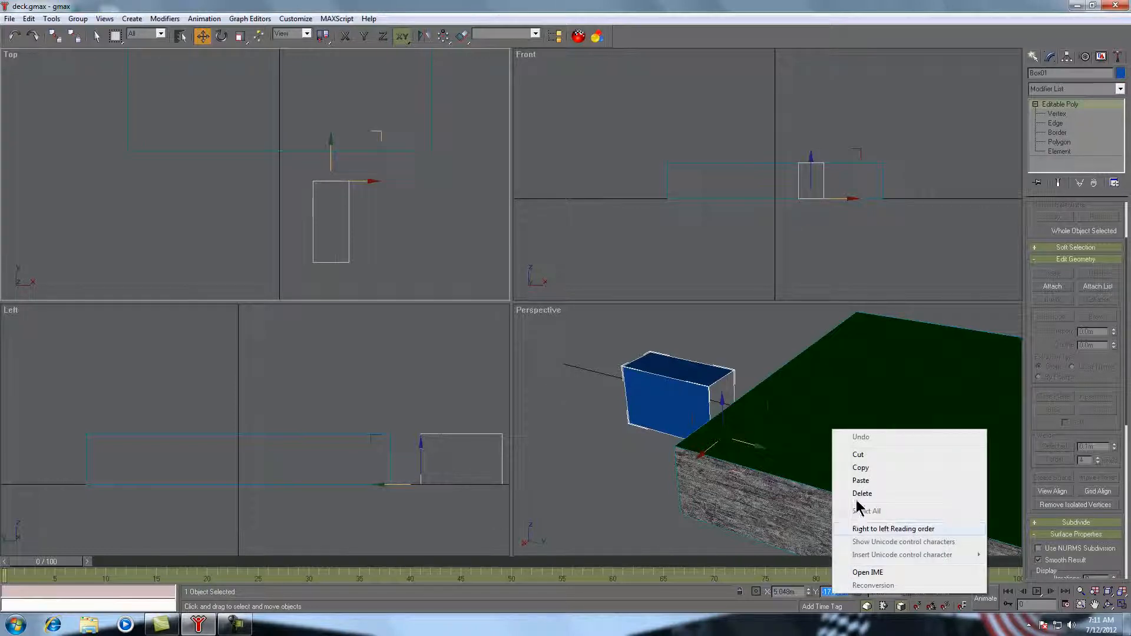
{"action": "left_click", "coordinate": [860, 481]}
{"action": "key", "text": "Return"}
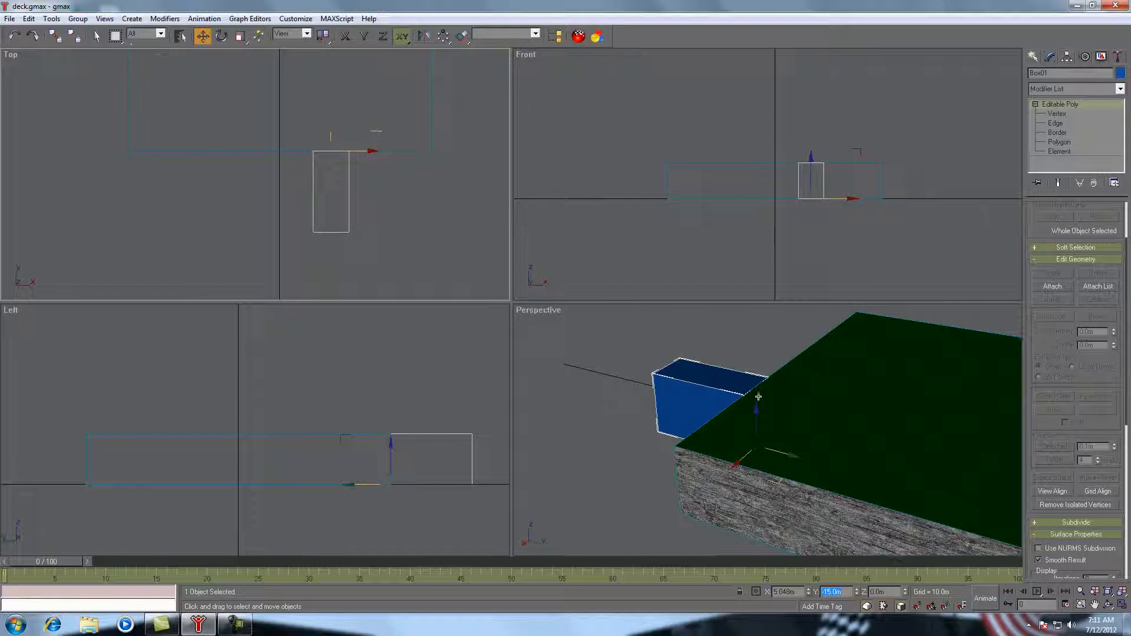
{"action": "left_click", "coordinate": [97, 37]}
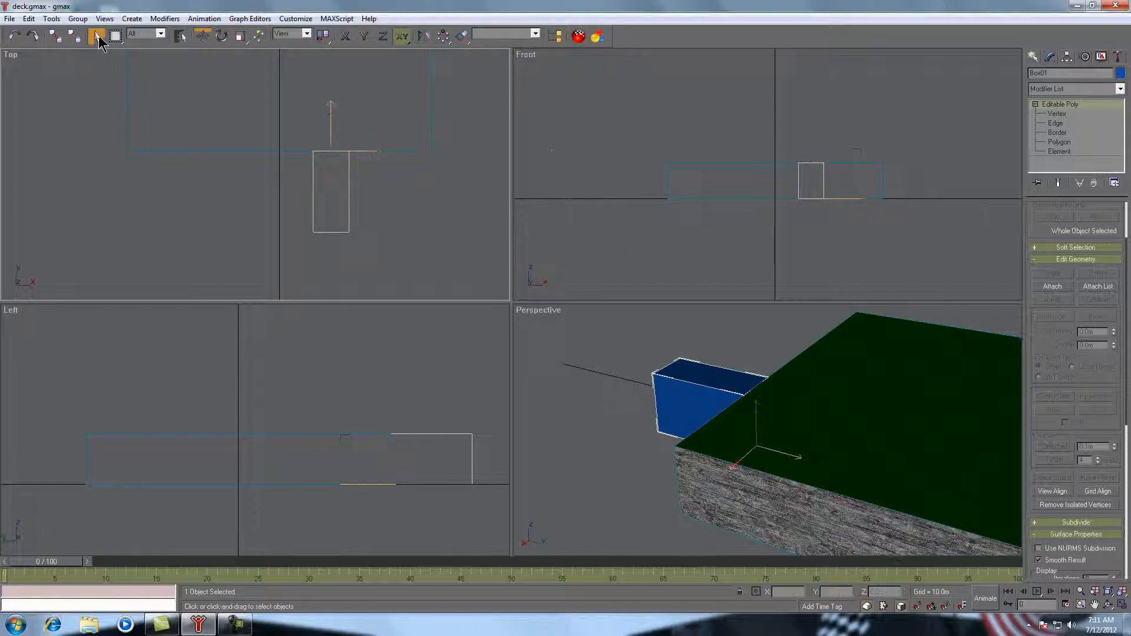
- Slope the box into a ramp by setting the Z coordinate of the two upper vertices at its far end to 0
{"action": "left_click", "coordinate": [1108, 606]}
{"action": "left_click_drag", "start_coordinate": [778, 409], "coordinate": [708, 433]}
{"action": "left_click", "coordinate": [1095, 606]}
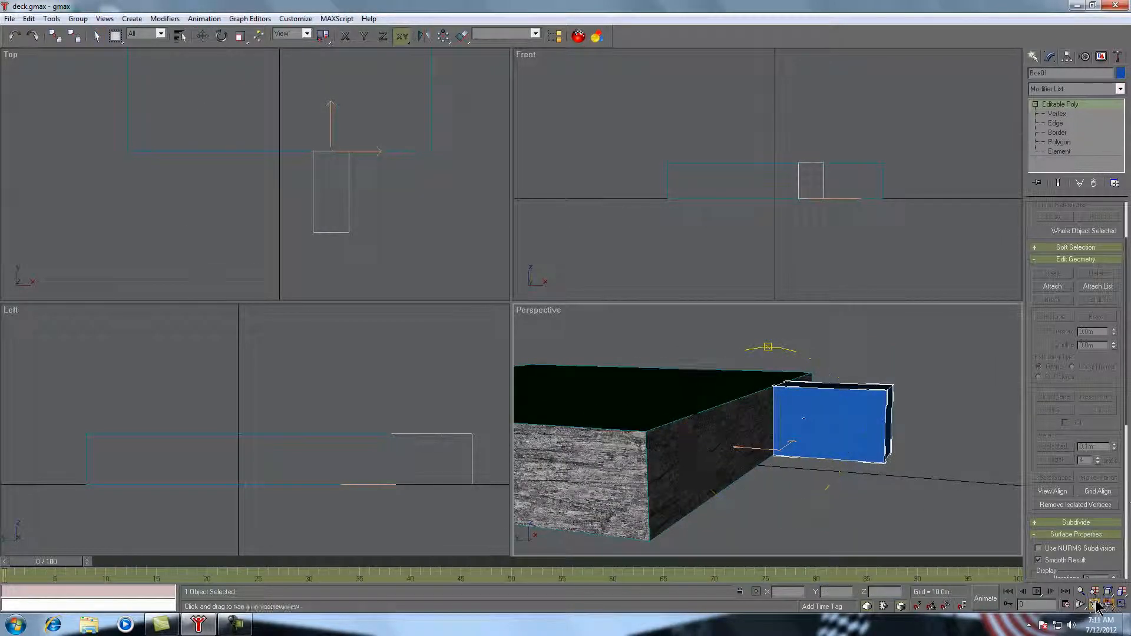
{"action": "left_click_drag", "start_coordinate": [863, 424], "coordinate": [814, 434]}
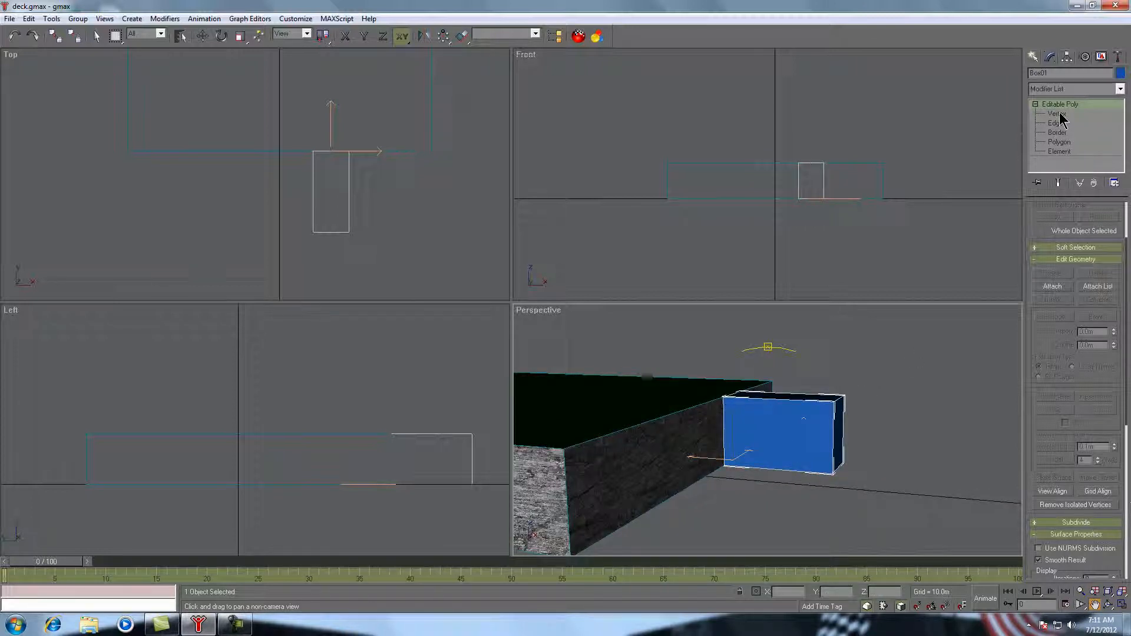
{"action": "left_click", "coordinate": [1060, 114]}
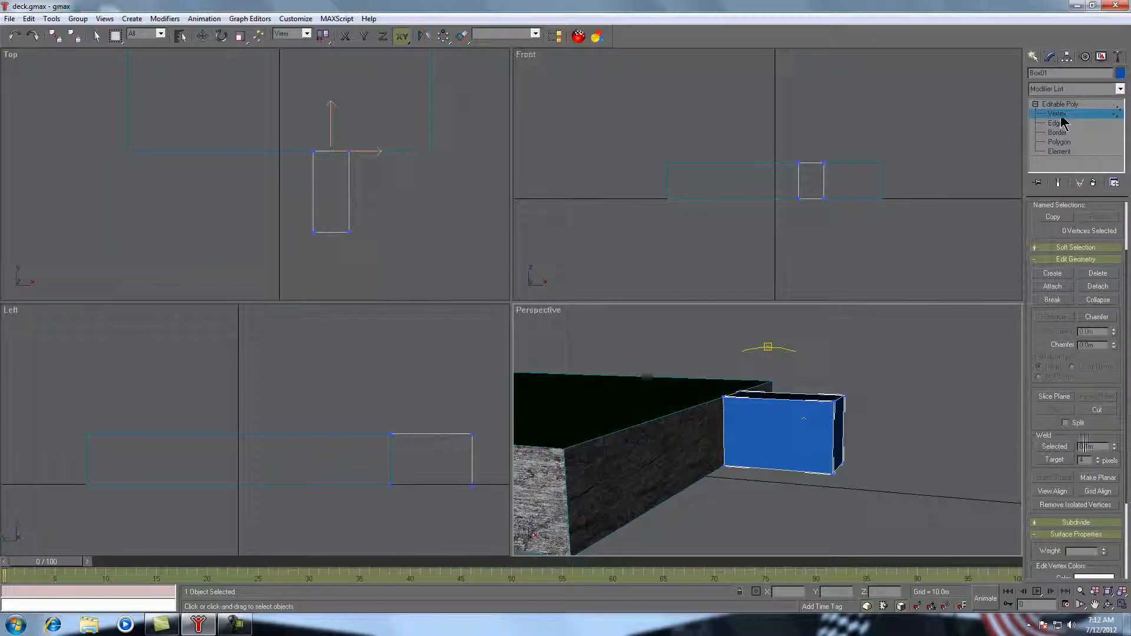
{"action": "left_click", "coordinate": [1095, 605]}
{"action": "left_click_drag", "start_coordinate": [439, 445], "coordinate": [284, 424]}
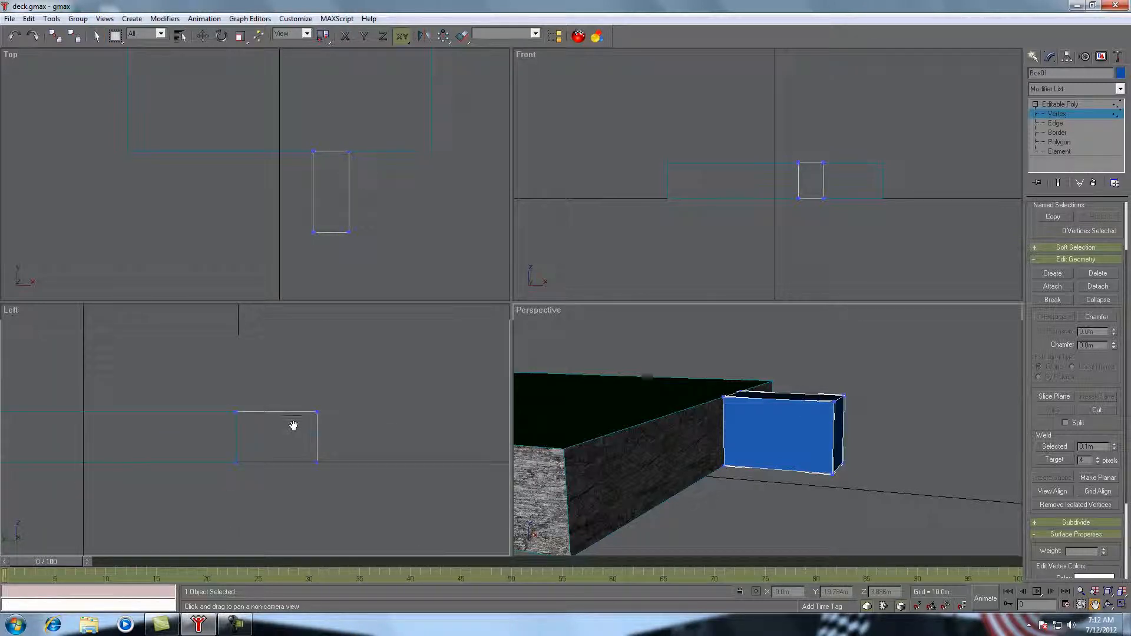
{"action": "scroll", "coordinate": [296, 425], "scroll_direction": "up", "scroll_amount": 3}
{"action": "key", "text": "q"}
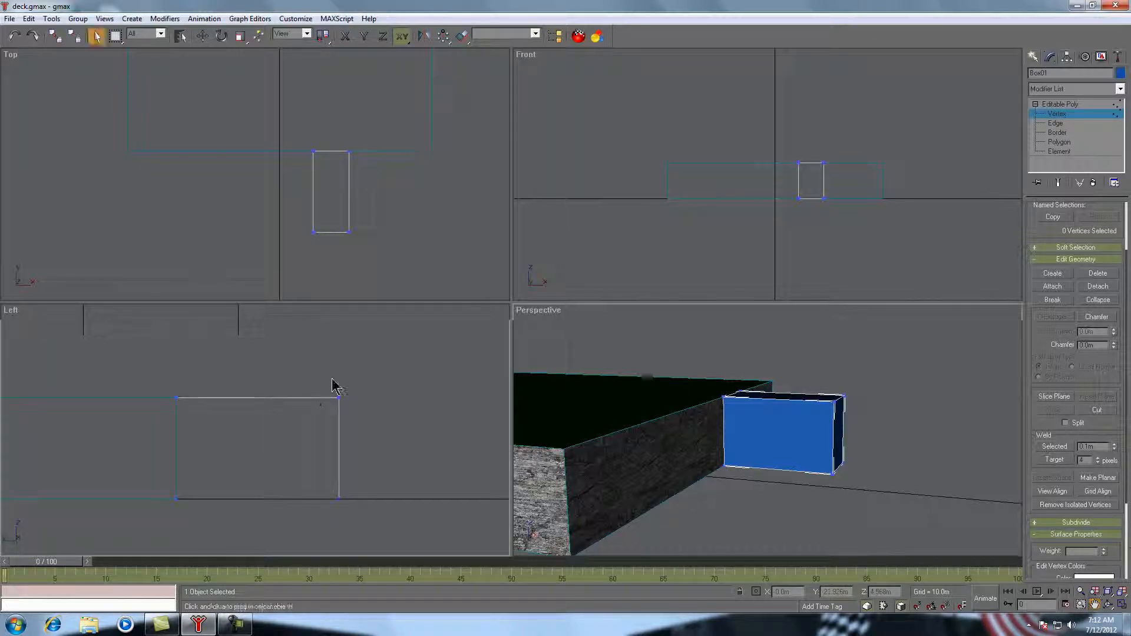
{"action": "left_click_drag", "start_coordinate": [329, 382], "coordinate": [370, 433]}
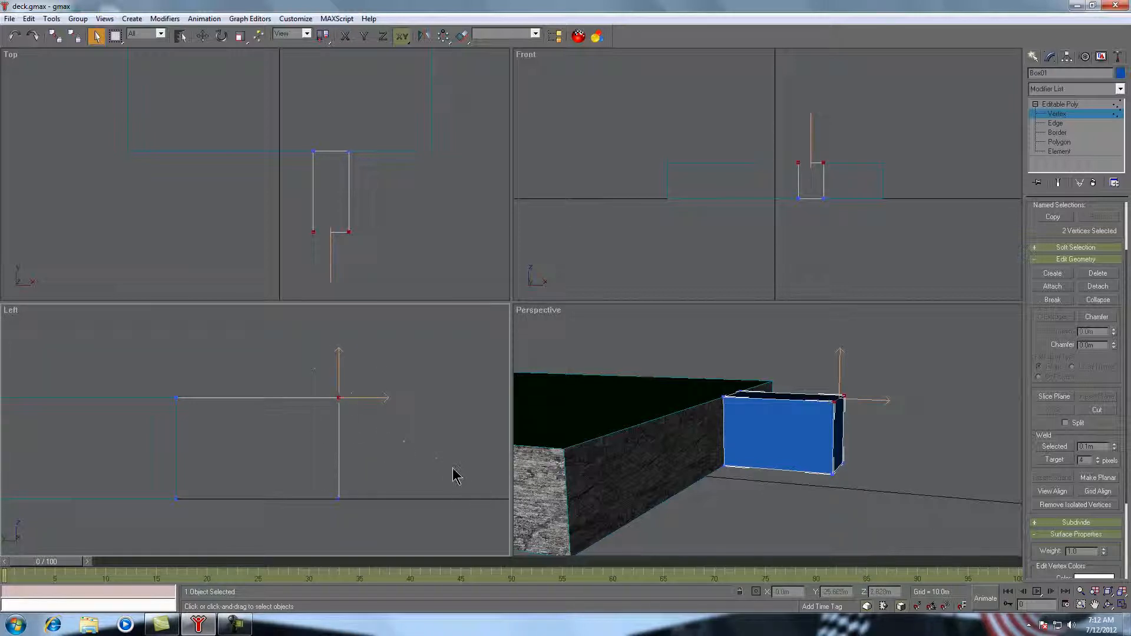
{"action": "left_click", "coordinate": [203, 36]}
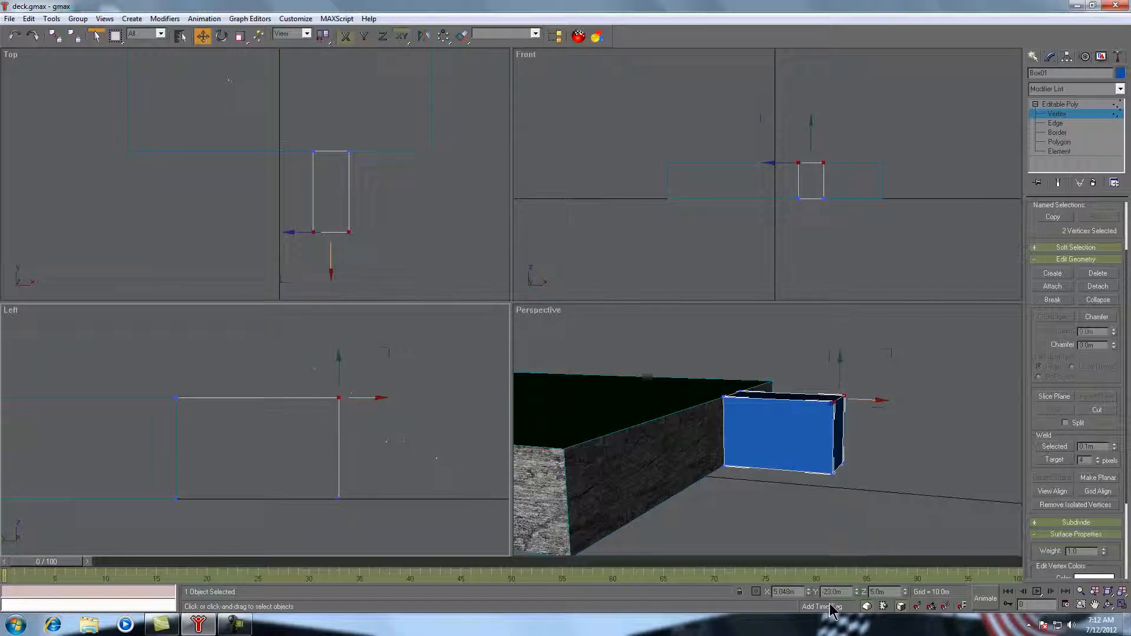
{"action": "left_click", "coordinate": [876, 592]}
{"action": "left_click_drag", "start_coordinate": [884, 592], "coordinate": [844, 591]}
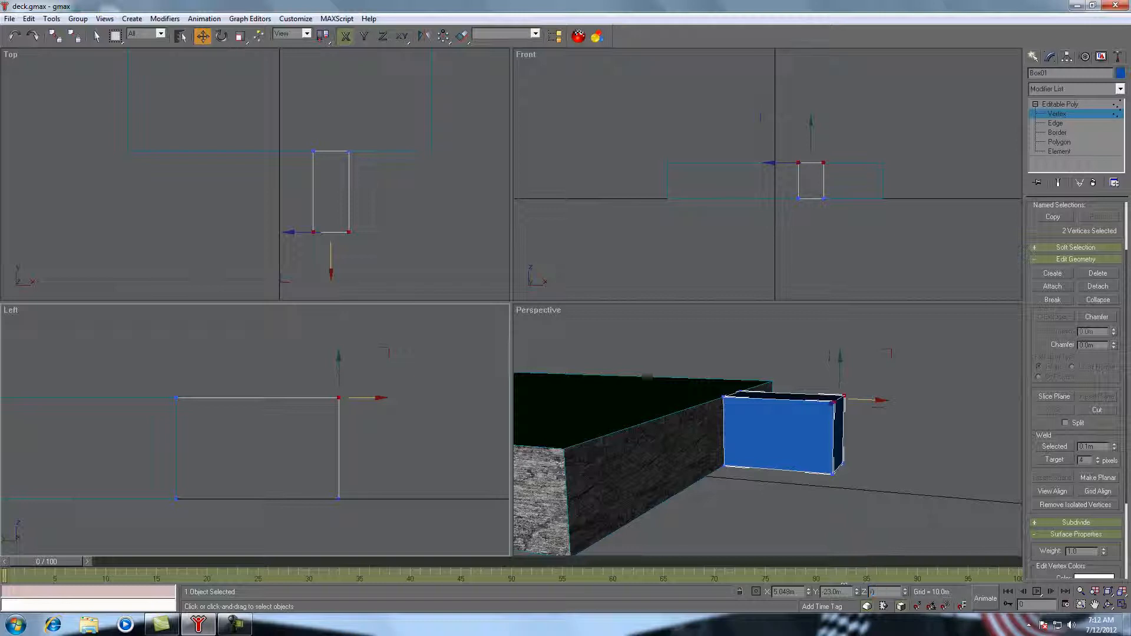
{"action": "type", "text": "0"}
{"action": "key", "text": "Return"}
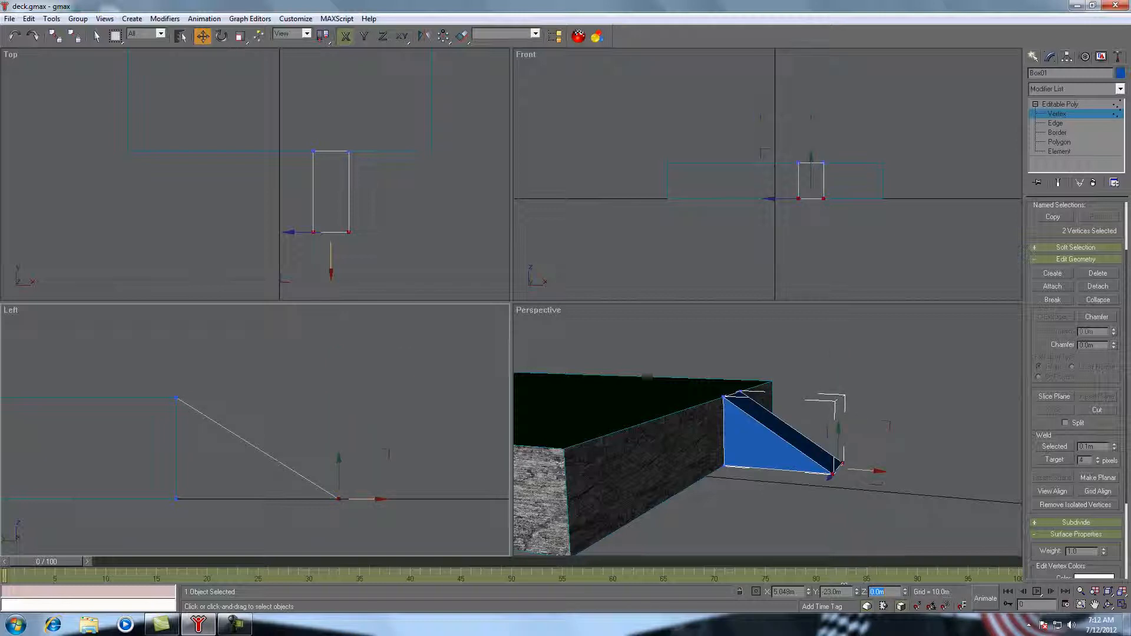
{"action": "left_click", "coordinate": [96, 36]}
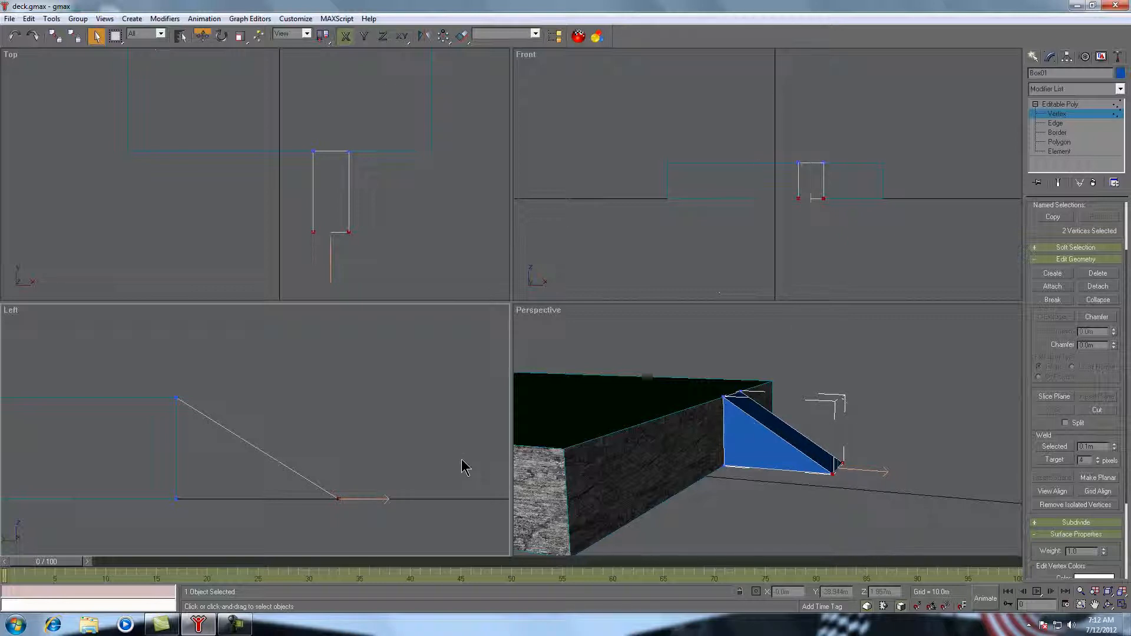
- Weld the four overlapping vertices at the ramp's low end and return to object level
{"action": "left_click", "coordinate": [403, 468]}
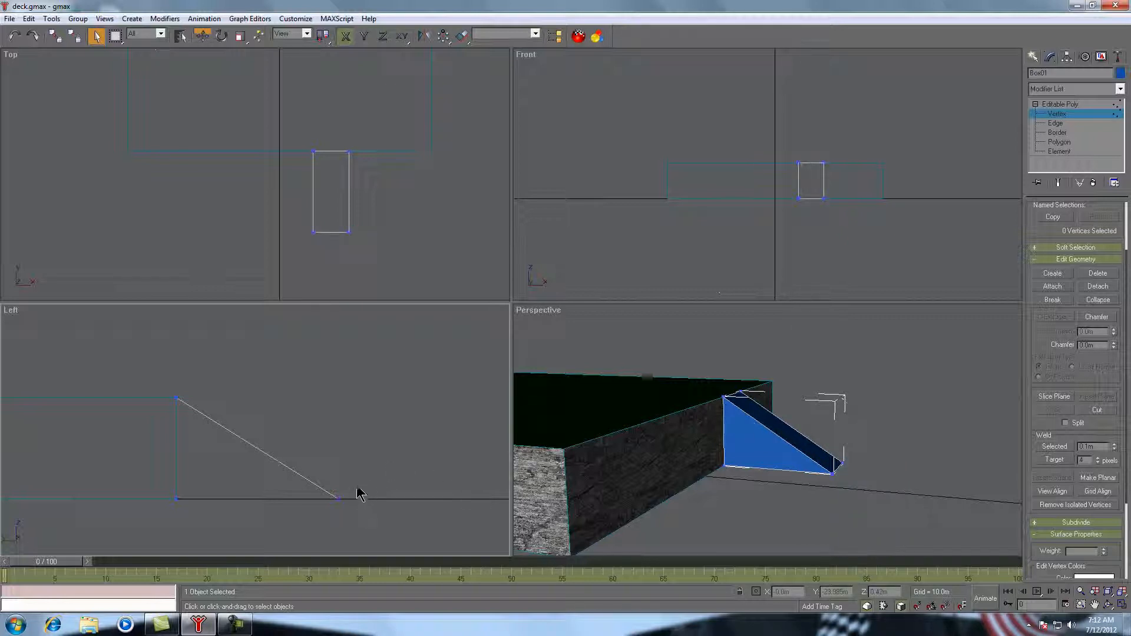
{"action": "left_click_drag", "start_coordinate": [341, 503], "coordinate": [315, 525]}
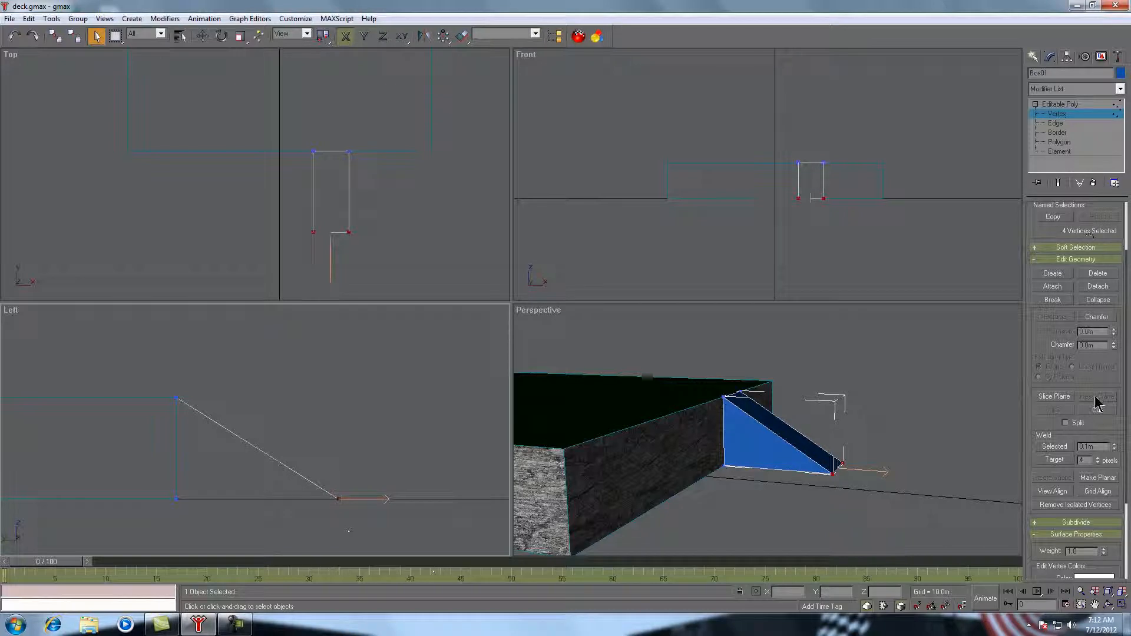
{"action": "left_click", "coordinate": [1059, 453]}
{"action": "right_click", "coordinate": [884, 165]}
{"action": "left_click", "coordinate": [917, 156]}
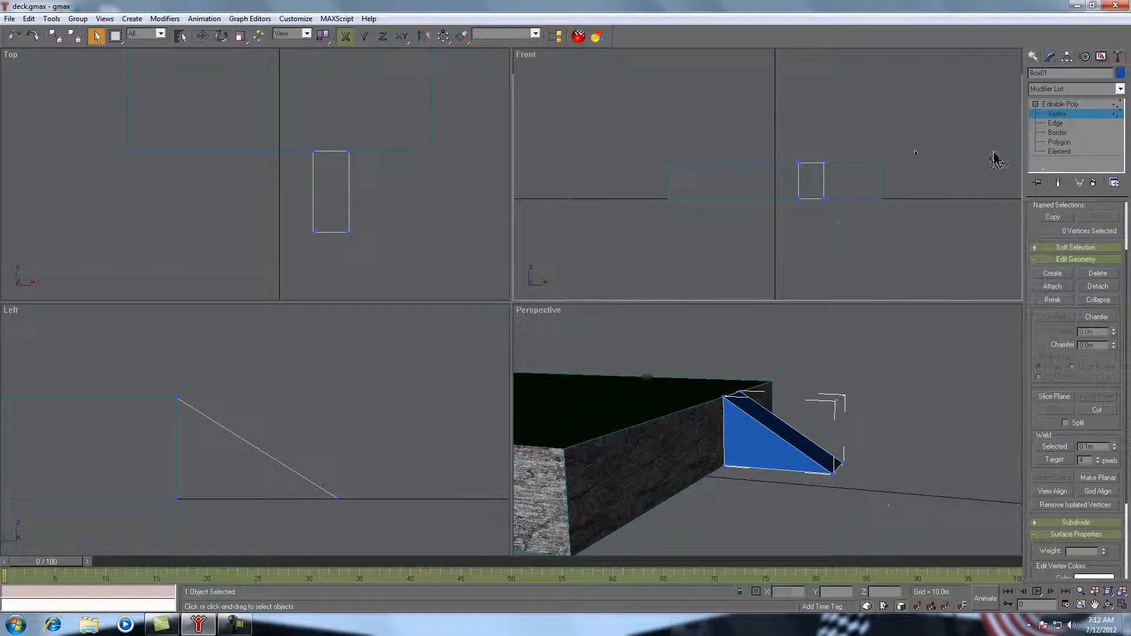
{"action": "left_click", "coordinate": [1052, 110]}
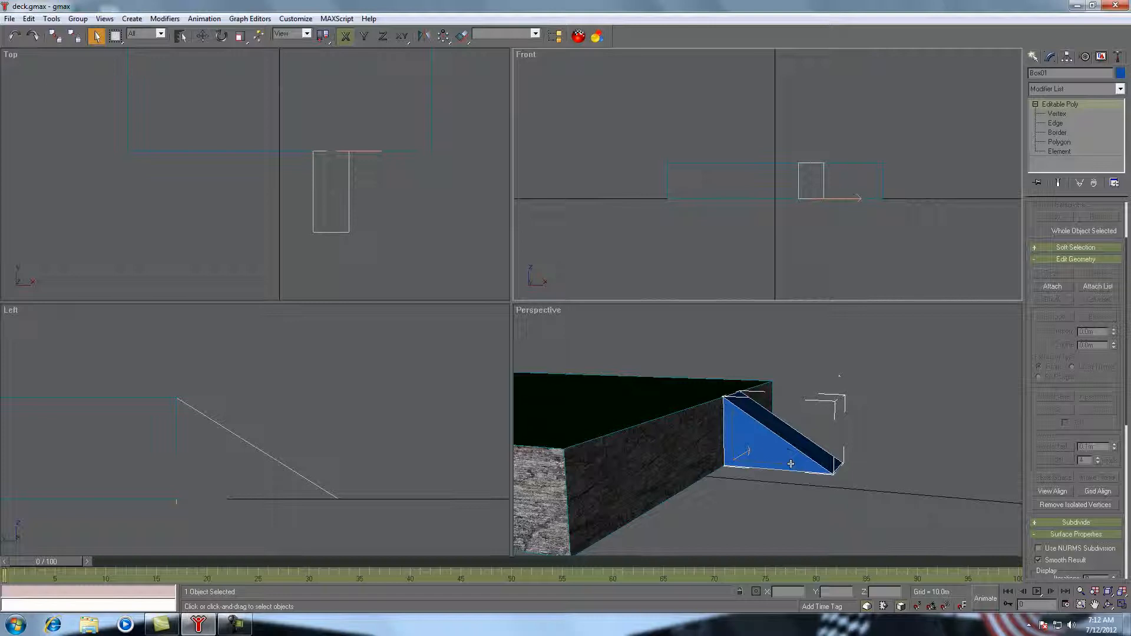
- Open the Material Editor and examine the ramp's side and sloped top in the perspective view
{"action": "left_click", "coordinate": [578, 35]}
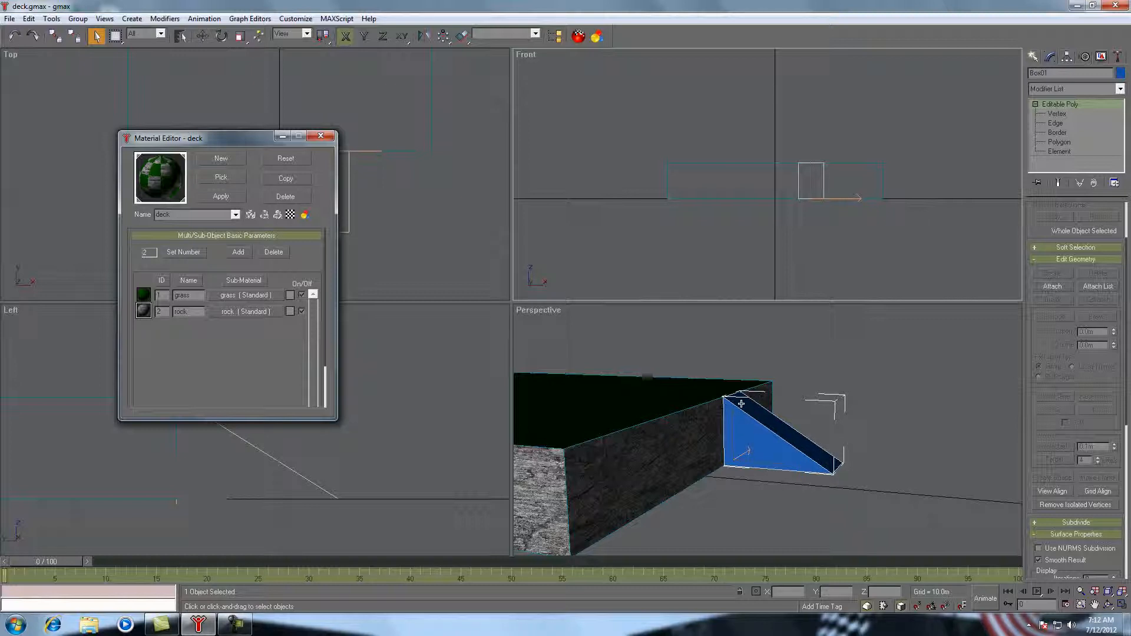
{"action": "left_click", "coordinate": [1109, 605]}
{"action": "left_click_drag", "start_coordinate": [764, 434], "coordinate": [726, 396]}
{"action": "left_click_drag", "start_coordinate": [784, 475], "coordinate": [734, 407]}
{"action": "left_click_drag", "start_coordinate": [784, 461], "coordinate": [703, 443]}
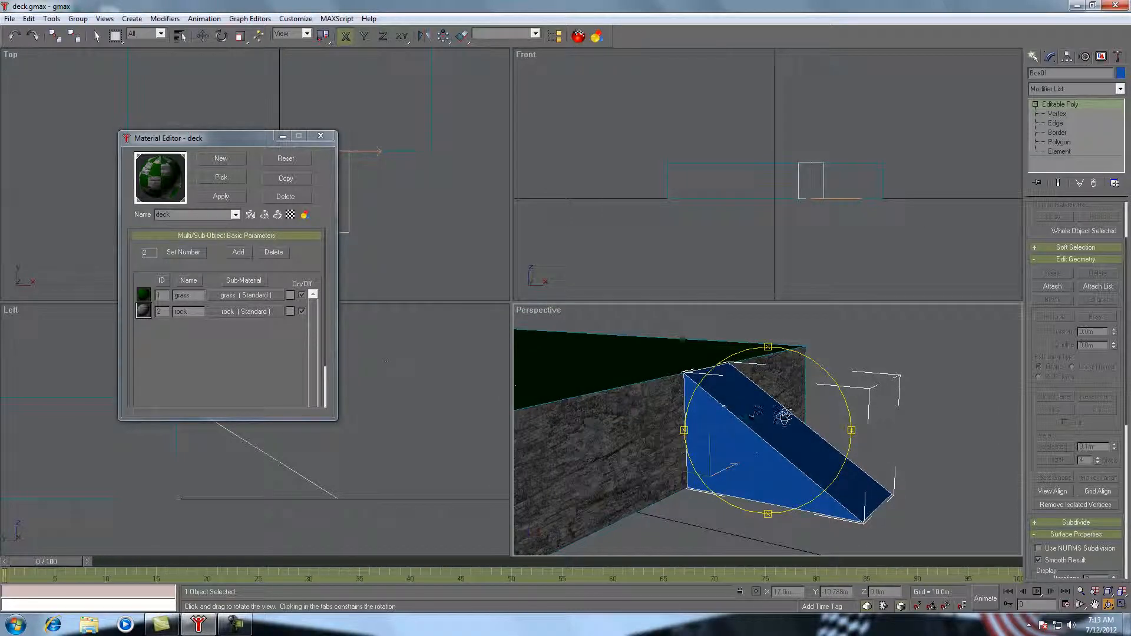
{"action": "left_click_drag", "start_coordinate": [784, 417], "coordinate": [772, 442]}
{"action": "right_click", "coordinate": [795, 411]}
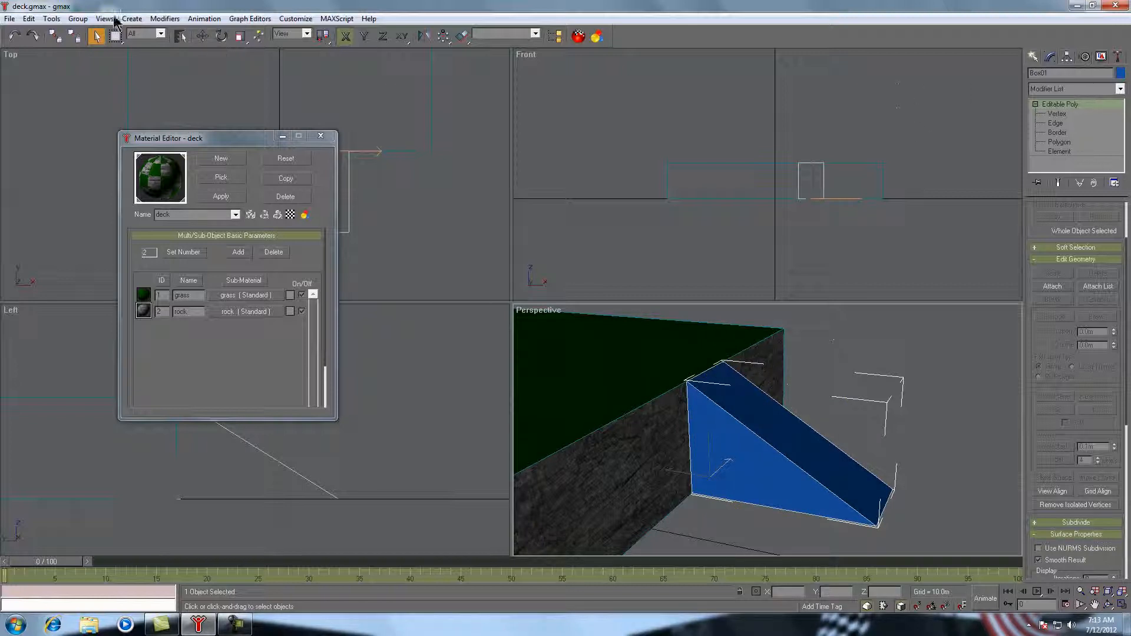
- Clone the ramp as a copy named Box02_col and hide the copy
{"action": "left_click", "coordinate": [29, 18]}
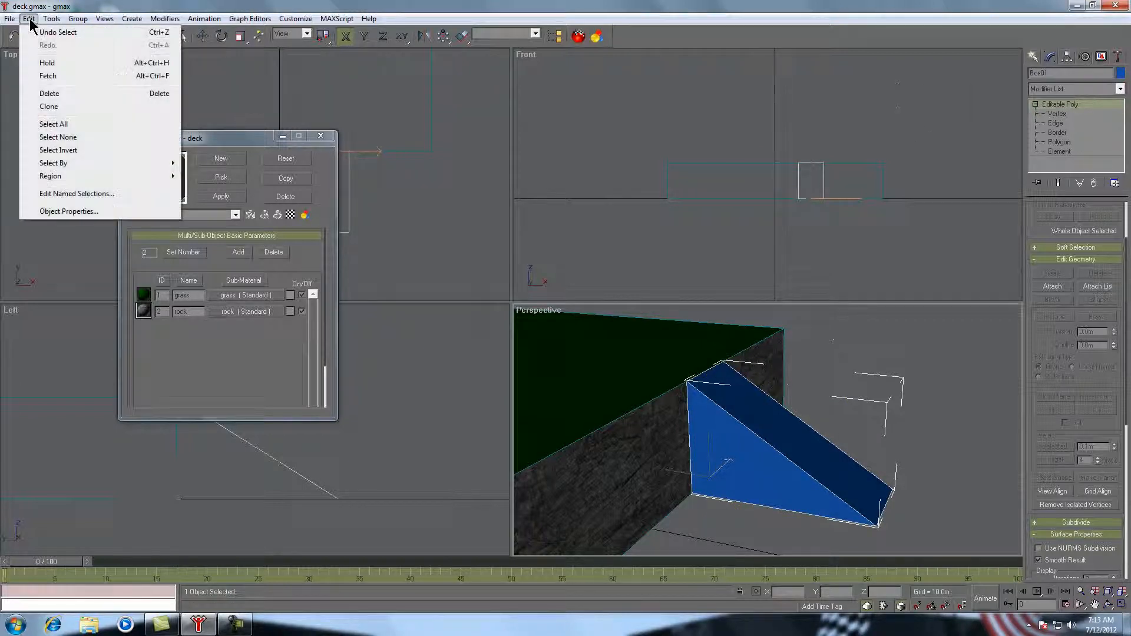
{"action": "left_click", "coordinate": [49, 107]}
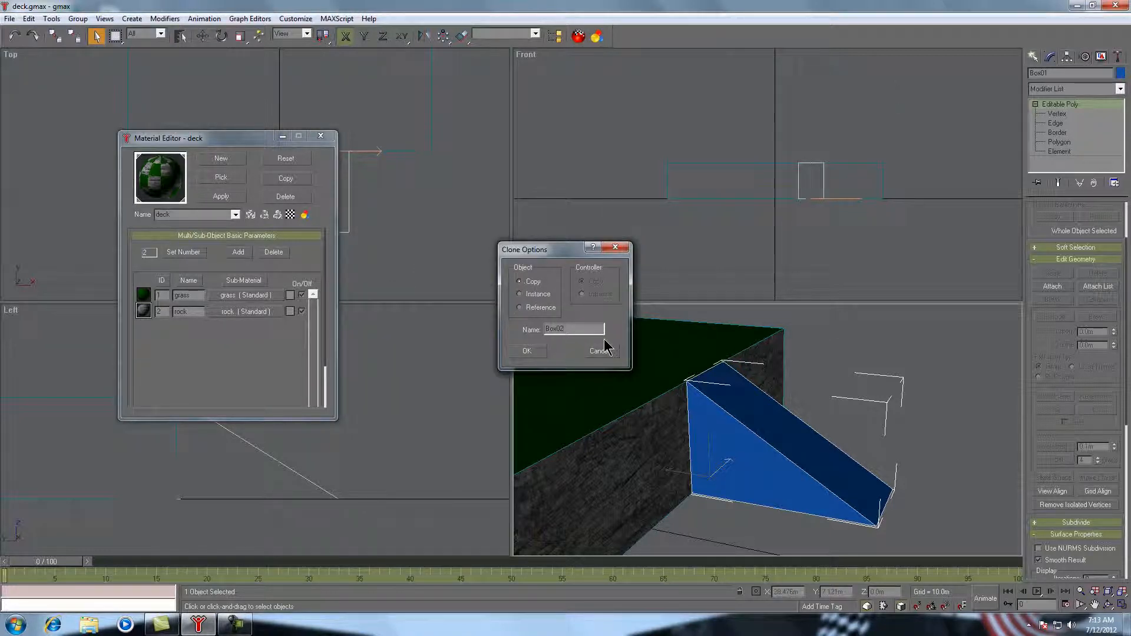
{"action": "type", "text": "_col"}
{"action": "left_click", "coordinate": [527, 350]}
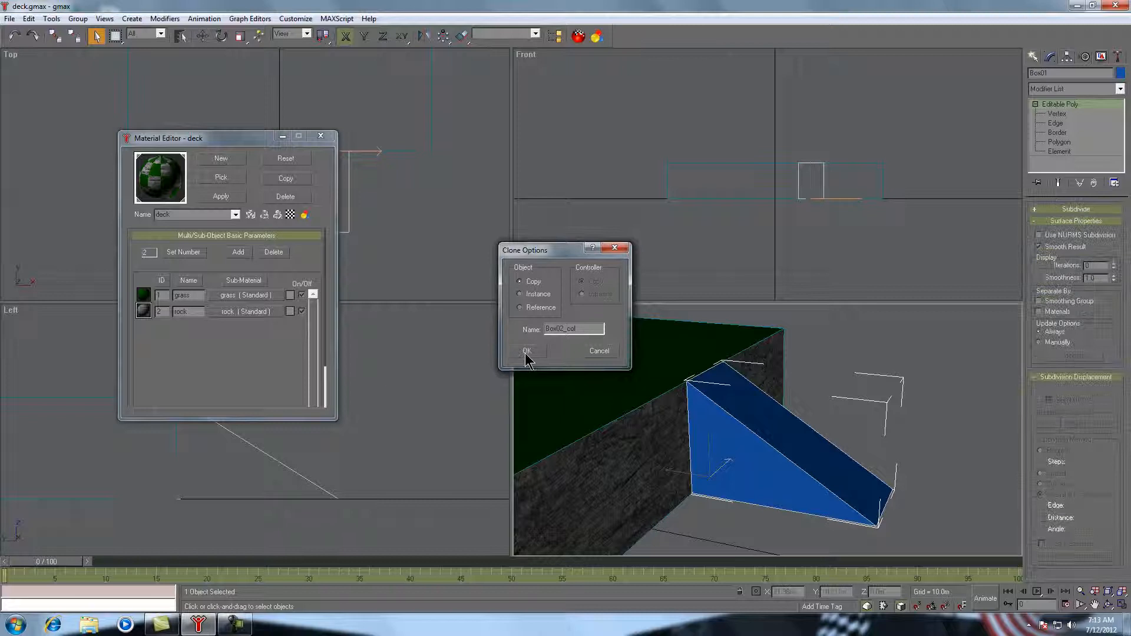
{"action": "right_click", "coordinate": [848, 457]}
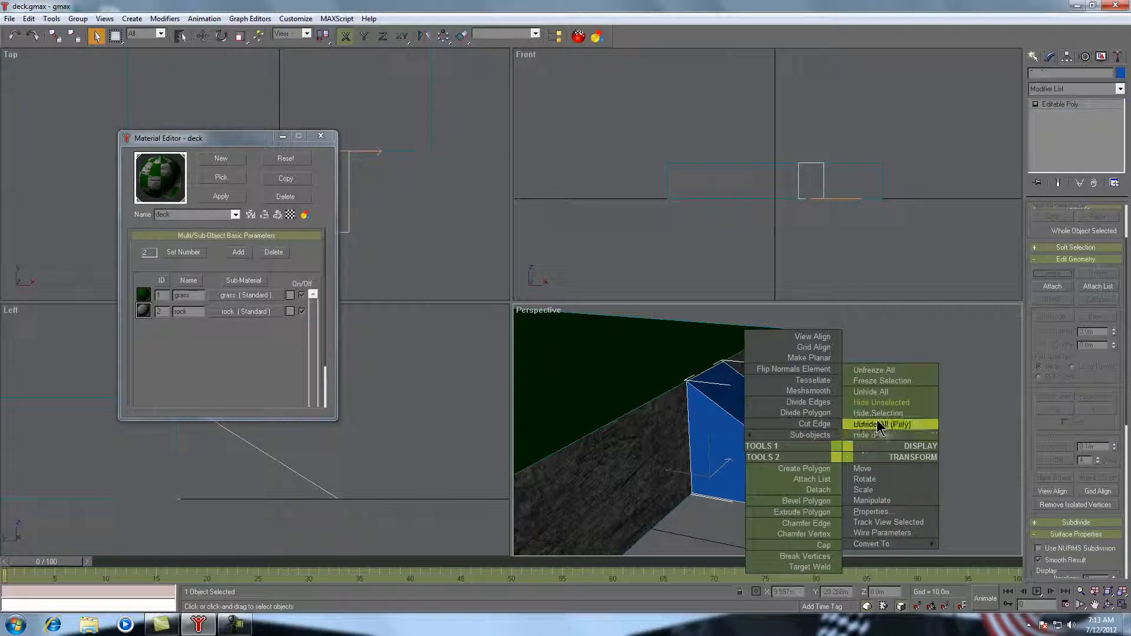
{"action": "left_click", "coordinate": [881, 415]}
- Apply the deck multi/sub-object material to the original ramp and close the Material Editor
{"action": "left_click", "coordinate": [833, 450]}
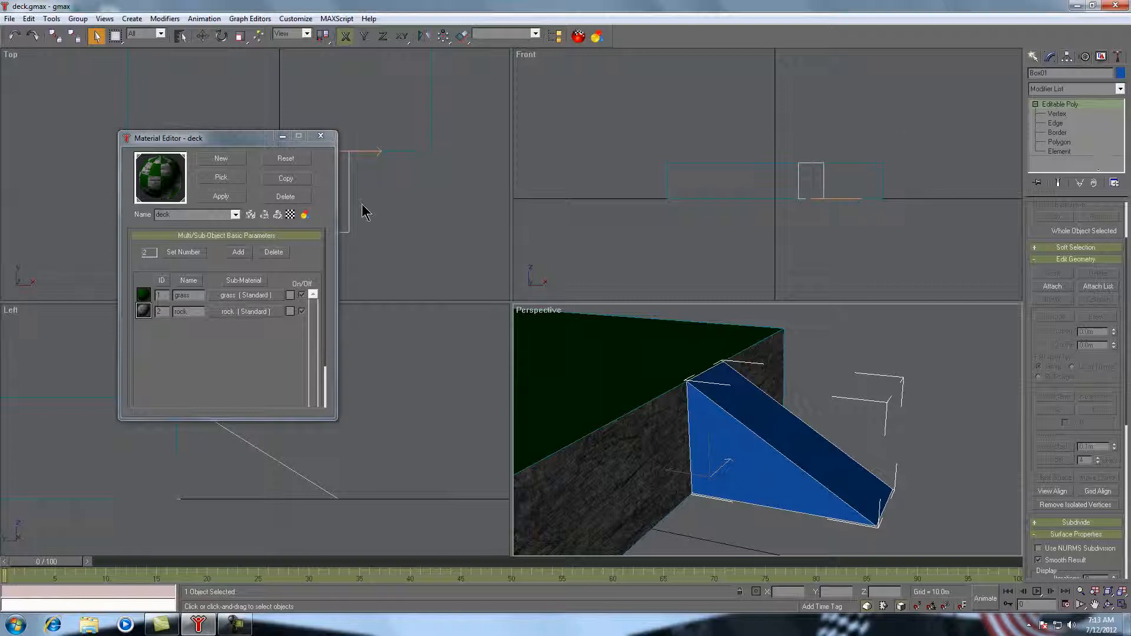
{"action": "left_click", "coordinate": [221, 196]}
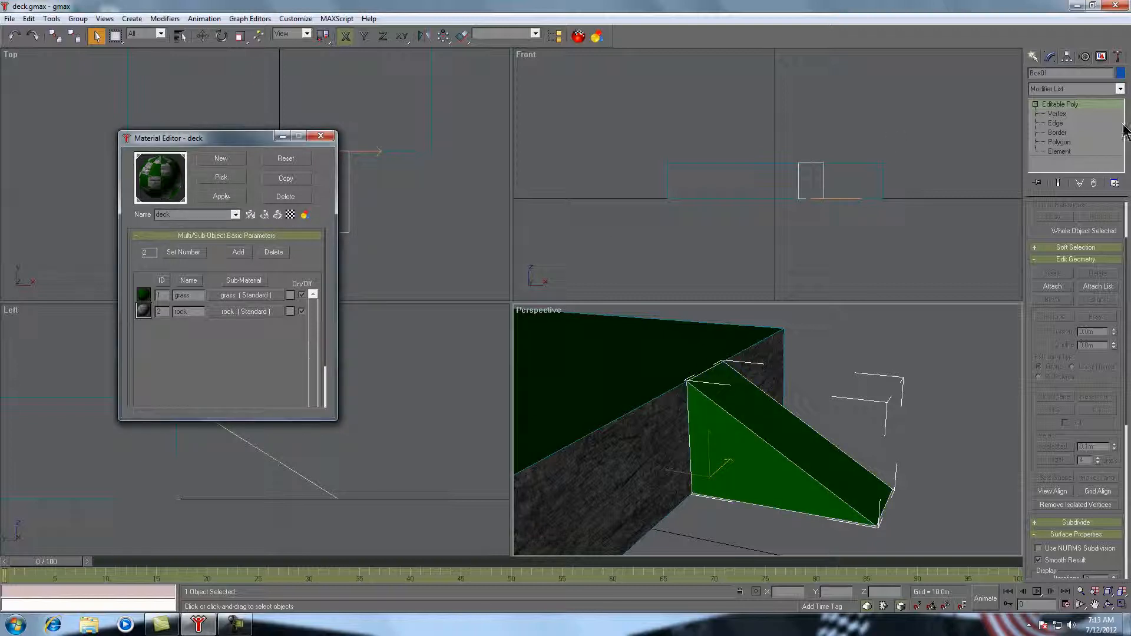
{"action": "left_click", "coordinate": [320, 136]}
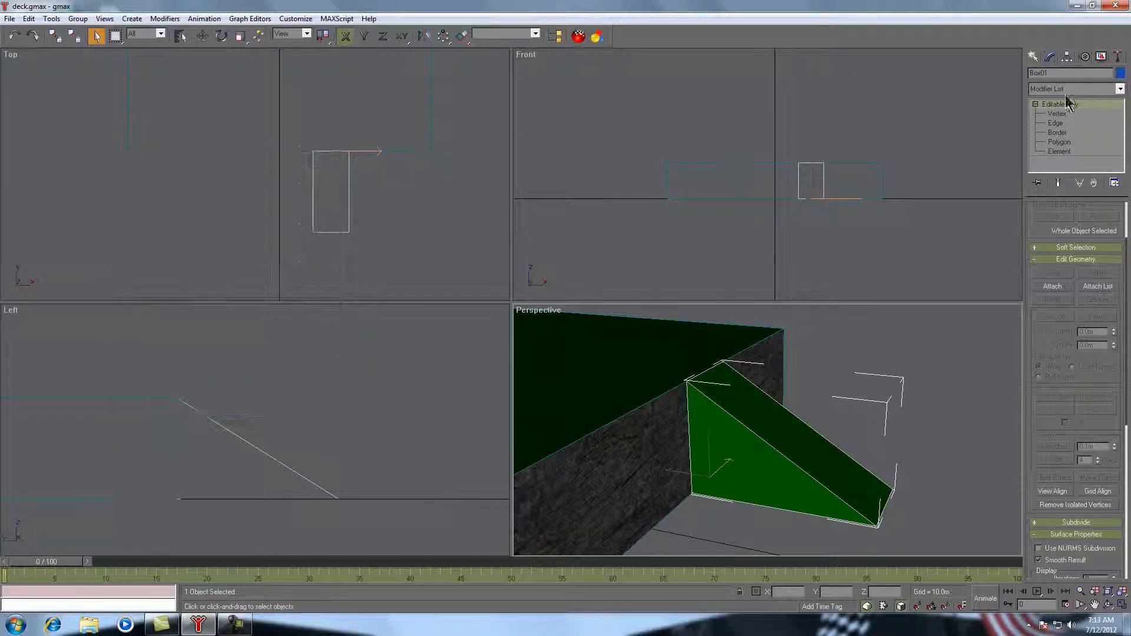
- Assign material ID 2 to all of the ramp's polygons except the sloped top
{"action": "left_click", "coordinate": [1059, 142]}
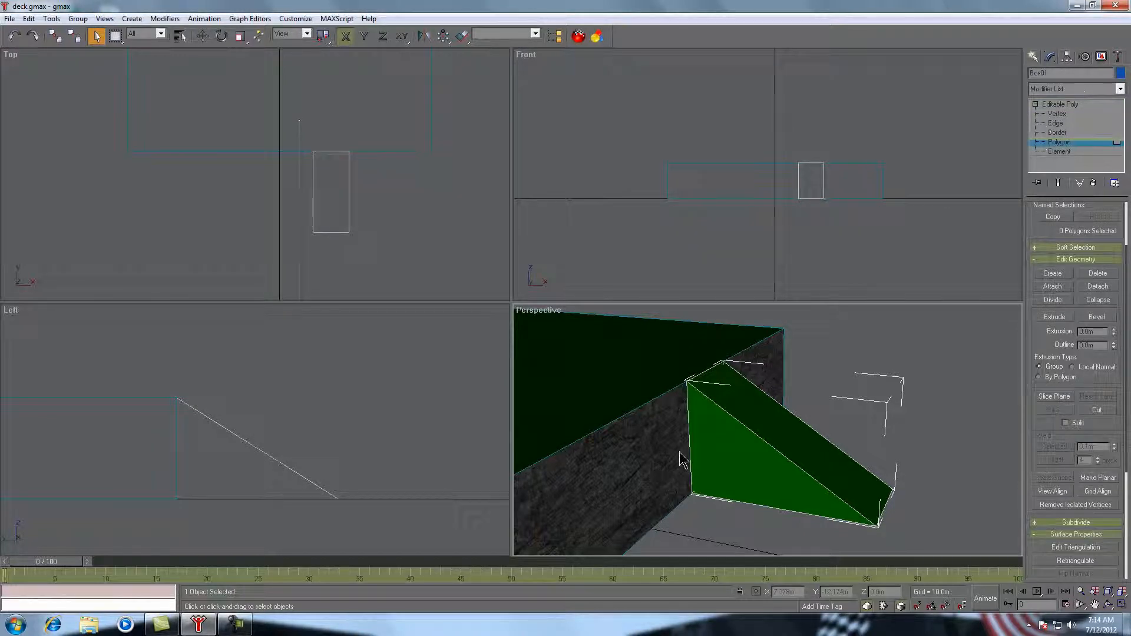
{"action": "left_click", "coordinate": [752, 419]}
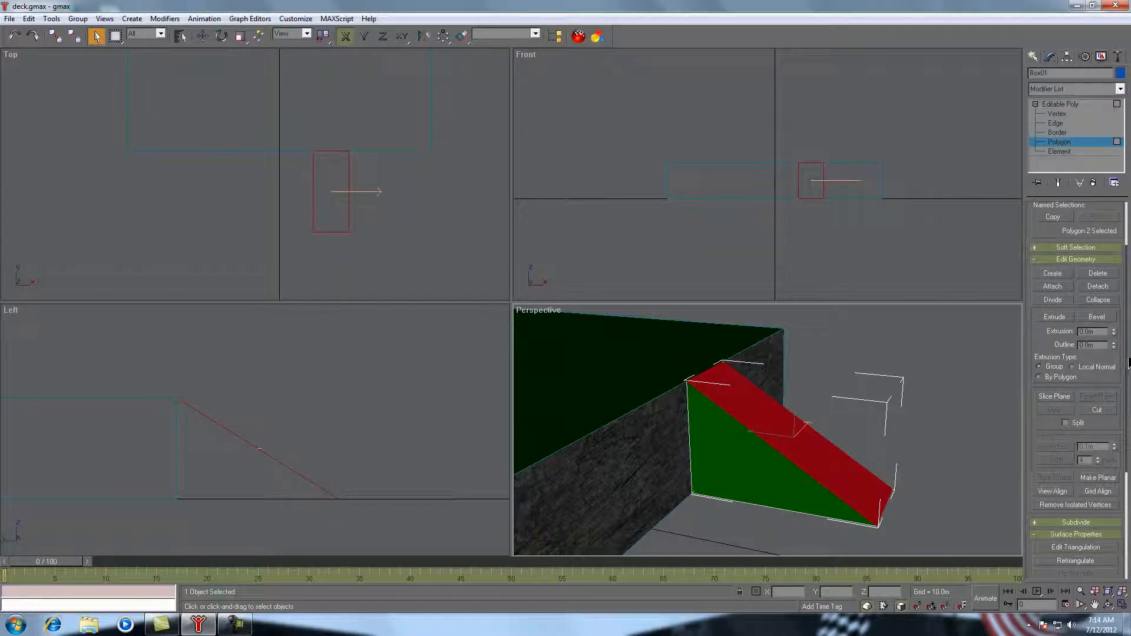
{"action": "scroll", "coordinate": [1128, 369], "scroll_direction": "down", "scroll_amount": 5}
{"action": "scroll", "coordinate": [1087, 491], "scroll_direction": "down", "scroll_amount": 1}
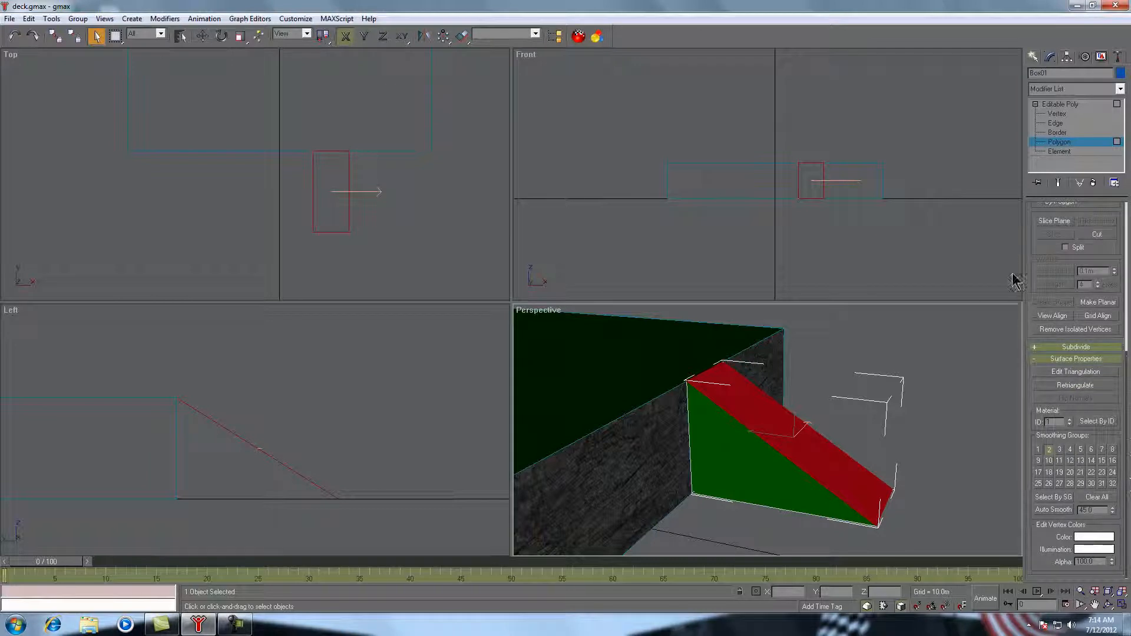
{"action": "left_click", "coordinate": [28, 19]}
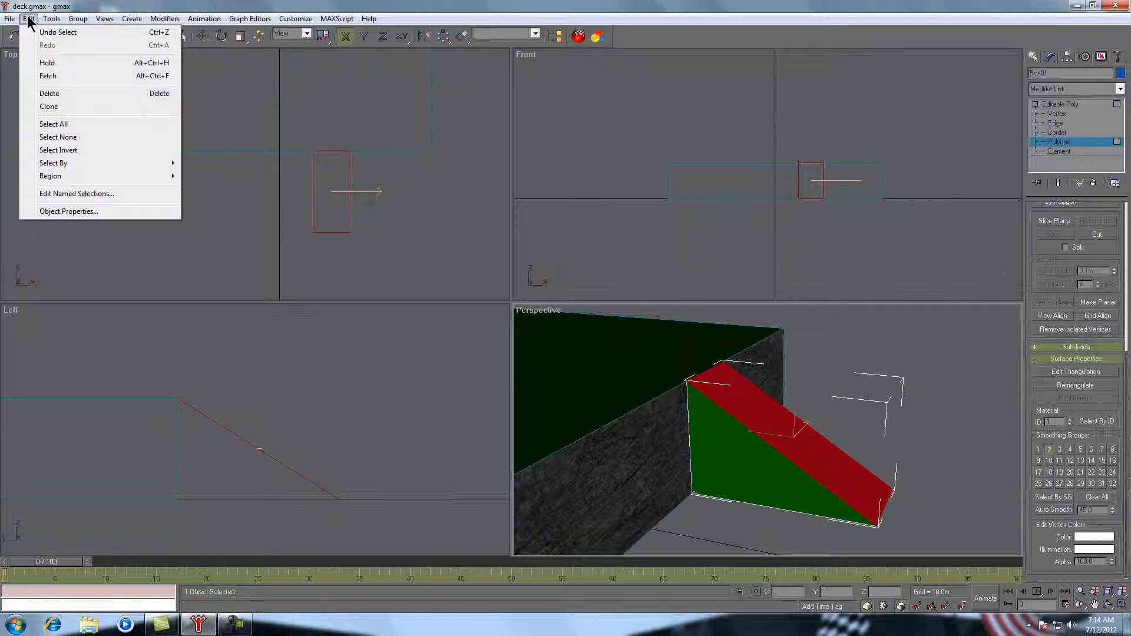
{"action": "left_click", "coordinate": [58, 151]}
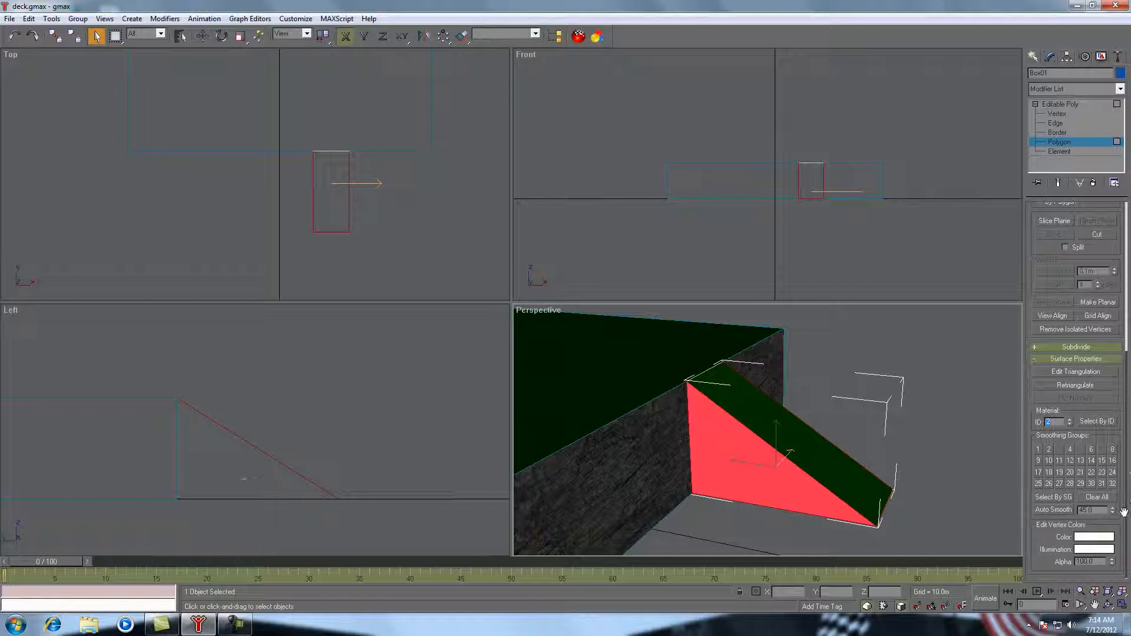
- Set the ramp's underside polygon to material ID 1
{"action": "left_click", "coordinate": [1110, 604]}
{"action": "mouse_move", "coordinate": [811, 452]}
{"action": "left_mouse_down"}
{"action": "mouse_move", "coordinate": [825, 436]}
{"action": "mouse_move", "coordinate": [798, 424]}
{"action": "mouse_move", "coordinate": [803, 434]}
{"action": "left_mouse_up"}
{"action": "key", "text": "ctrl+d"}
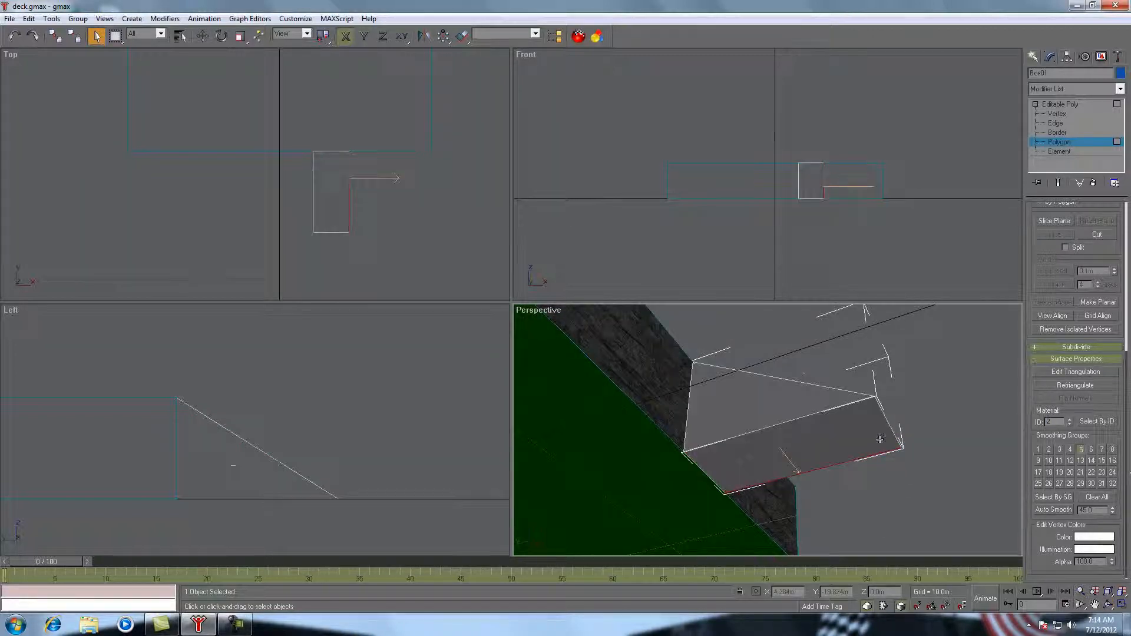
{"action": "left_click", "coordinate": [837, 435]}
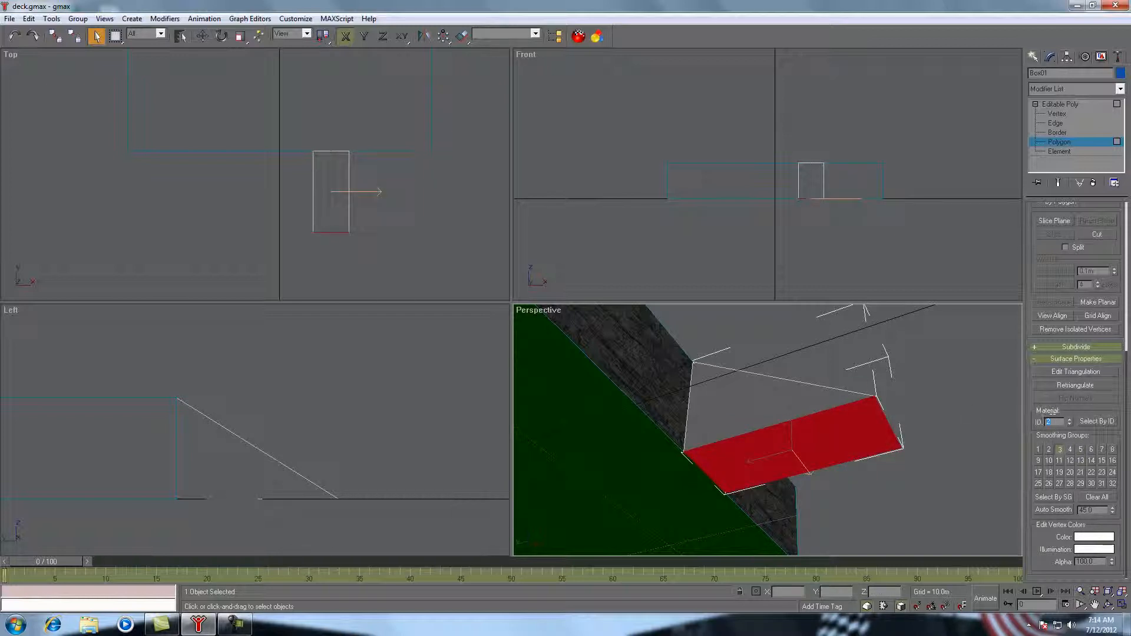
{"action": "left_click", "coordinate": [966, 389]}
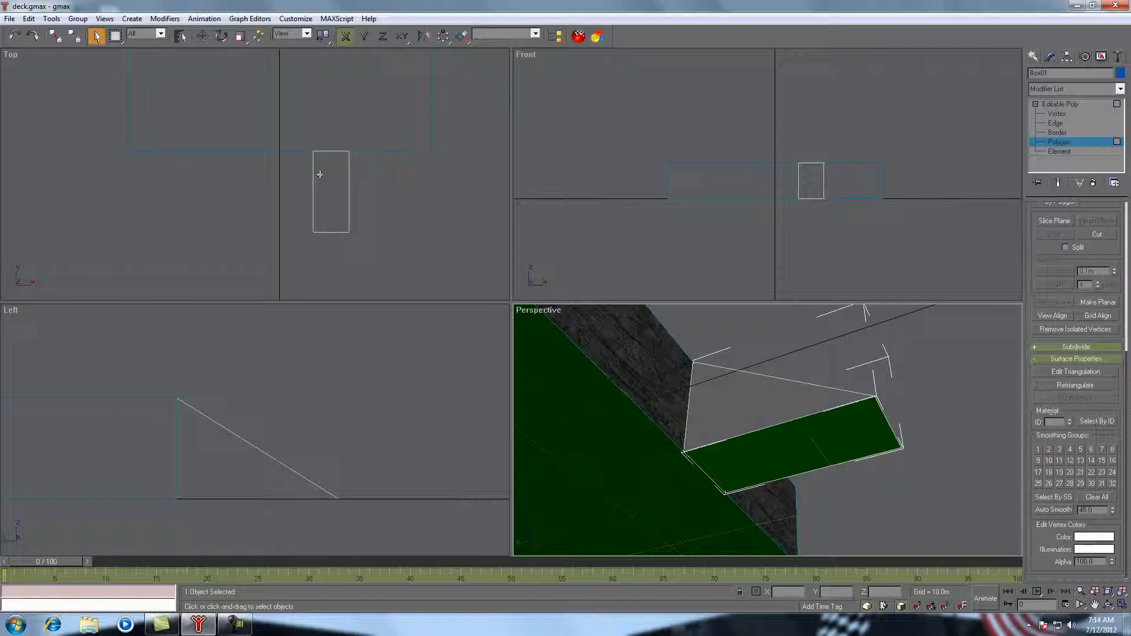
- Select the ramp's top and underside polygons and apply a UVW Map modifier to them
{"action": "left_click", "coordinate": [330, 192]}
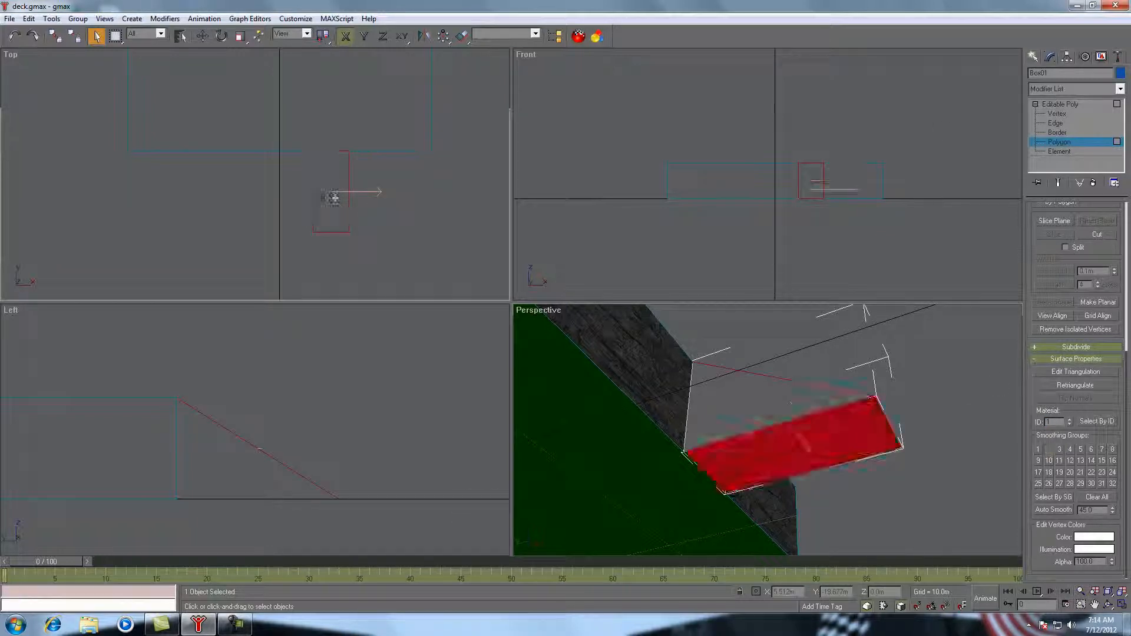
{"action": "left_click", "coordinate": [1109, 607]}
{"action": "left_click_drag", "start_coordinate": [766, 448], "coordinate": [813, 330]}
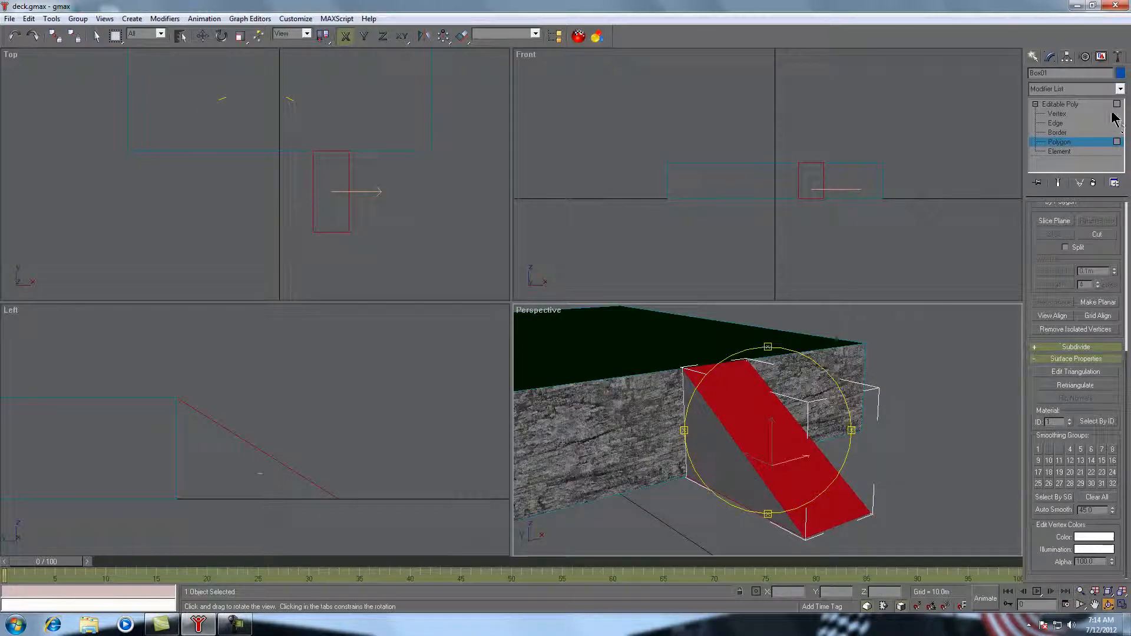
{"action": "left_click", "coordinate": [1120, 88]}
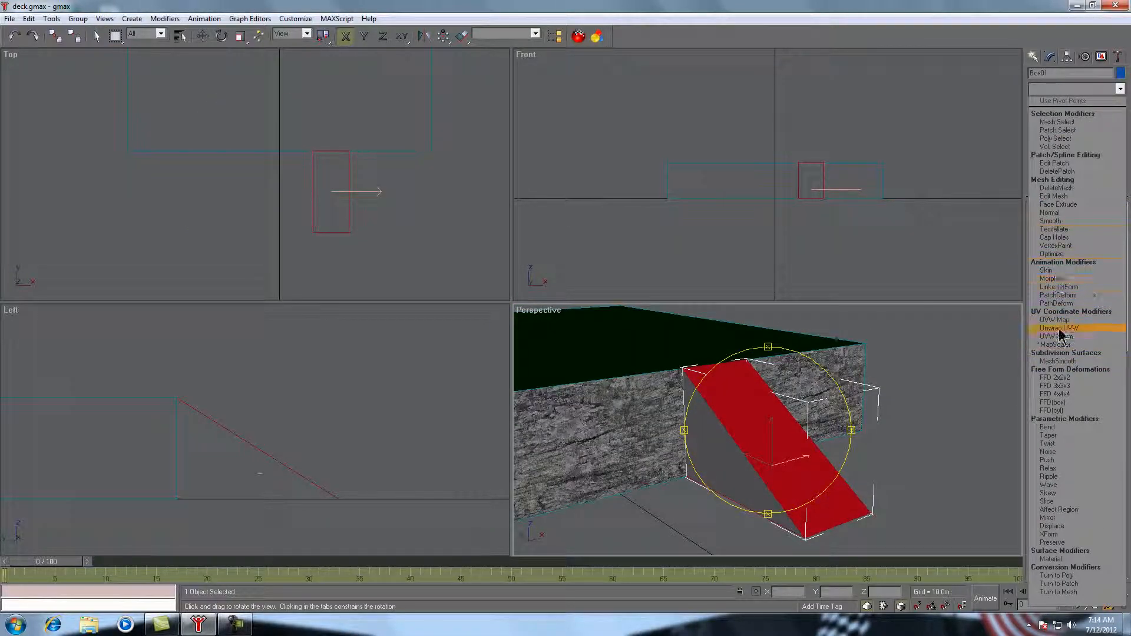
{"action": "left_click", "coordinate": [1059, 322]}
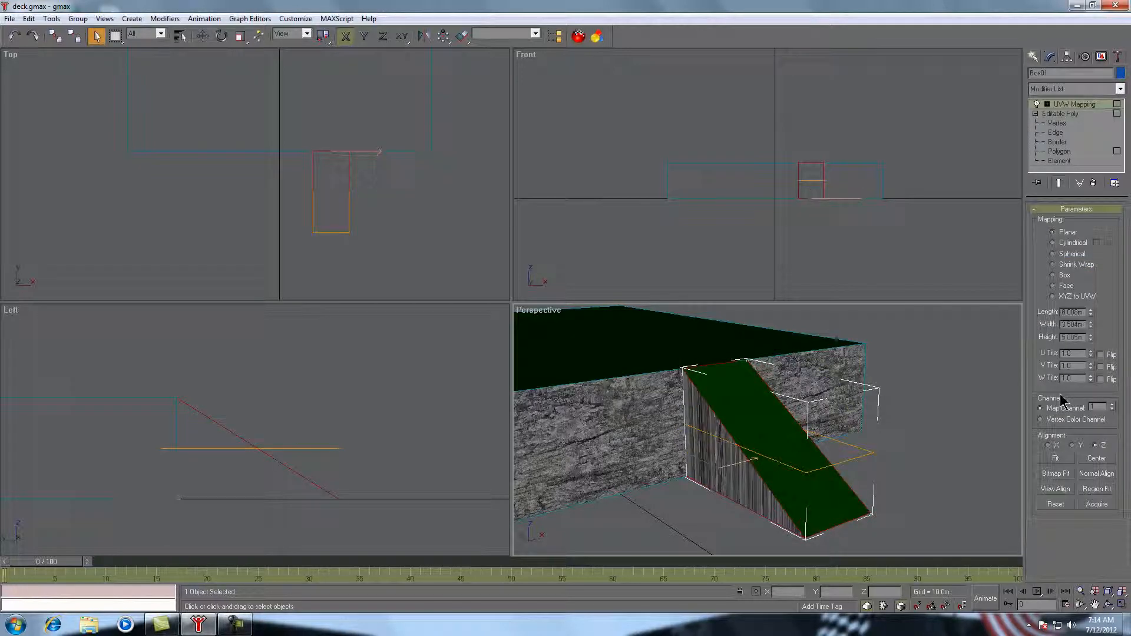
- Set the planar mapping's length equal to its width by copying the 3.504 m width value
{"action": "left_click", "coordinate": [1048, 105]}
{"action": "left_click", "coordinate": [1095, 604]}
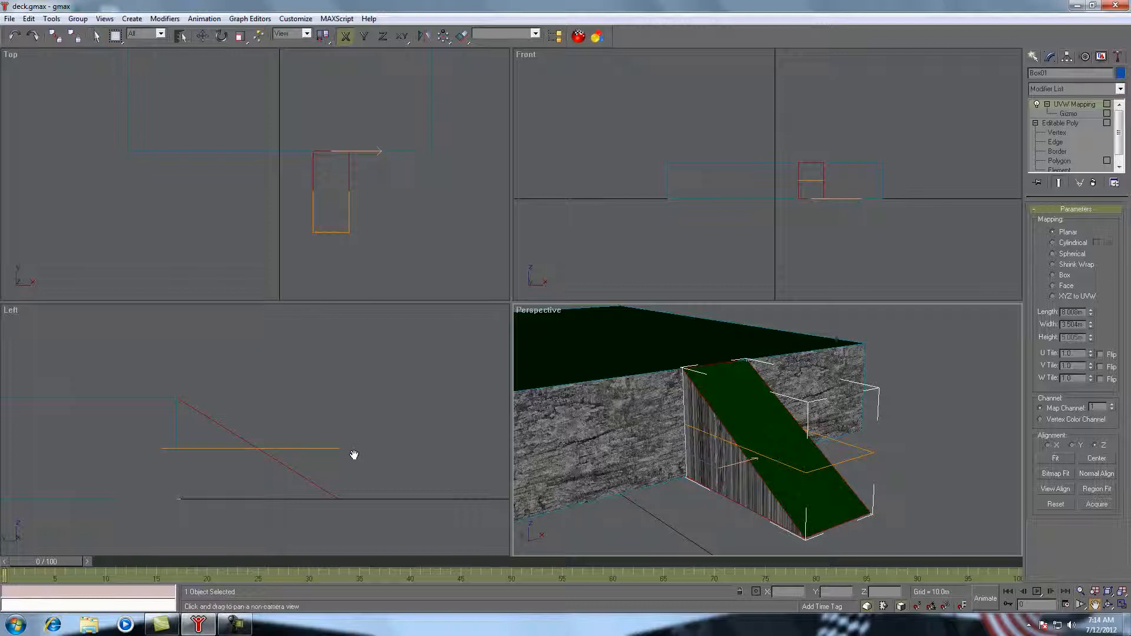
{"action": "middle_click_drag", "start_coordinate": [306, 463], "coordinate": [315, 411]}
{"action": "scroll", "coordinate": [316, 424], "scroll_direction": "up", "scroll_amount": 2}
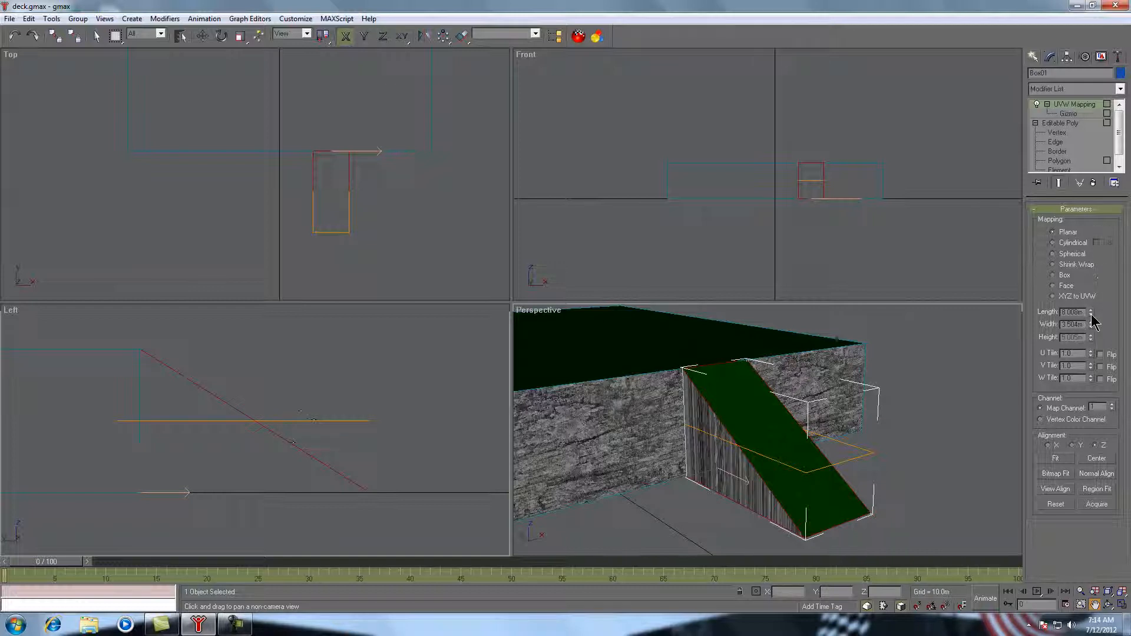
{"action": "left_click_drag", "start_coordinate": [1091, 316], "coordinate": [1105, 357]}
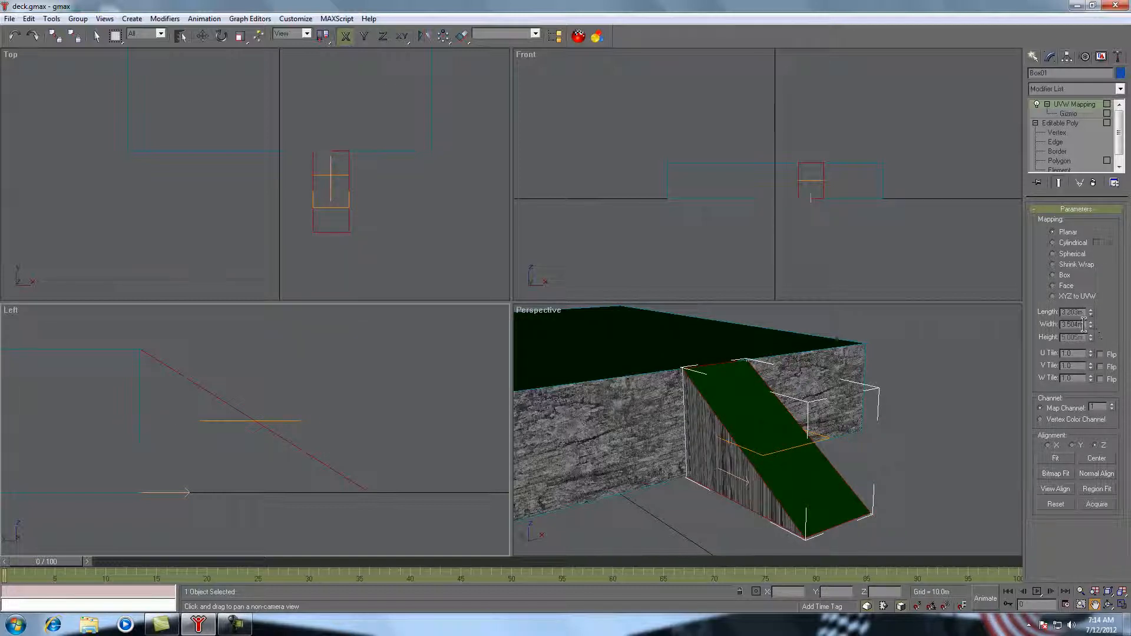
{"action": "double_click", "coordinate": [1084, 324]}
{"action": "right_click", "coordinate": [1068, 328]}
{"action": "left_click", "coordinate": [1049, 364]}
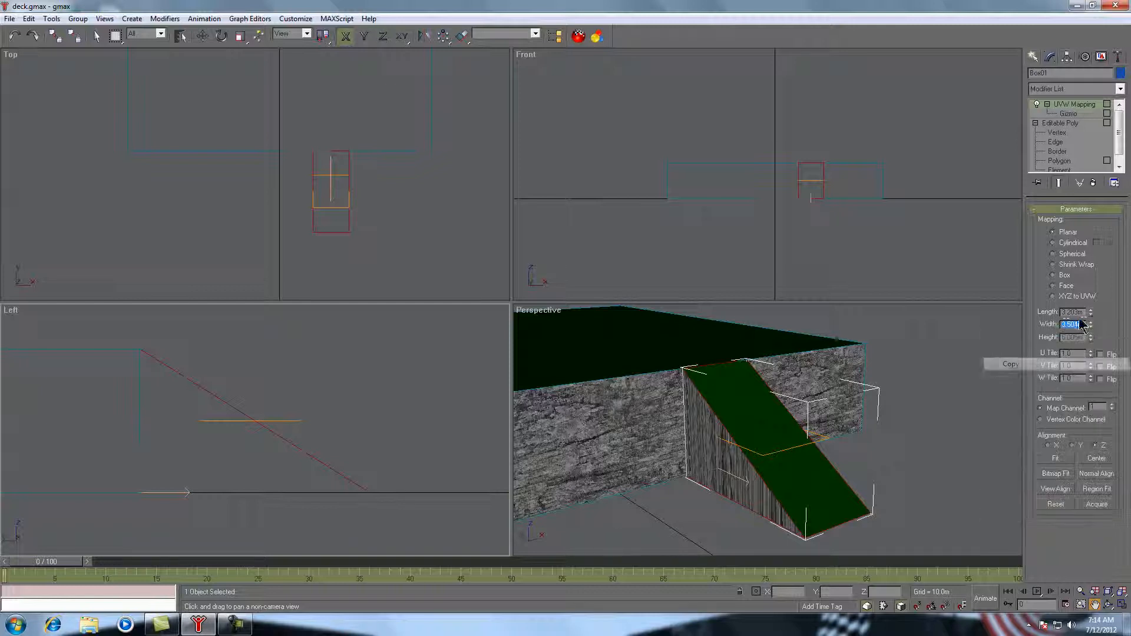
{"action": "double_click", "coordinate": [1071, 313]}
{"action": "right_click", "coordinate": [1072, 312]}
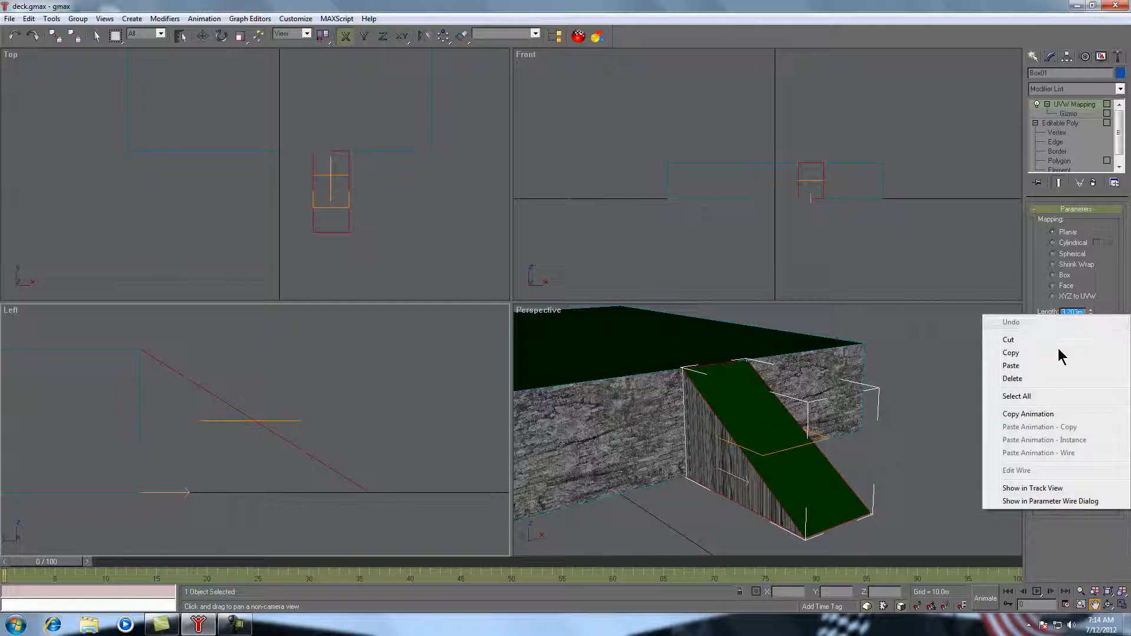
{"action": "left_click", "coordinate": [1050, 368]}
{"action": "key", "text": "Return"}
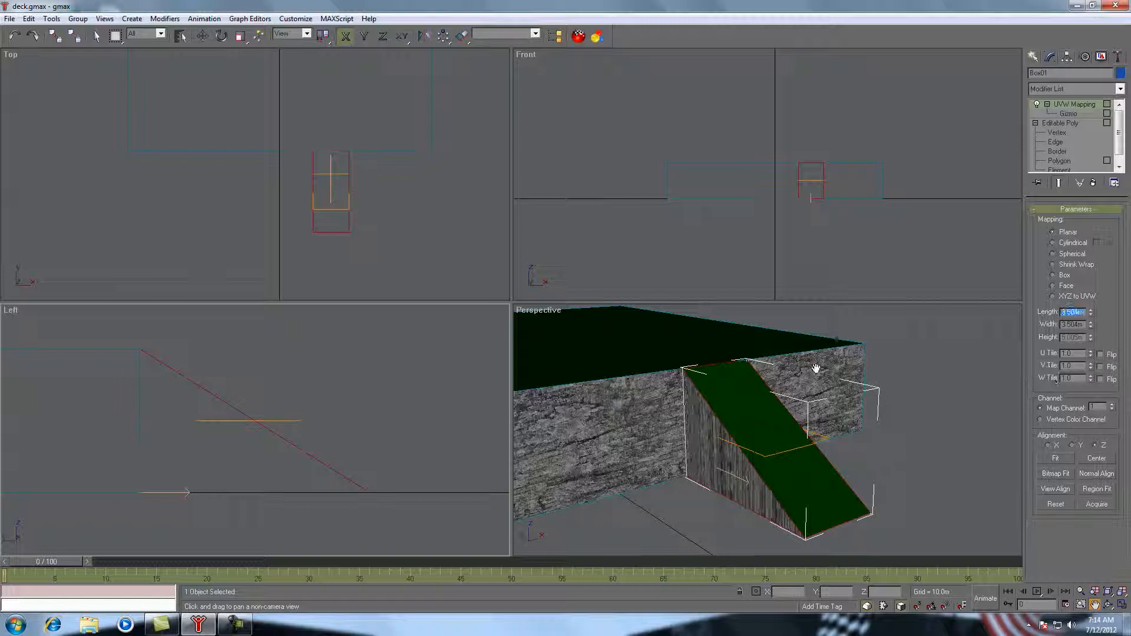
- Collapse the ramp's entire modifier stack, holding the scene first
{"action": "left_click", "coordinate": [1111, 606]}
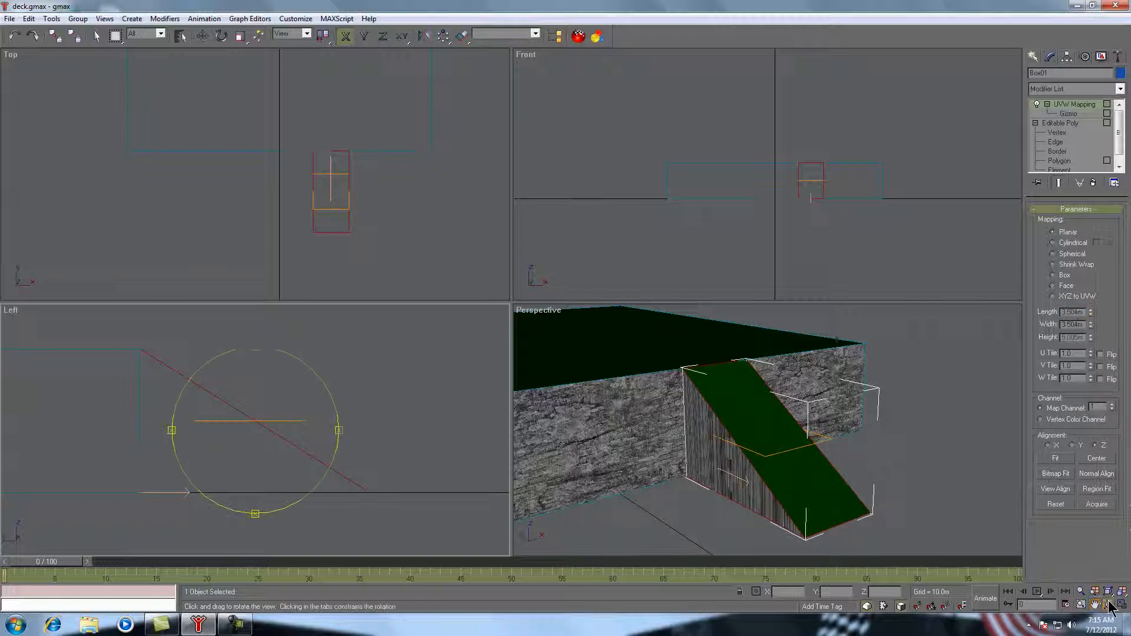
{"action": "left_click_drag", "start_coordinate": [761, 414], "coordinate": [813, 406]}
{"action": "right_click", "coordinate": [1070, 109]}
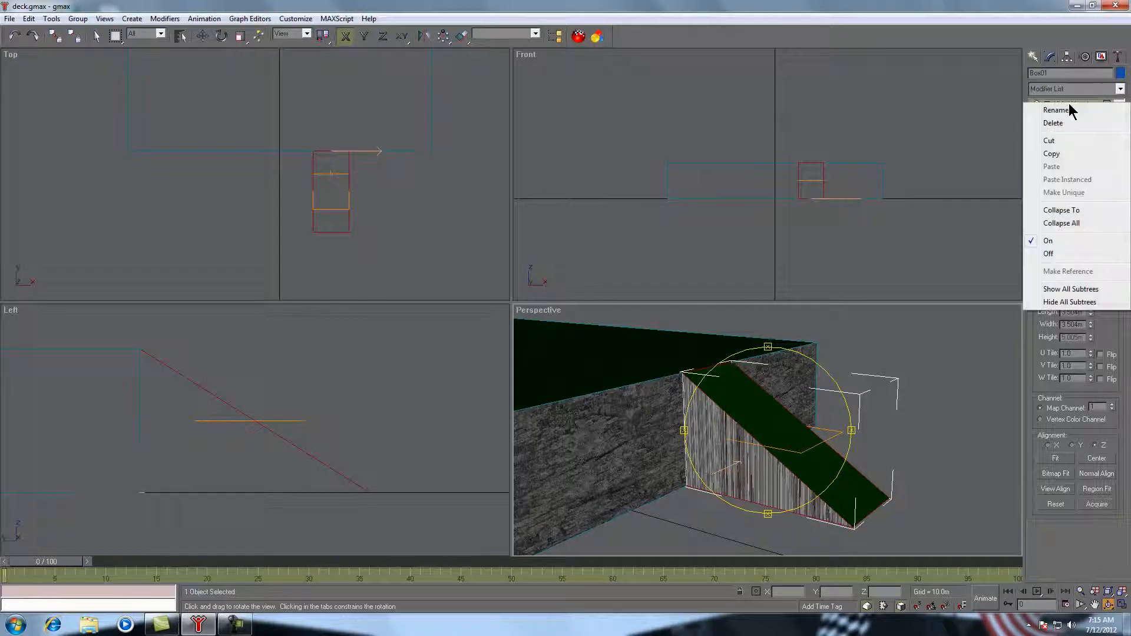
{"action": "left_click", "coordinate": [1061, 224]}
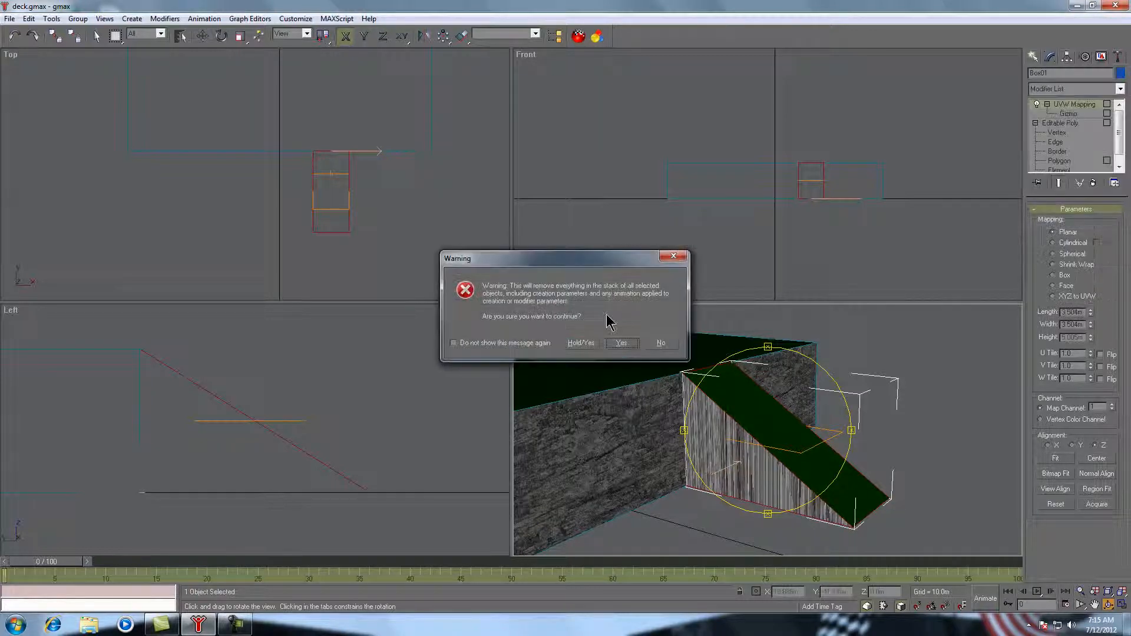
{"action": "left_click", "coordinate": [581, 343]}
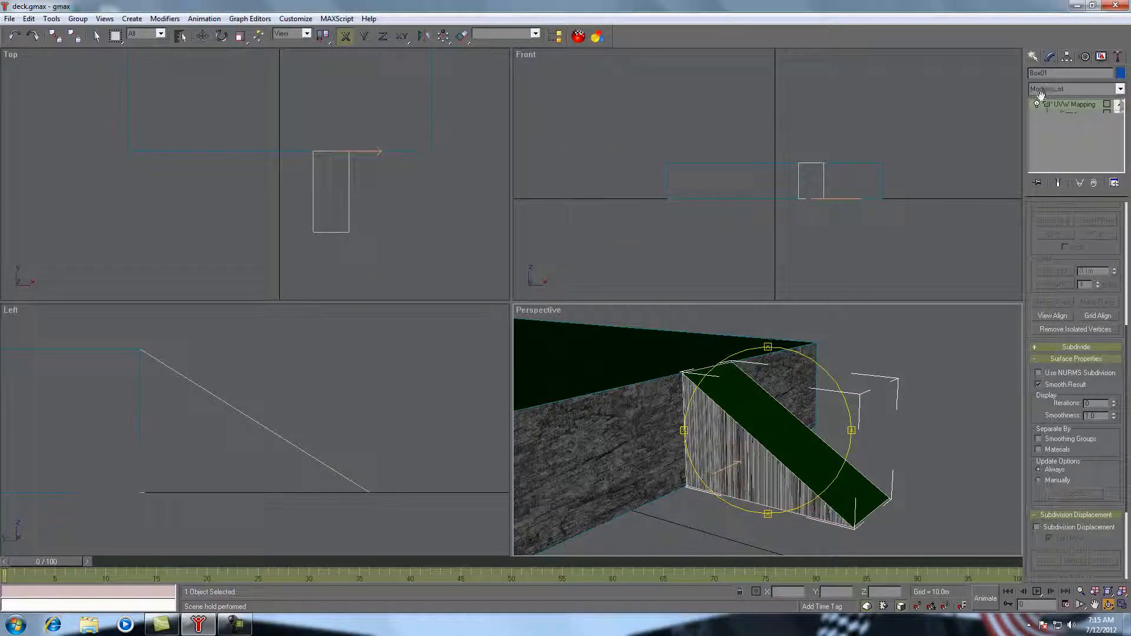
- Invert the polygon selection to the ramp's sides and apply a planar UVW Map aligned to X and fitted to them
{"action": "left_click", "coordinate": [1061, 142]}
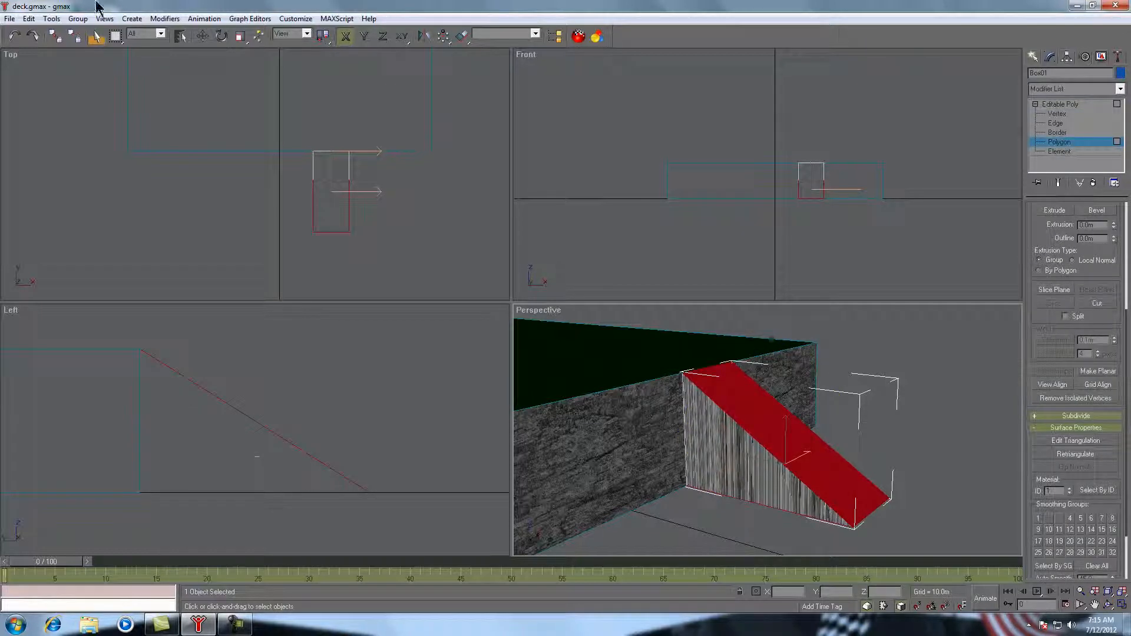
{"action": "left_click", "coordinate": [27, 19]}
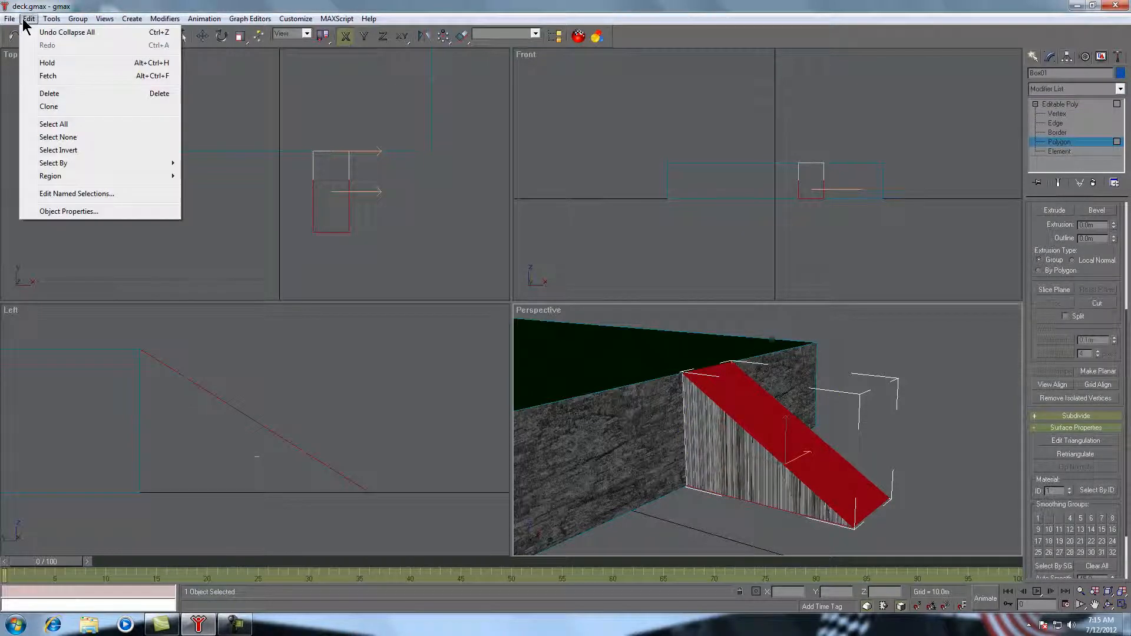
{"action": "left_click", "coordinate": [65, 150]}
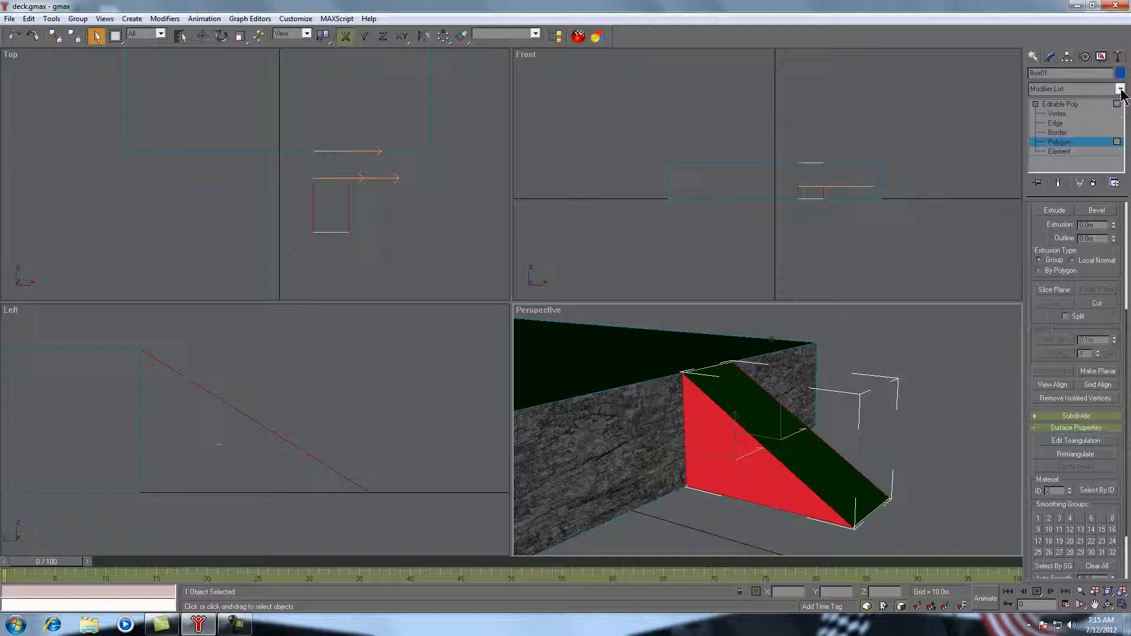
{"action": "left_click", "coordinate": [1120, 89]}
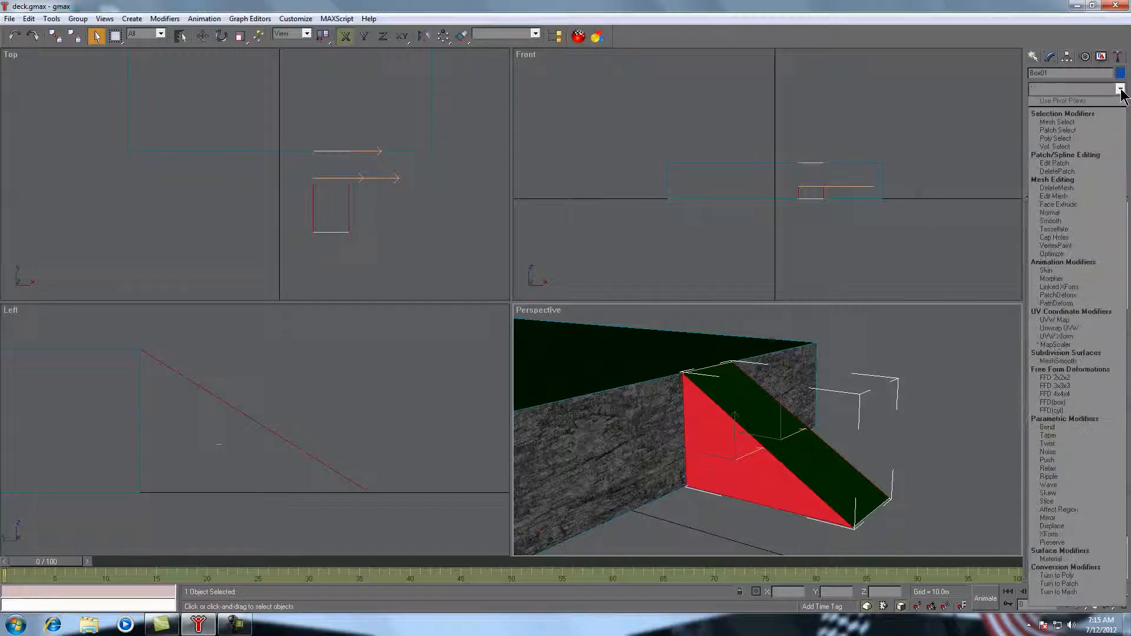
{"action": "left_click", "coordinate": [1055, 320]}
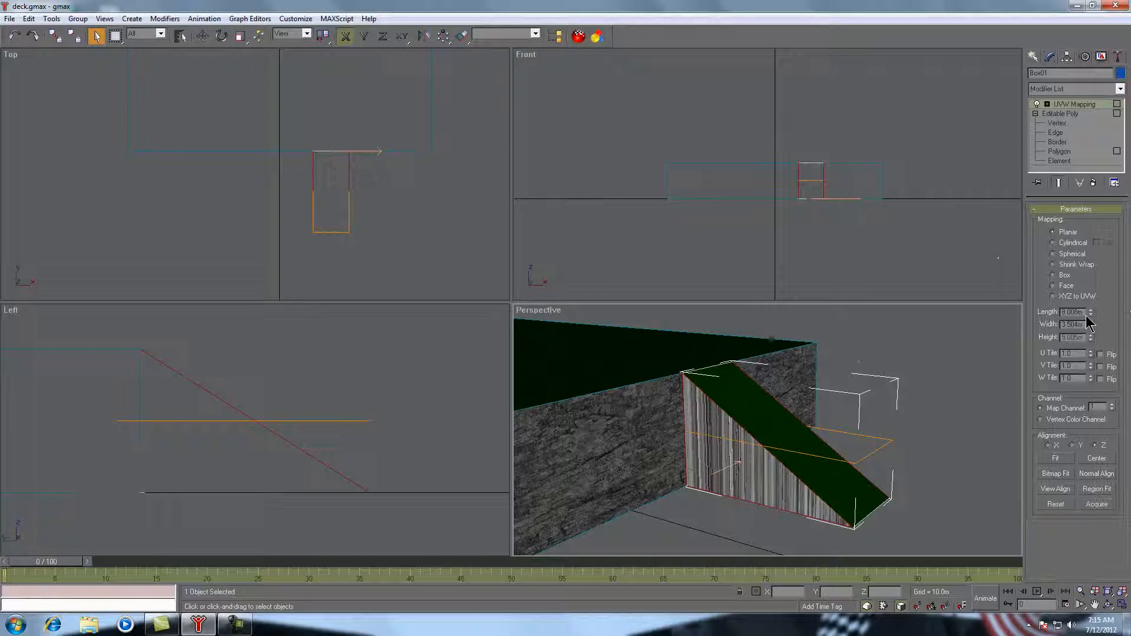
{"action": "left_click", "coordinate": [1049, 446]}
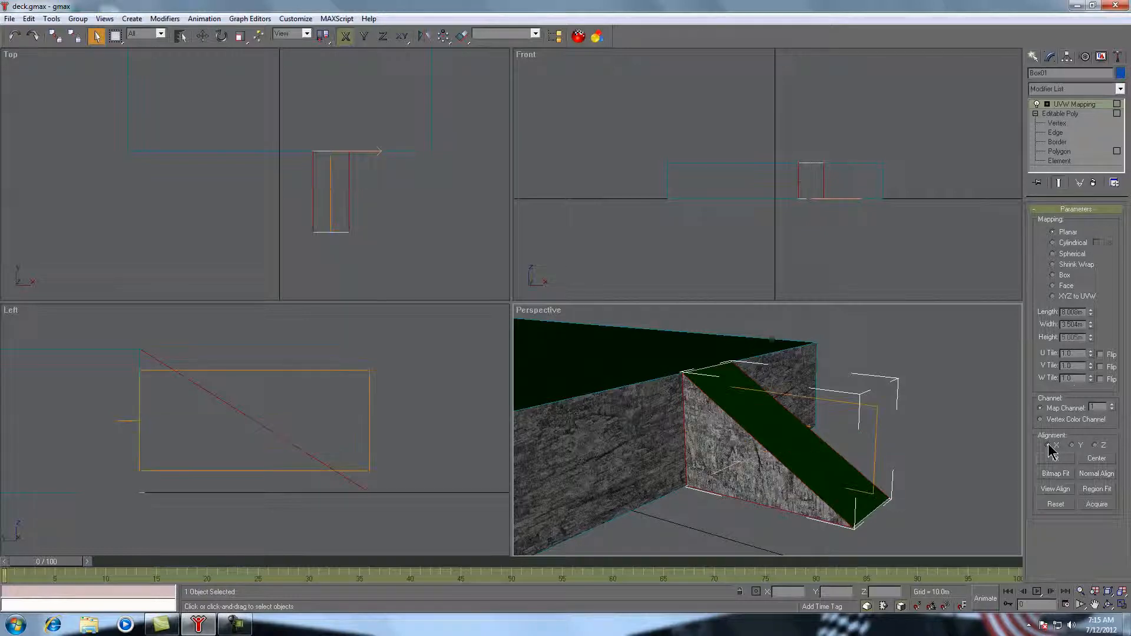
{"action": "left_click", "coordinate": [1052, 461]}
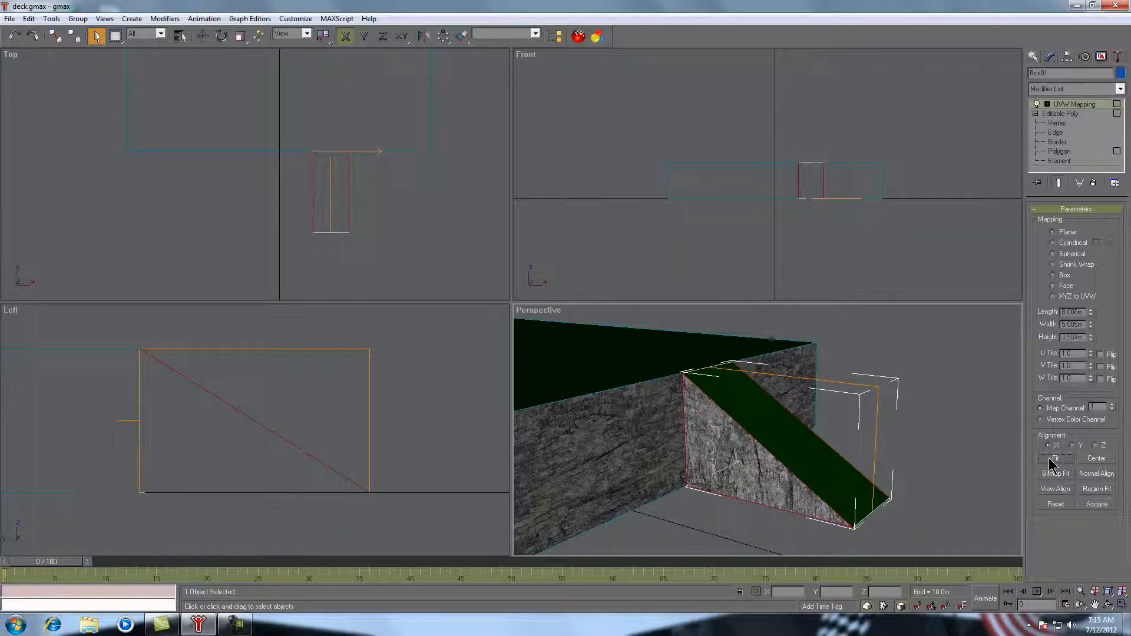
- Add an Unwrap UVW modifier for the ramp's side polygons and open its UV editor
{"action": "left_click", "coordinate": [1120, 88]}
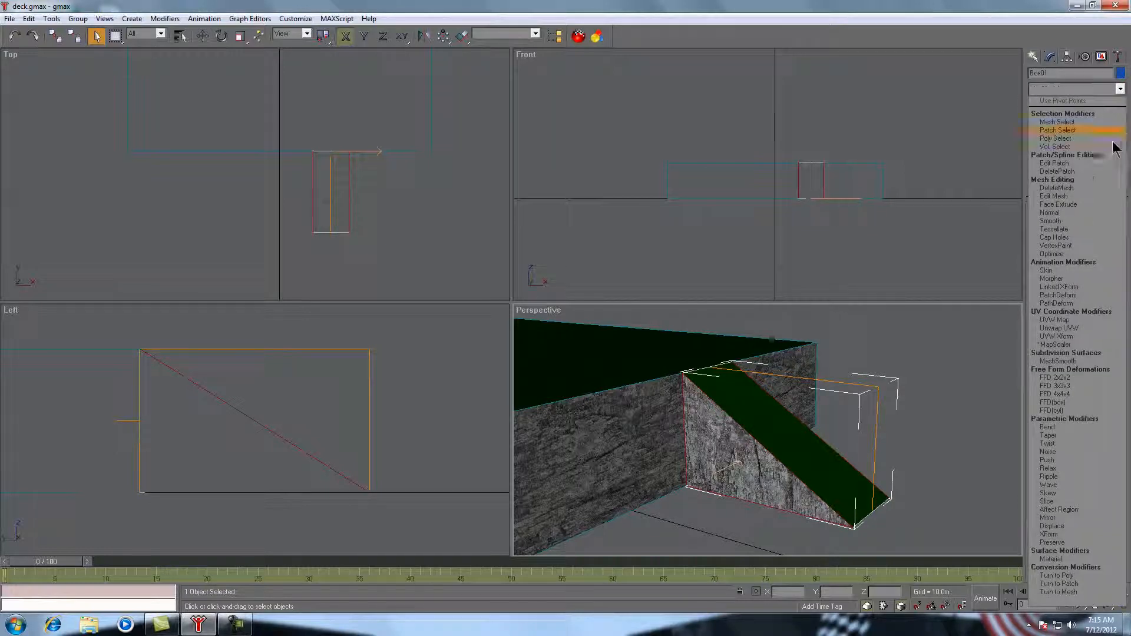
{"action": "left_click", "coordinate": [1061, 328]}
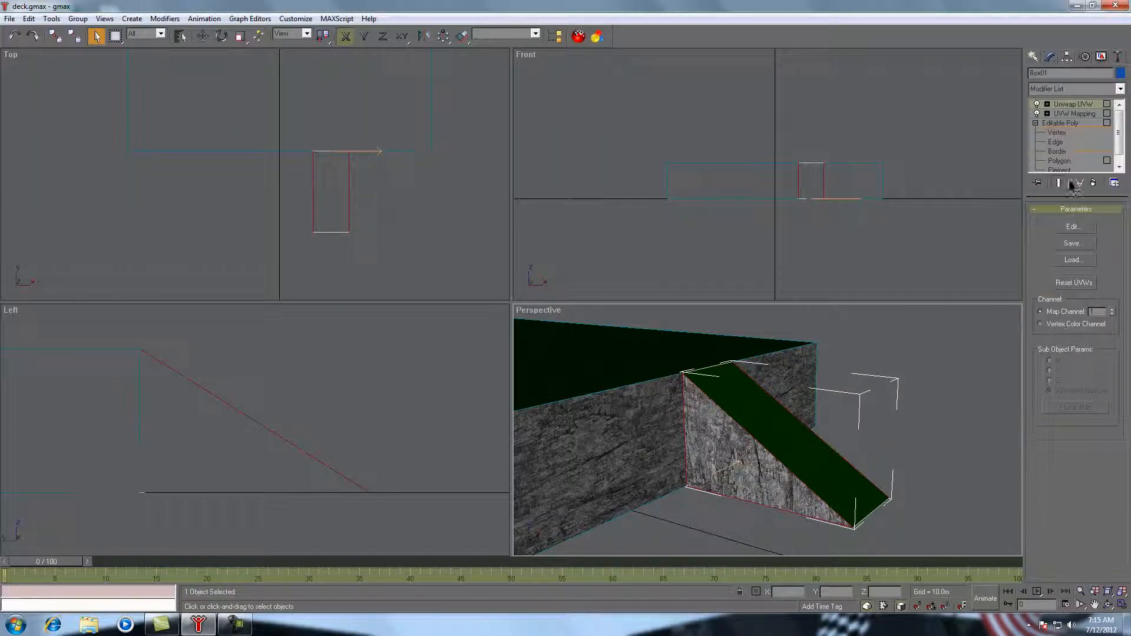
{"action": "left_click", "coordinate": [1071, 227]}
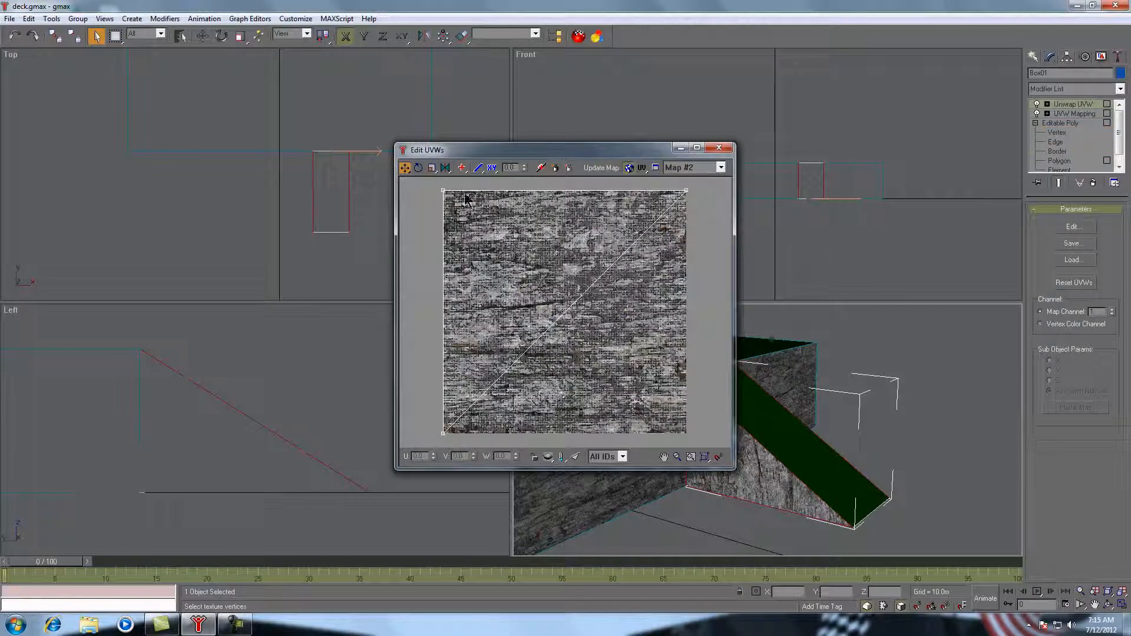
- Rotate all the side polygons' texture vertices about 90 degrees and move them back onto the corners of the texture square
{"action": "left_click_drag", "start_coordinate": [436, 188], "coordinate": [720, 445]}
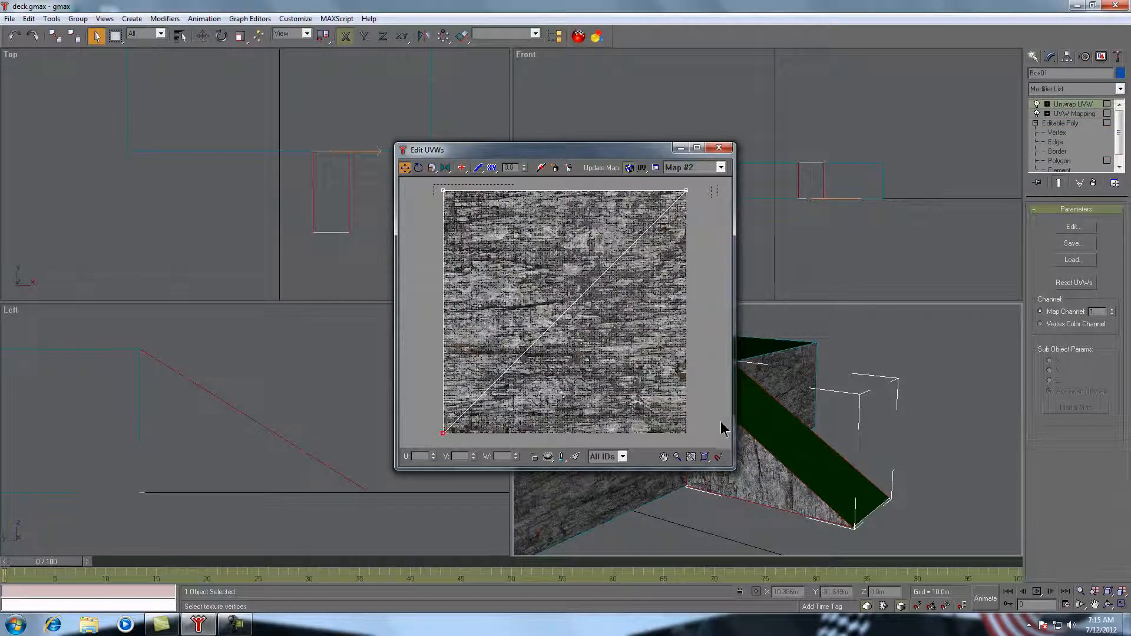
{"action": "left_click", "coordinate": [419, 168]}
{"action": "left_click_drag", "start_coordinate": [442, 187], "coordinate": [452, 293]}
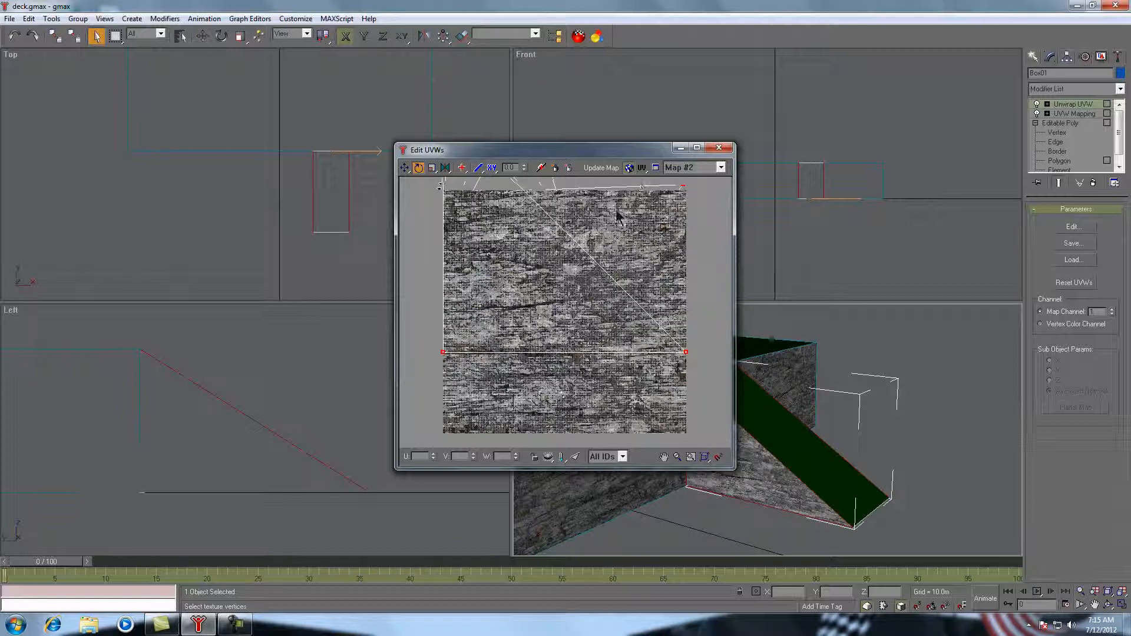
{"action": "left_click", "coordinate": [404, 168]}
{"action": "left_click_drag", "start_coordinate": [445, 353], "coordinate": [443, 434]}
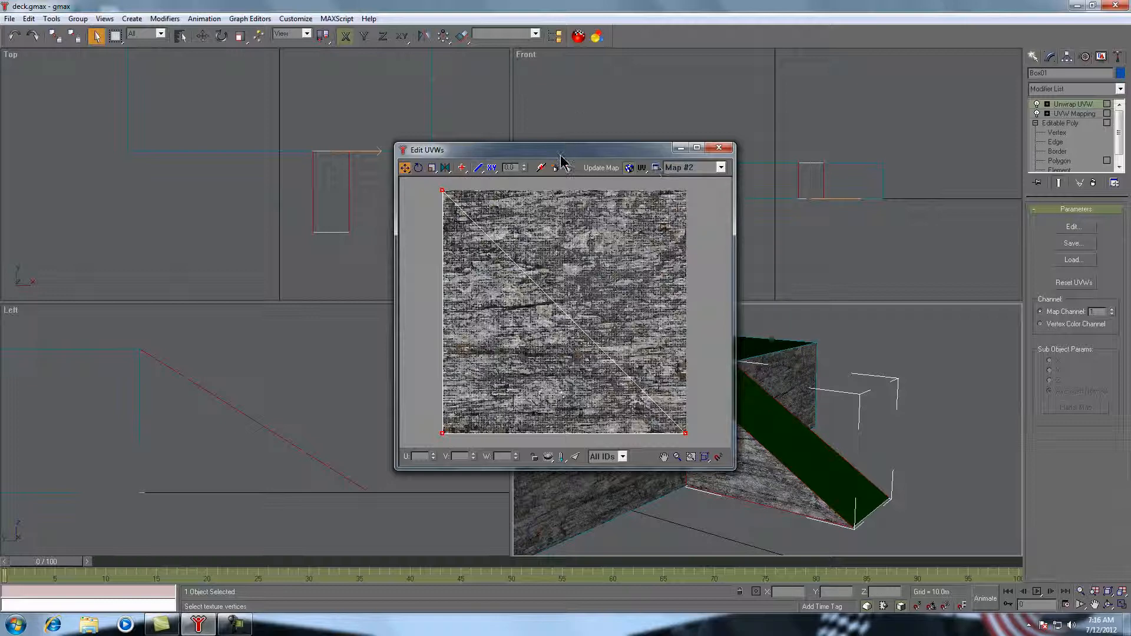
- Try scaling up the ramp sides' texture vertices in the UV editor, and undo the scaling
{"action": "left_click_drag", "start_coordinate": [560, 155], "coordinate": [316, 93]}
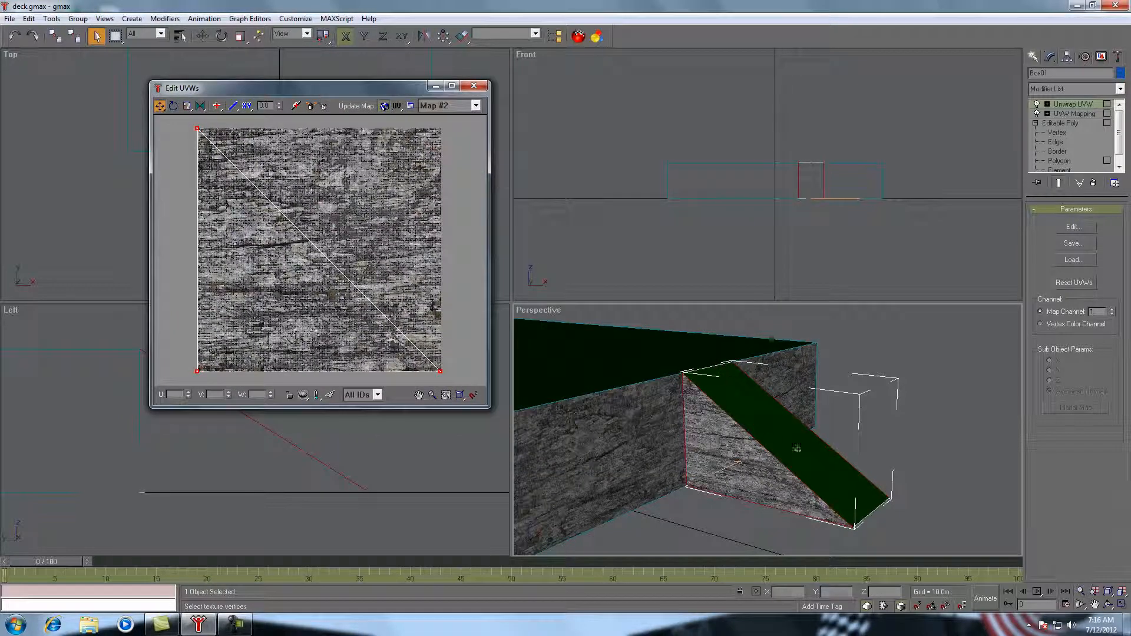
{"action": "left_click", "coordinate": [186, 106]}
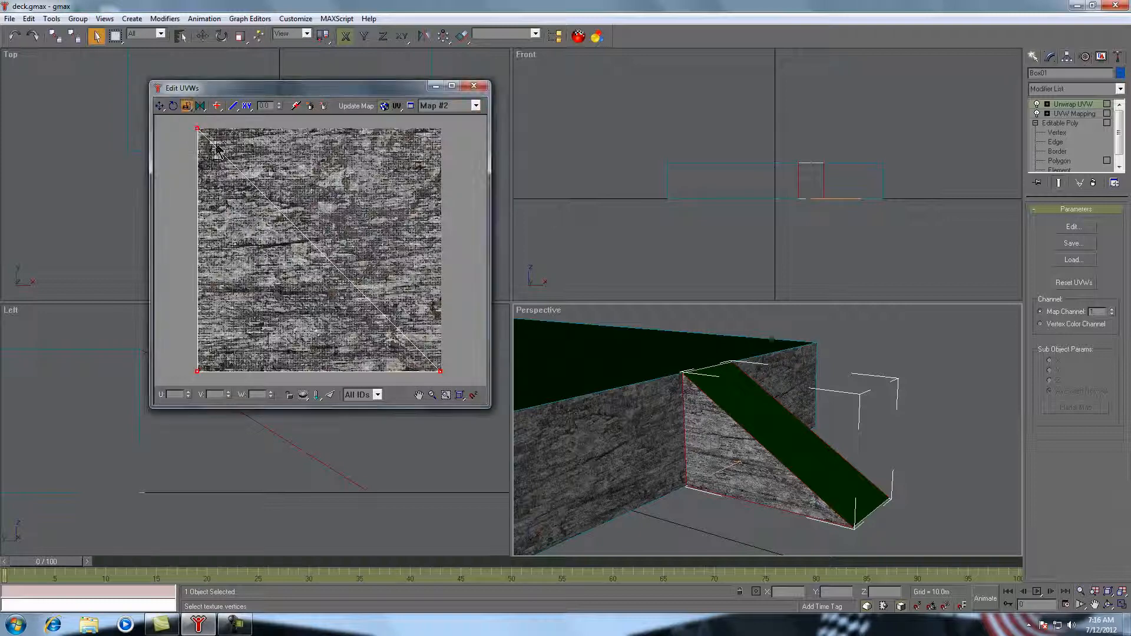
{"action": "left_click_drag", "start_coordinate": [438, 370], "coordinate": [396, 371]}
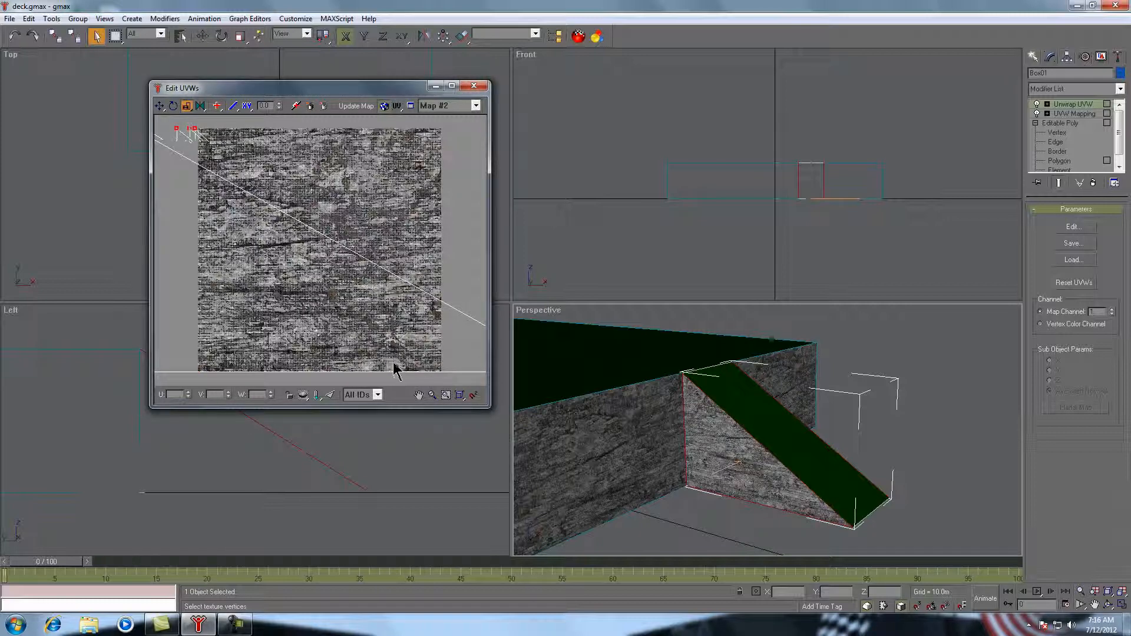
{"action": "left_click", "coordinate": [13, 38]}
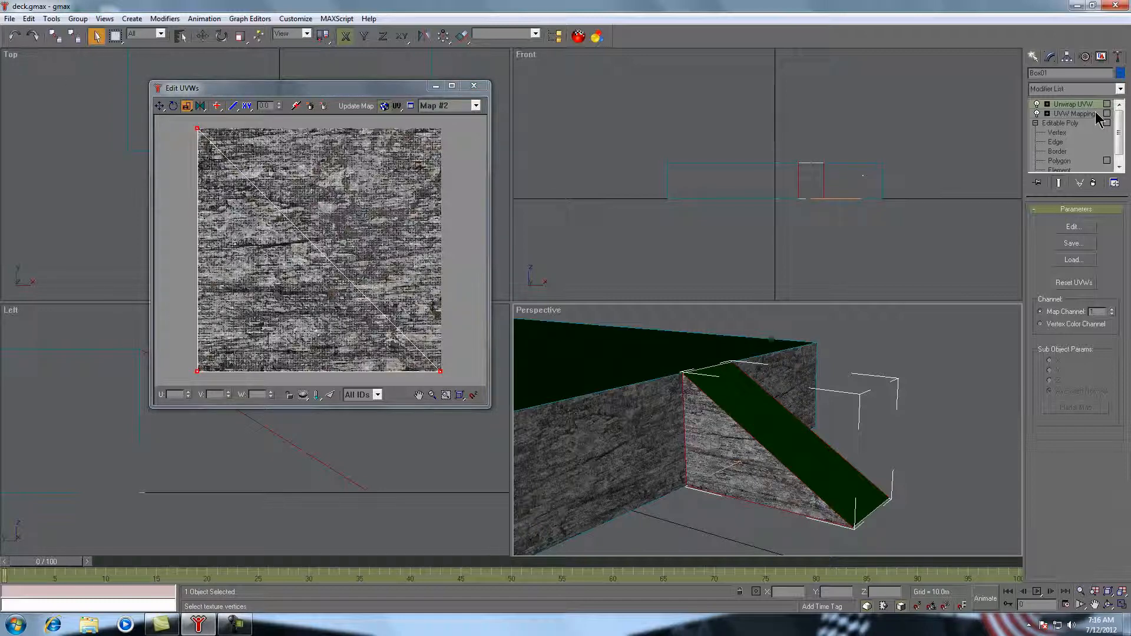
- Collapse the ramp's full modifier stack into an editable poly, holding the scene first
{"action": "right_click", "coordinate": [1071, 108]}
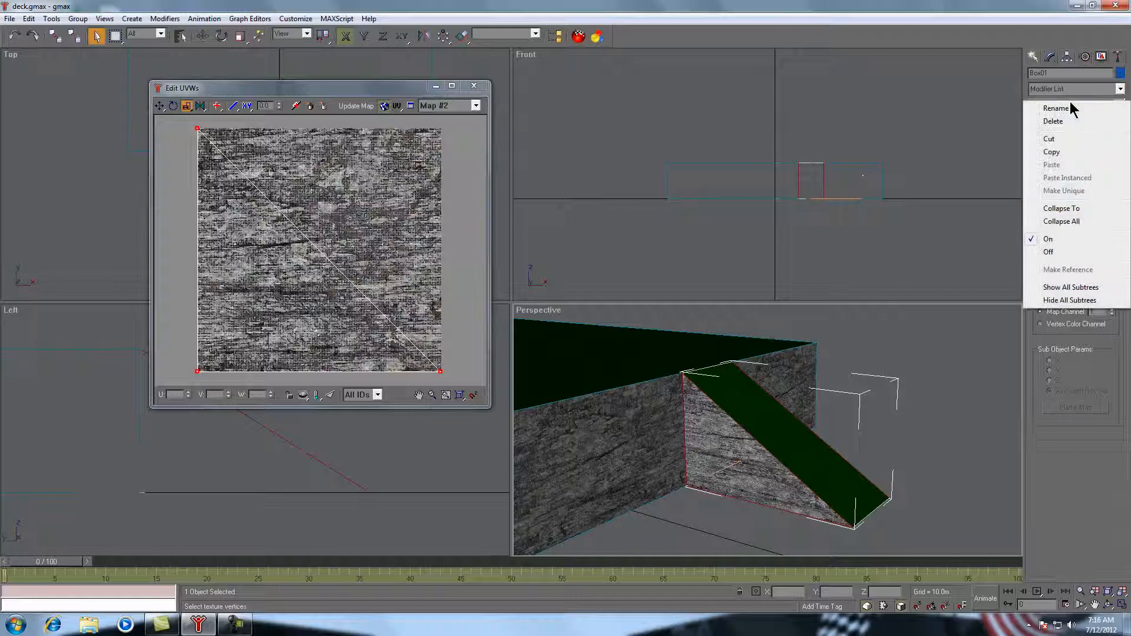
{"action": "left_click", "coordinate": [1062, 222]}
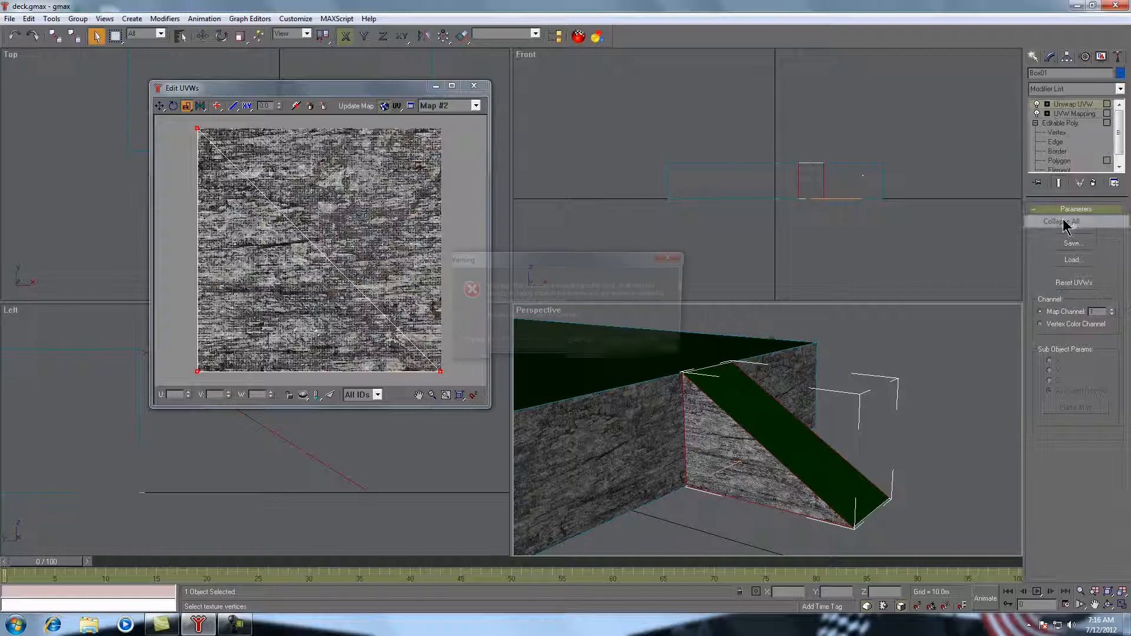
{"action": "left_click", "coordinate": [577, 343]}
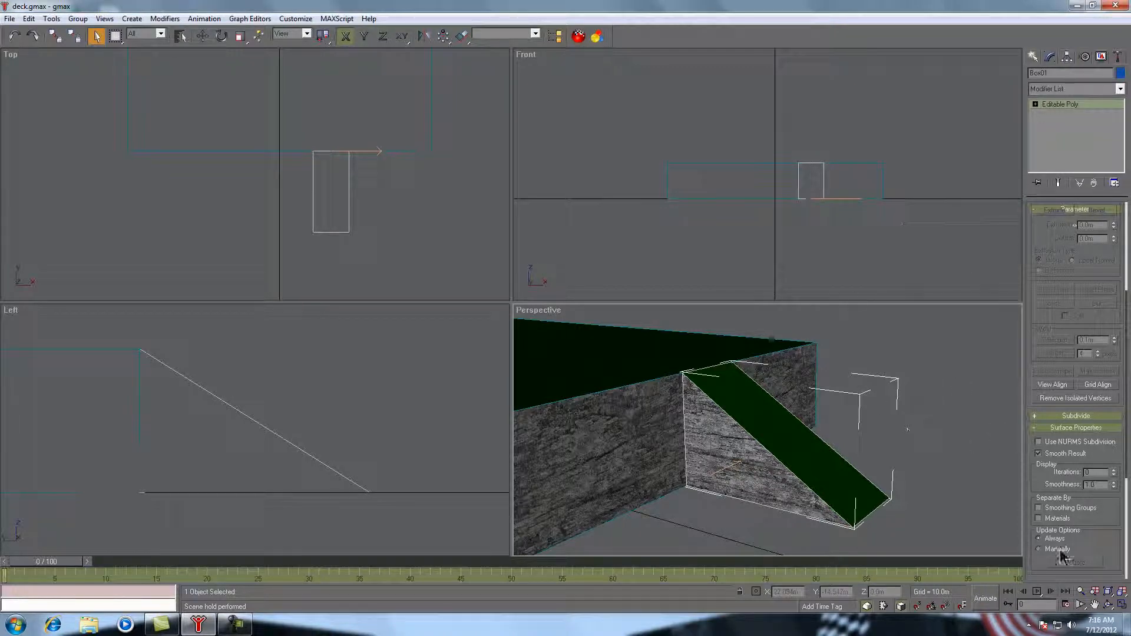
- Check the texture on the ramp's opposite side and select the textured deck mesh
{"action": "left_click", "coordinate": [1108, 605]}
{"action": "left_click_drag", "start_coordinate": [774, 428], "coordinate": [744, 442]}
{"action": "right_click", "coordinate": [302, 116]}
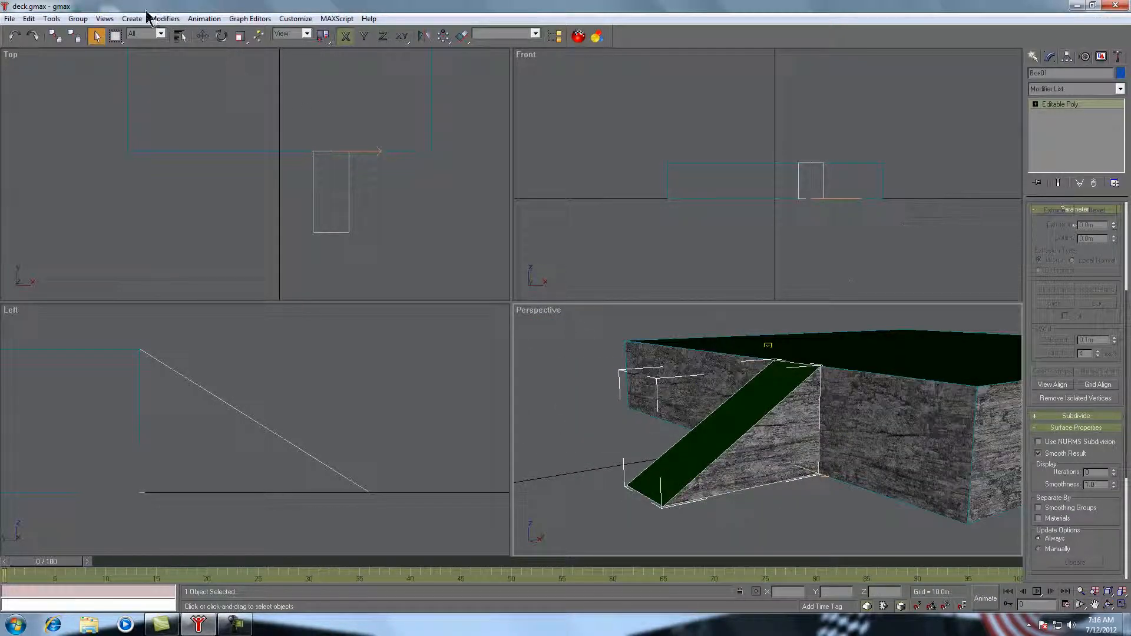
{"action": "left_click", "coordinate": [884, 392]}
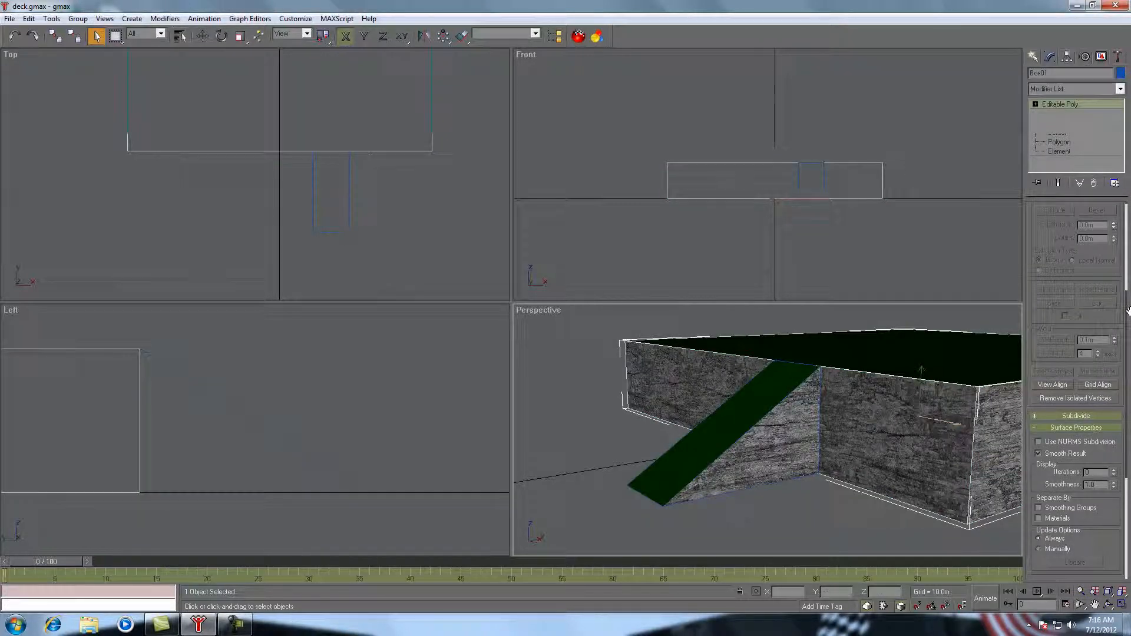
{"action": "scroll", "coordinate": [1127, 425], "scroll_direction": "up", "scroll_amount": 5}
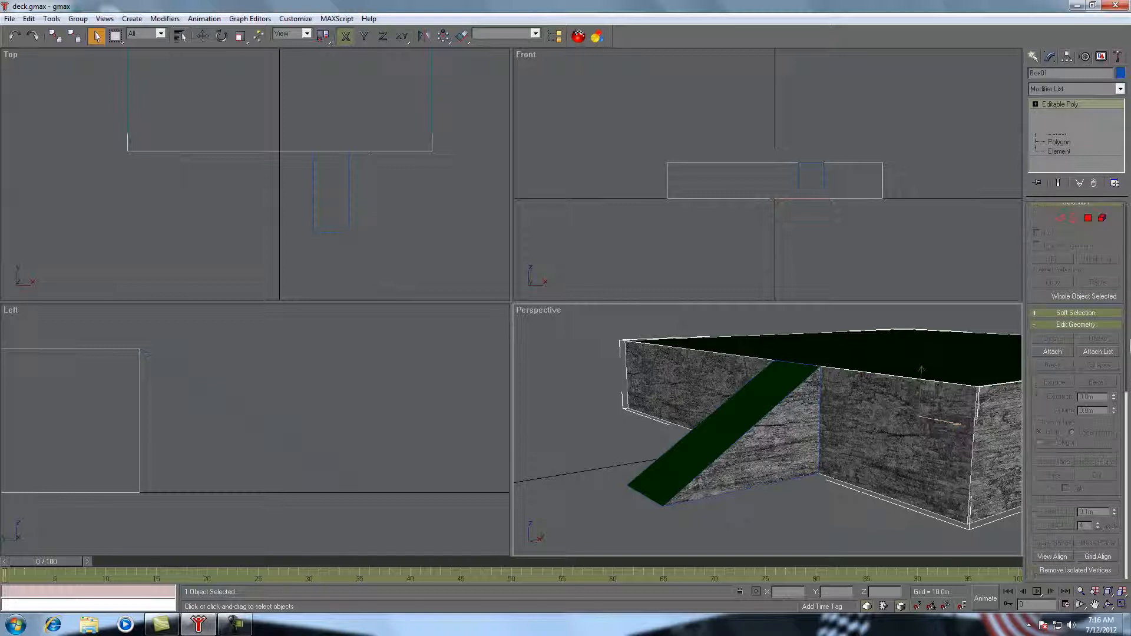
- Try attaching the ramp to the deck by picking it in the perspective view, and undo the attachment
{"action": "left_click", "coordinate": [1053, 352]}
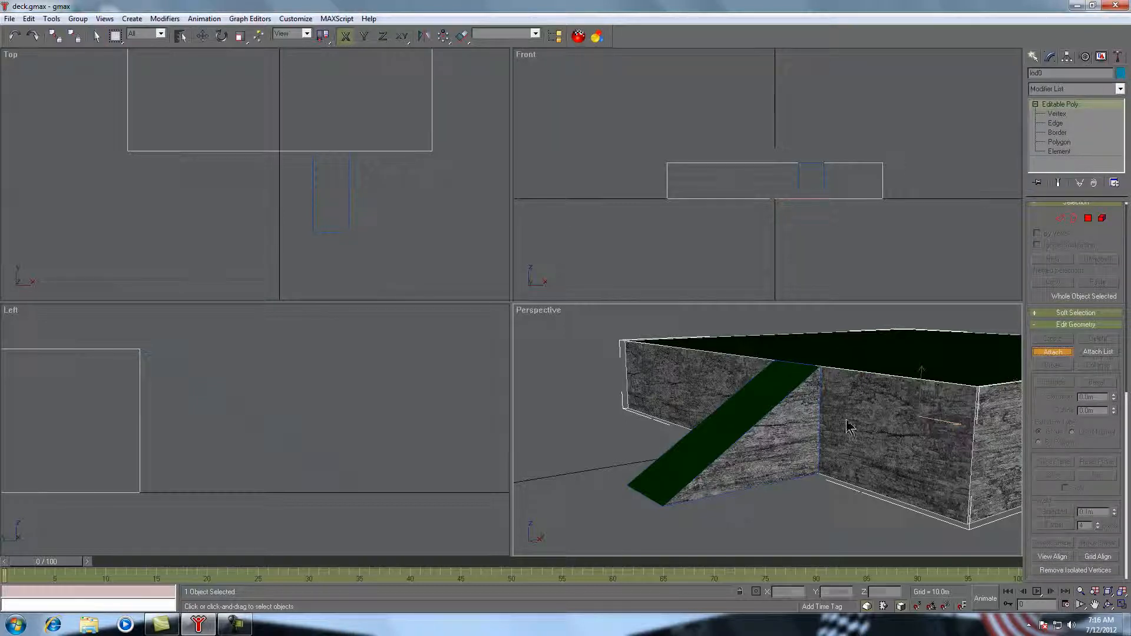
{"action": "left_click", "coordinate": [748, 435]}
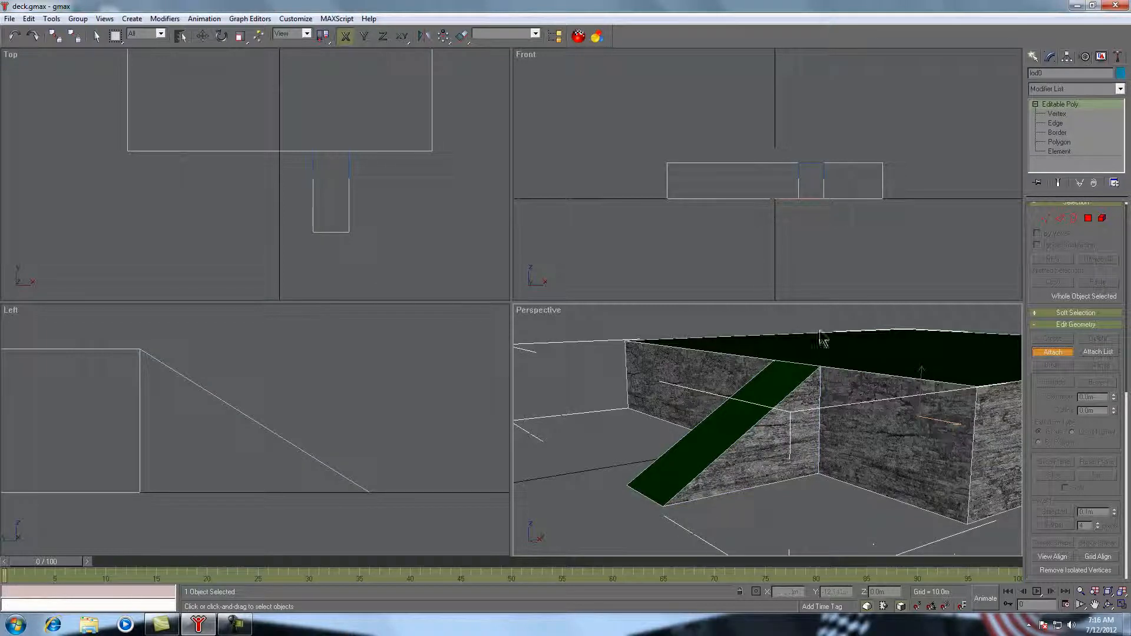
{"action": "left_click", "coordinate": [15, 39]}
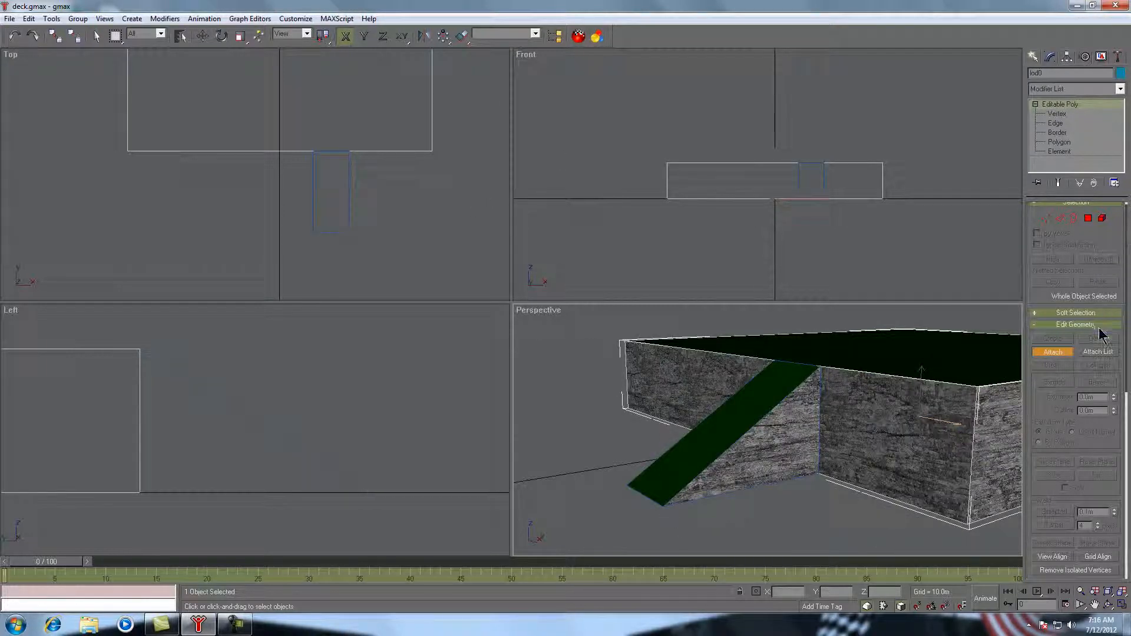
{"action": "left_click", "coordinate": [1060, 353]}
- Attach Box01 to the lod0 deck mesh from the attach list and return to plain object selection
{"action": "left_click", "coordinate": [1100, 352]}
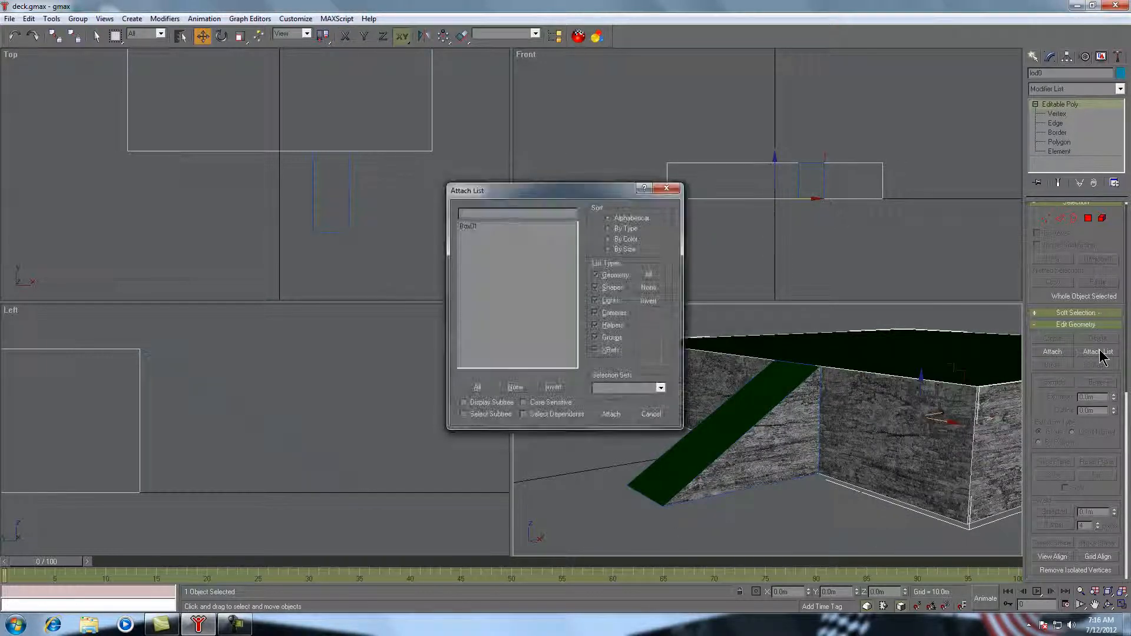
{"action": "left_click", "coordinate": [469, 226]}
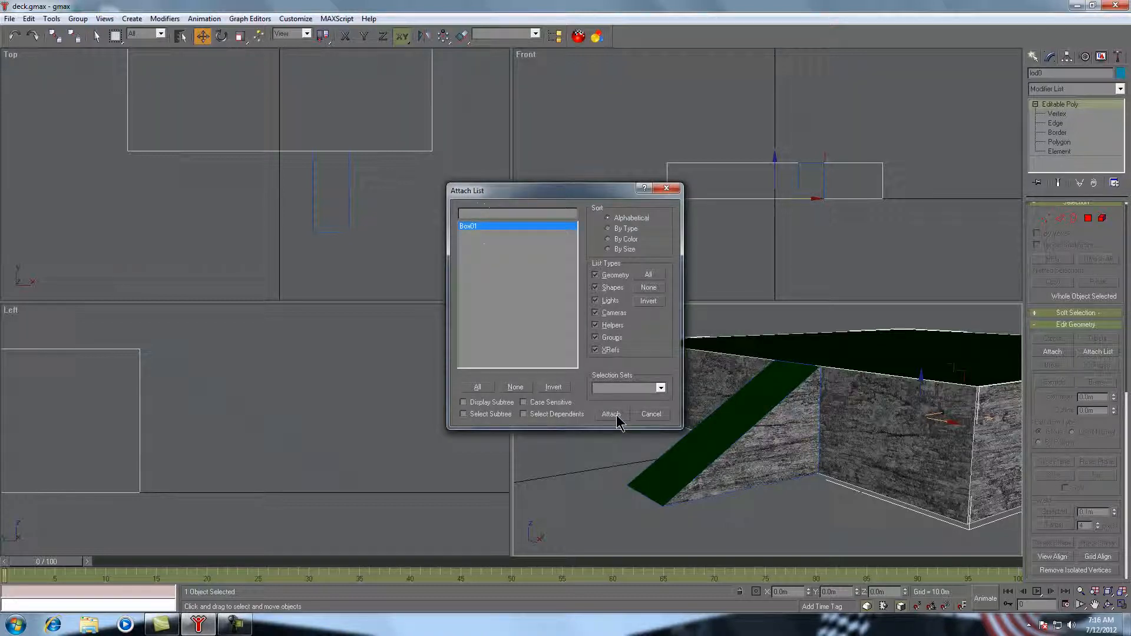
{"action": "left_click", "coordinate": [611, 415]}
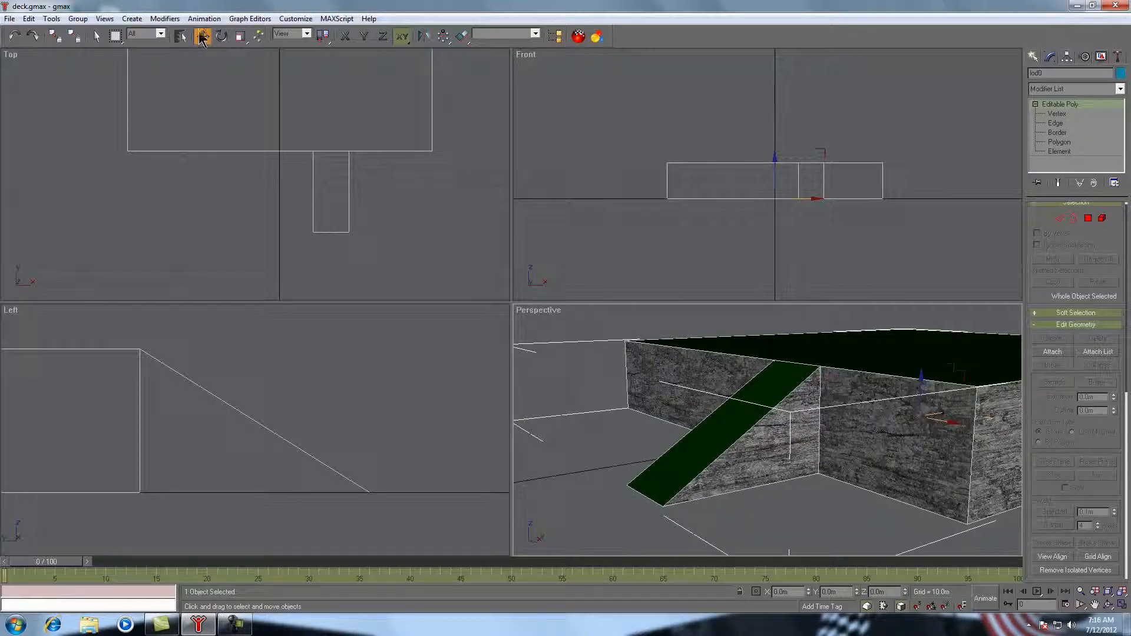
{"action": "left_click", "coordinate": [203, 36]}
{"action": "left_click", "coordinate": [96, 36]}
- Unhide all hidden objects in the scene
{"action": "left_click", "coordinate": [1109, 605]}
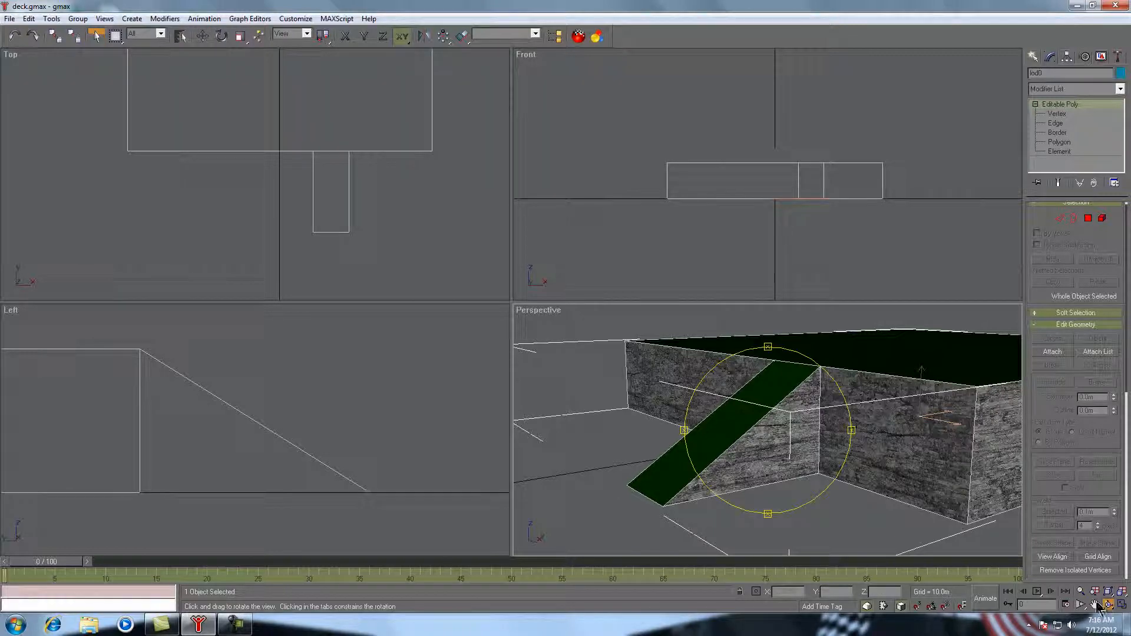
{"action": "left_click_drag", "start_coordinate": [732, 439], "coordinate": [770, 391]}
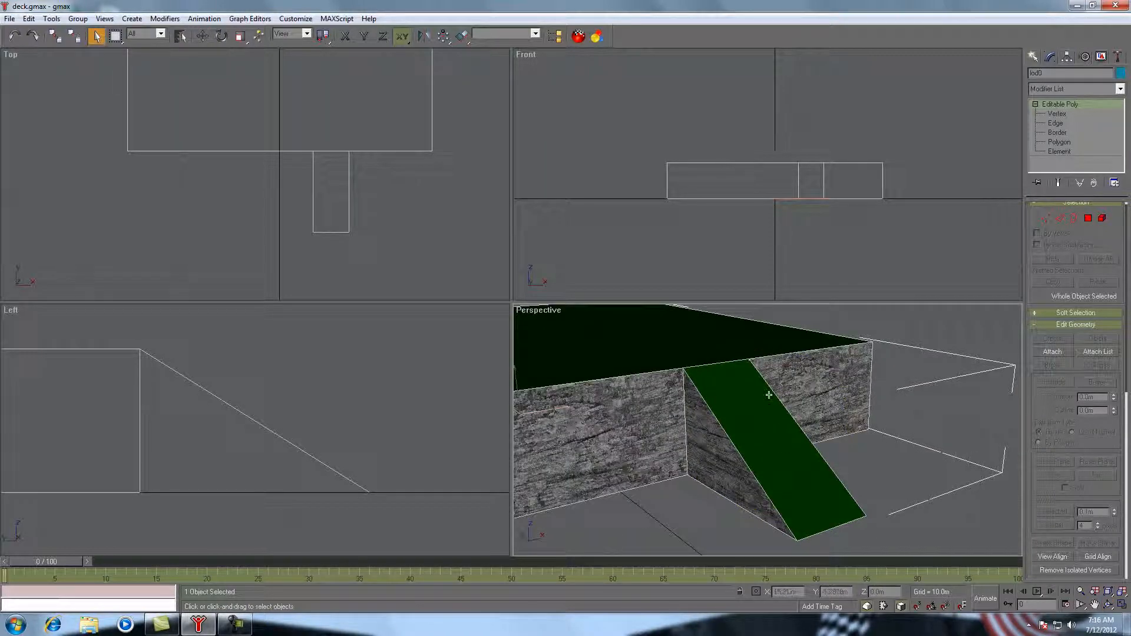
{"action": "right_click", "coordinate": [770, 401]}
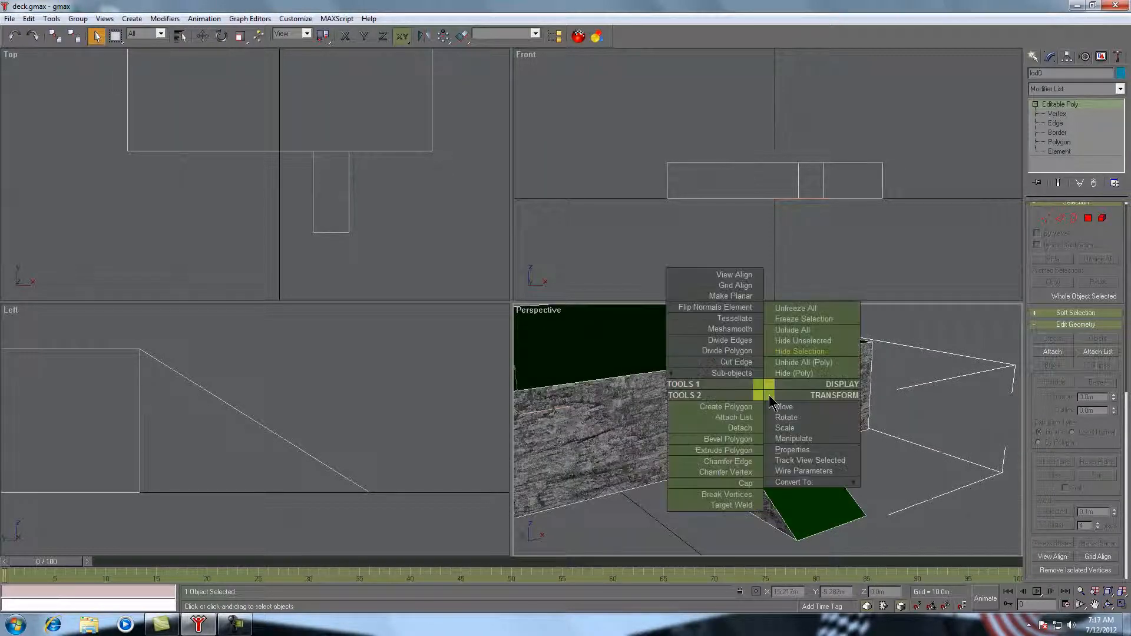
{"action": "left_click", "coordinate": [797, 330]}
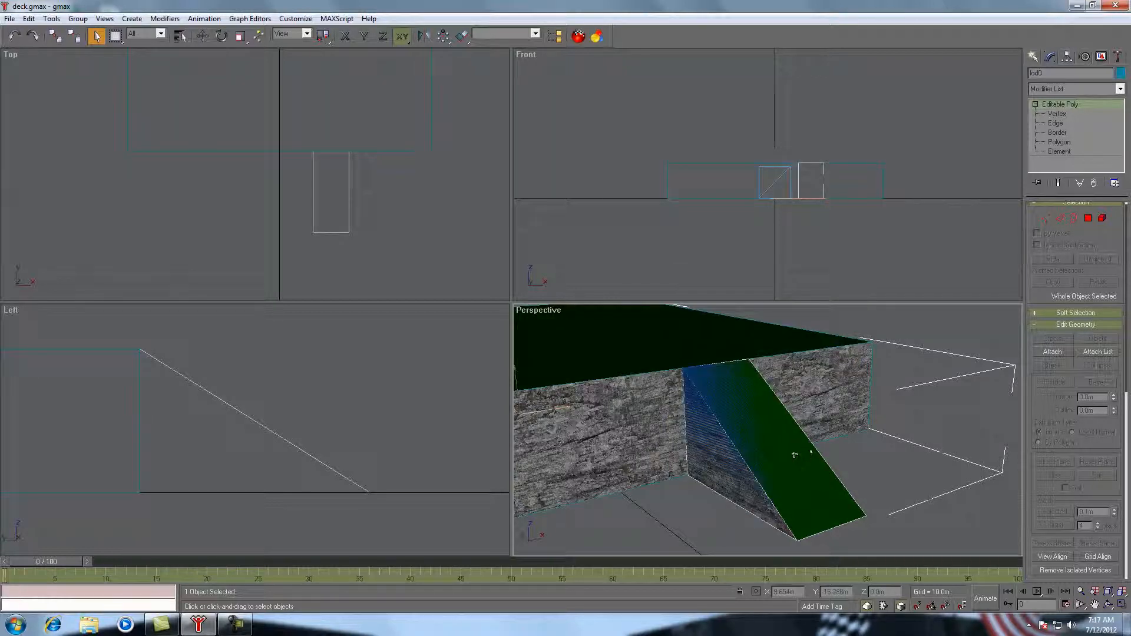
{"action": "right_click", "coordinate": [754, 415]}
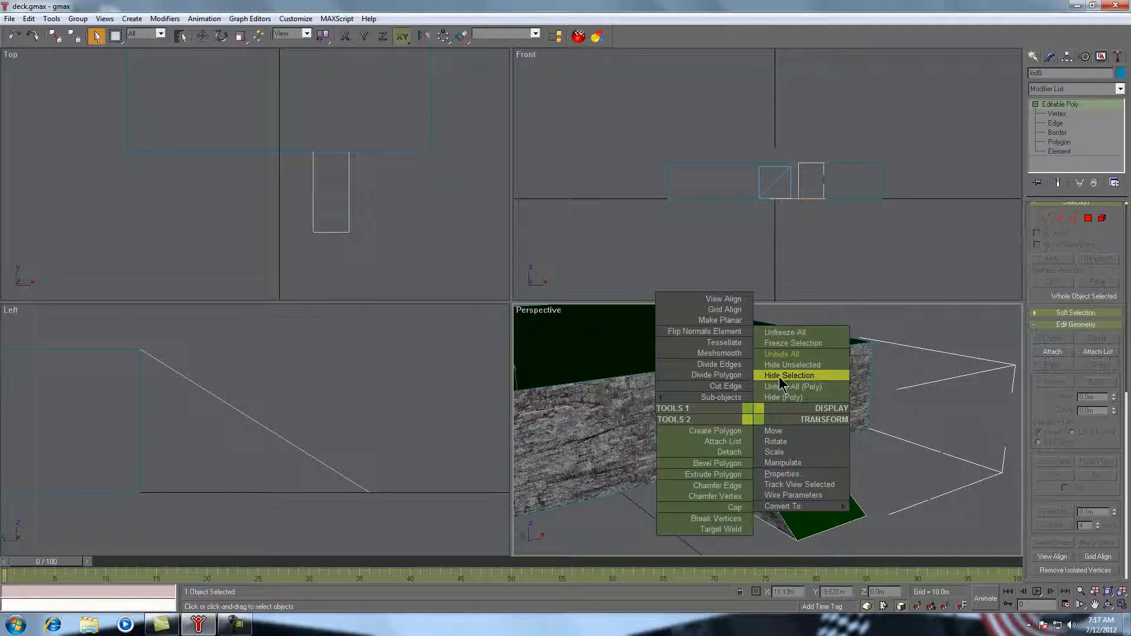
{"action": "left_click", "coordinate": [784, 376]}
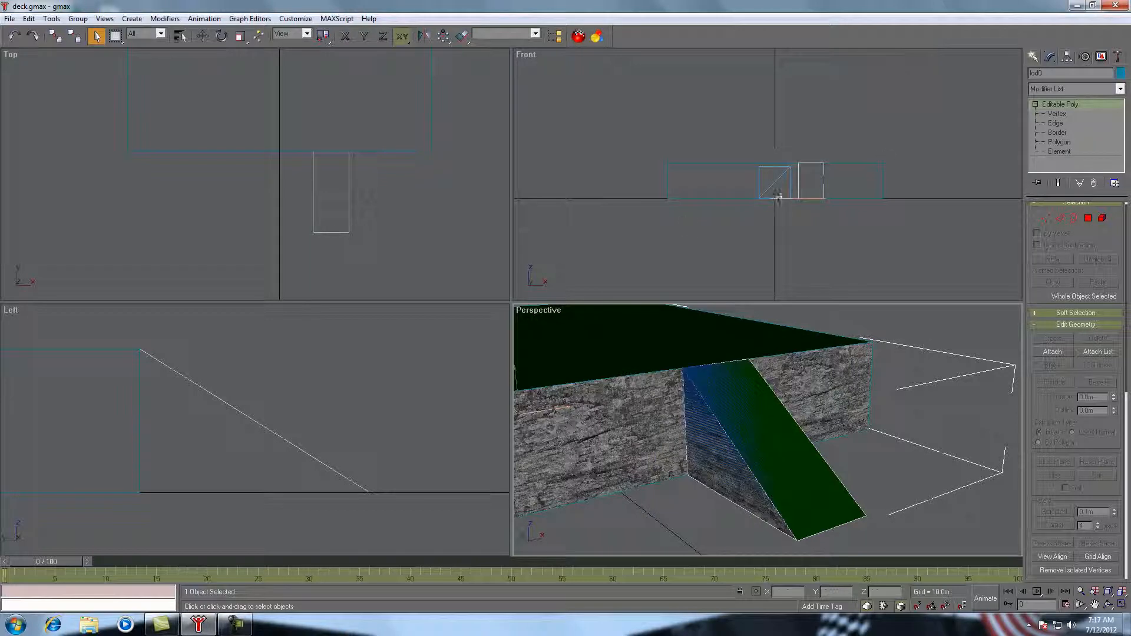
- Select the lod01 and lod02 objects by name and delete them
{"action": "left_click", "coordinate": [179, 36]}
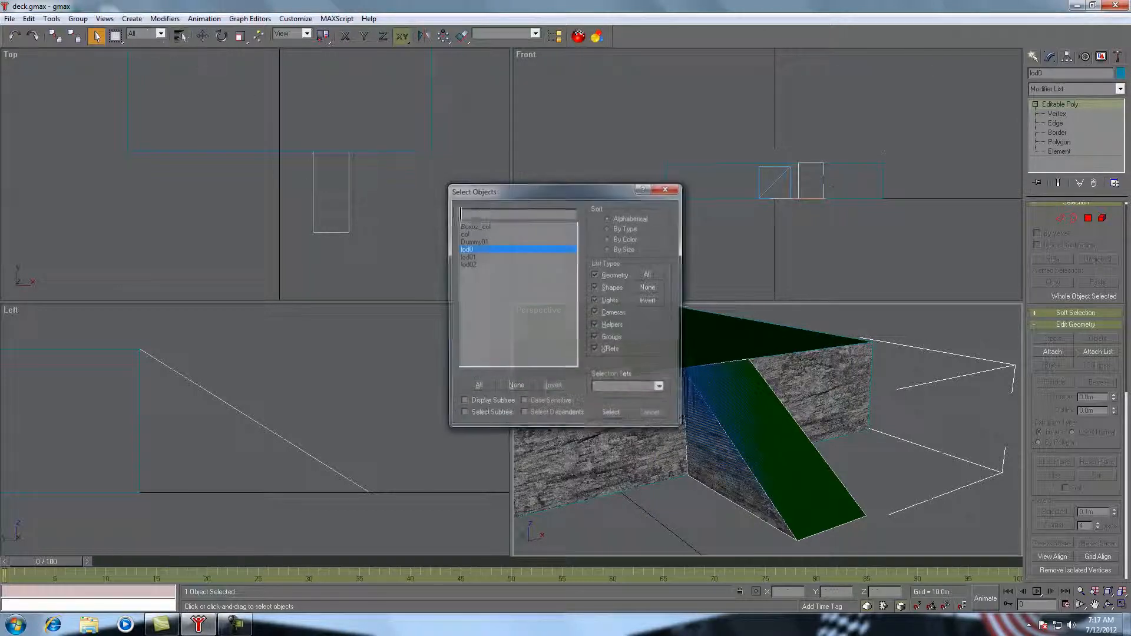
{"action": "left_click", "coordinate": [476, 258]}
{"action": "left_click", "coordinate": [480, 265], "text": "ctrl"}
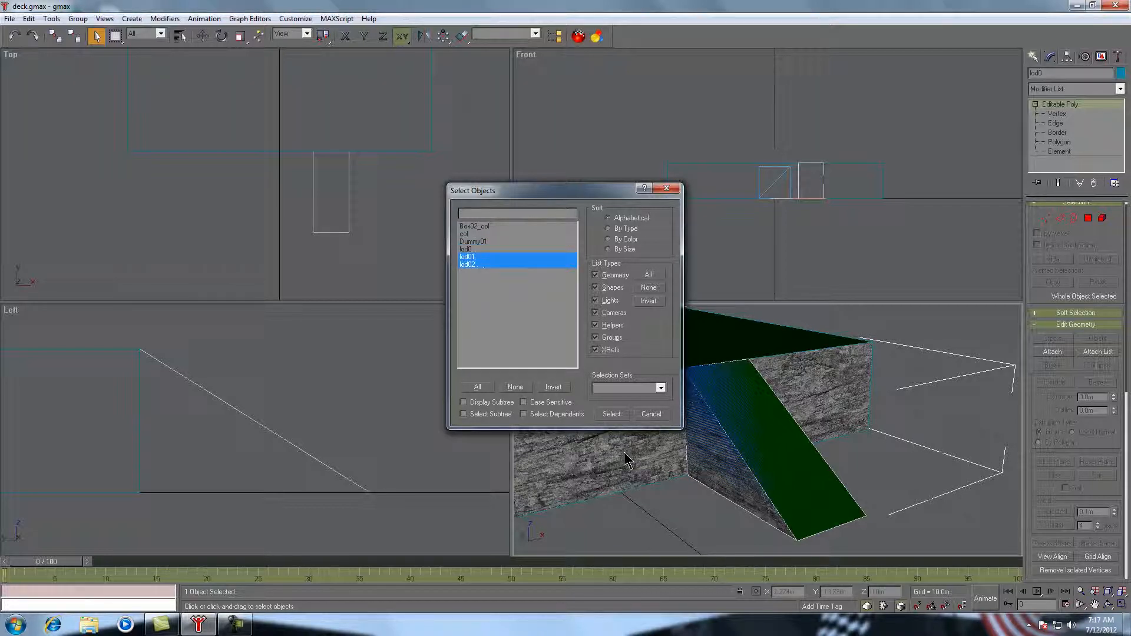
{"action": "left_click", "coordinate": [612, 414]}
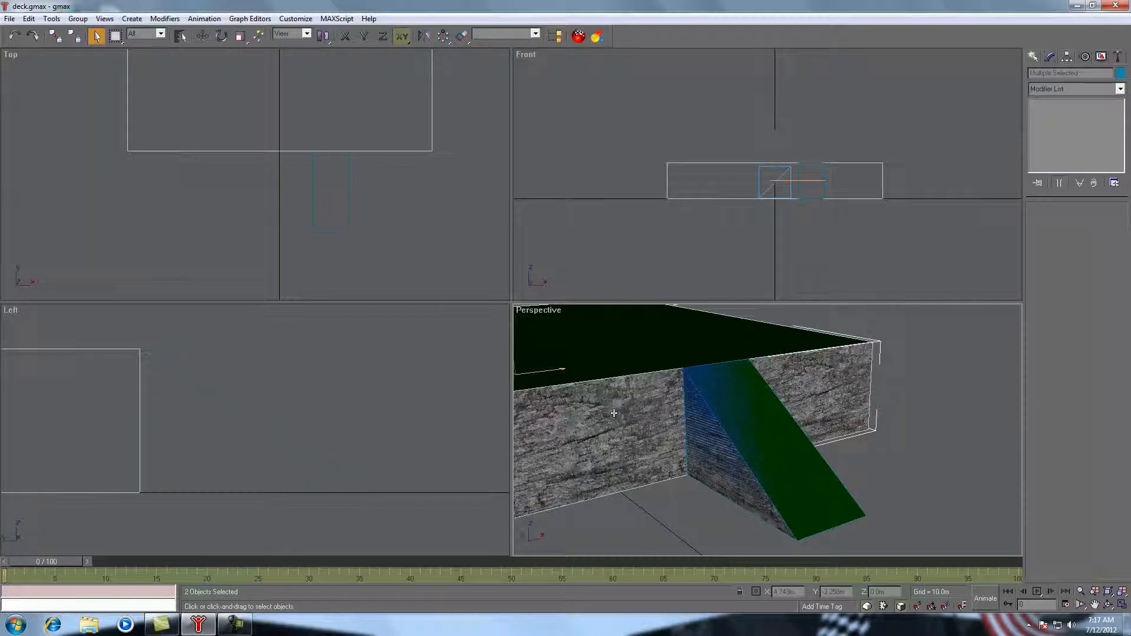
{"action": "key", "text": "Delete"}
- Select Box02_col and col by name, hide all unselected objects, and clear the selection
{"action": "key", "text": "h"}
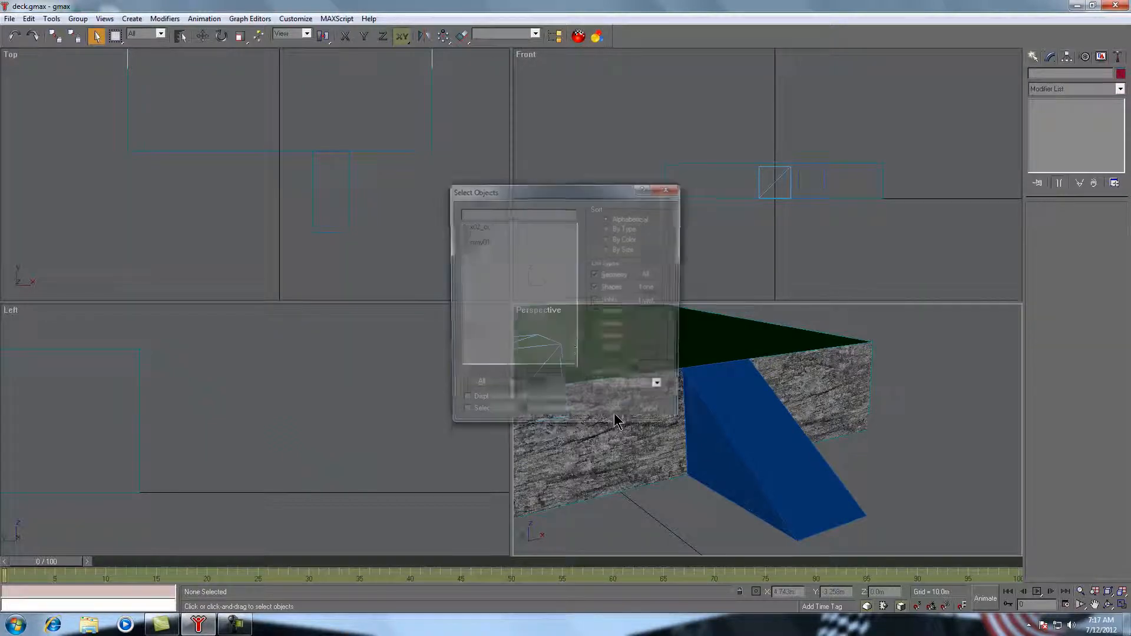
{"action": "left_click", "coordinate": [476, 227]}
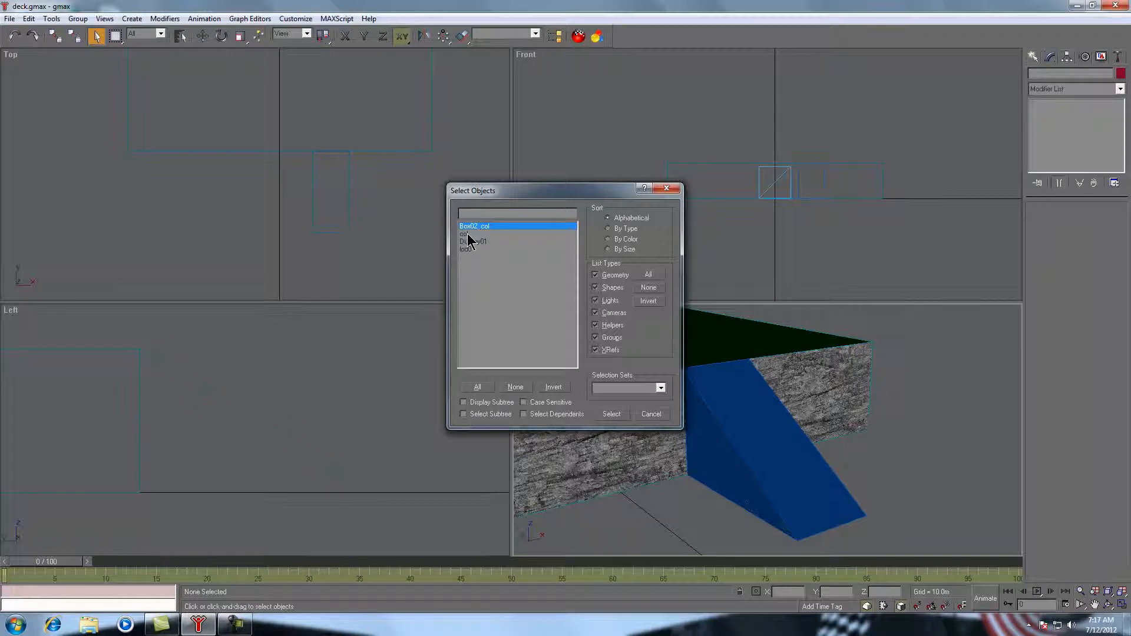
{"action": "left_click", "coordinate": [468, 235], "text": "ctrl"}
{"action": "left_click", "coordinate": [612, 414]}
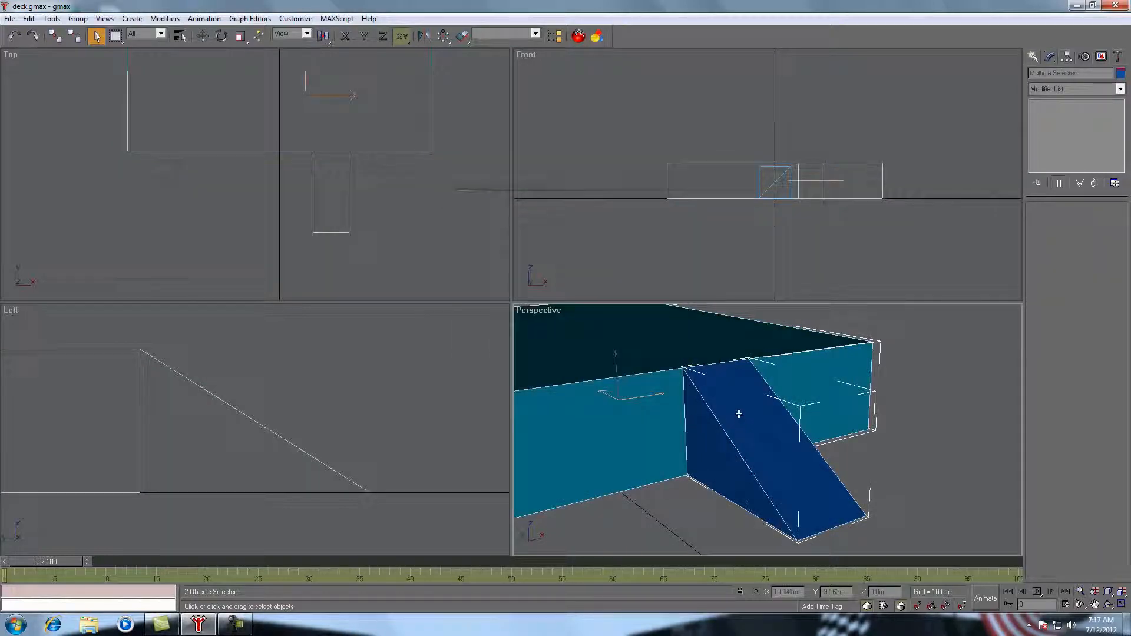
{"action": "right_click", "coordinate": [739, 415]}
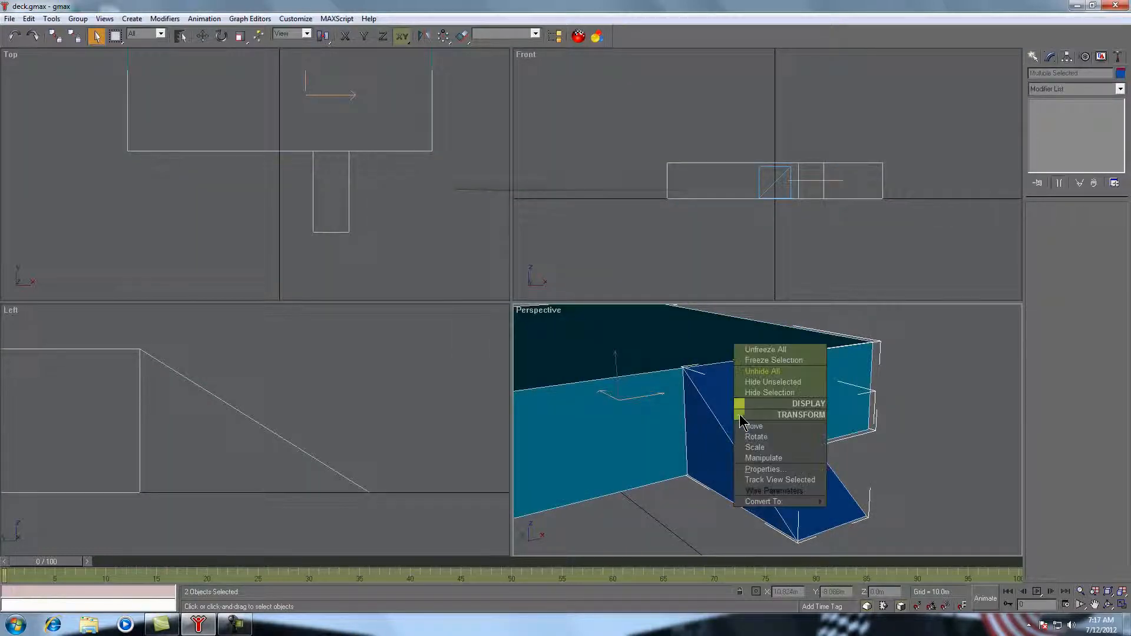
{"action": "left_click", "coordinate": [768, 380]}
{"action": "left_click", "coordinate": [892, 382]}
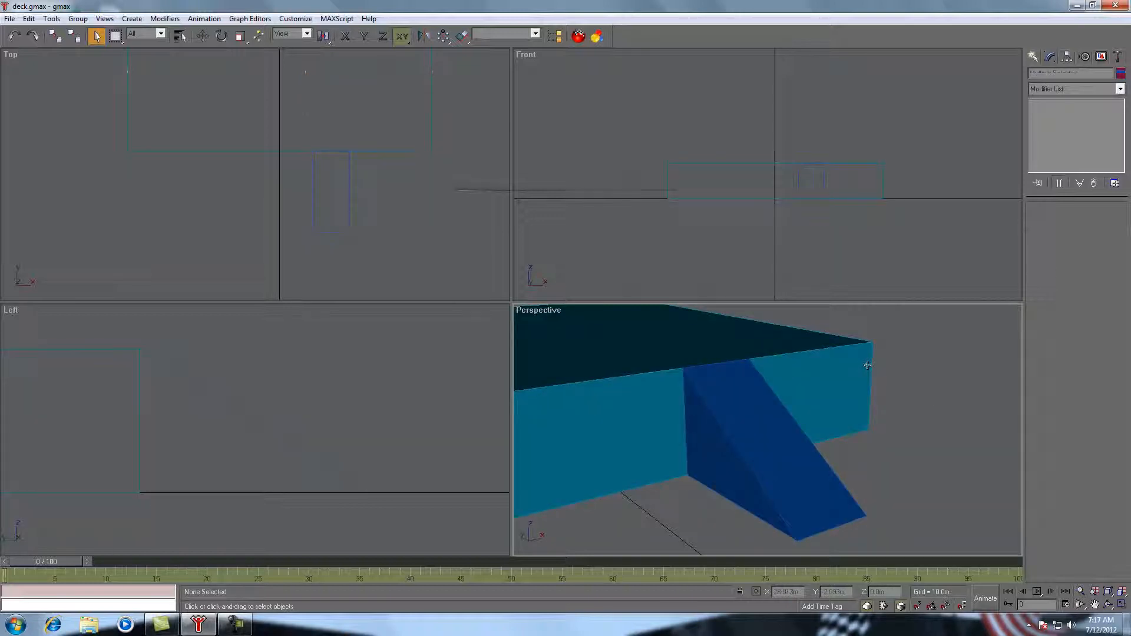
- Attach the ramp's collision copy to the col deck mesh and return to plain object selection
{"action": "left_click", "coordinate": [868, 366]}
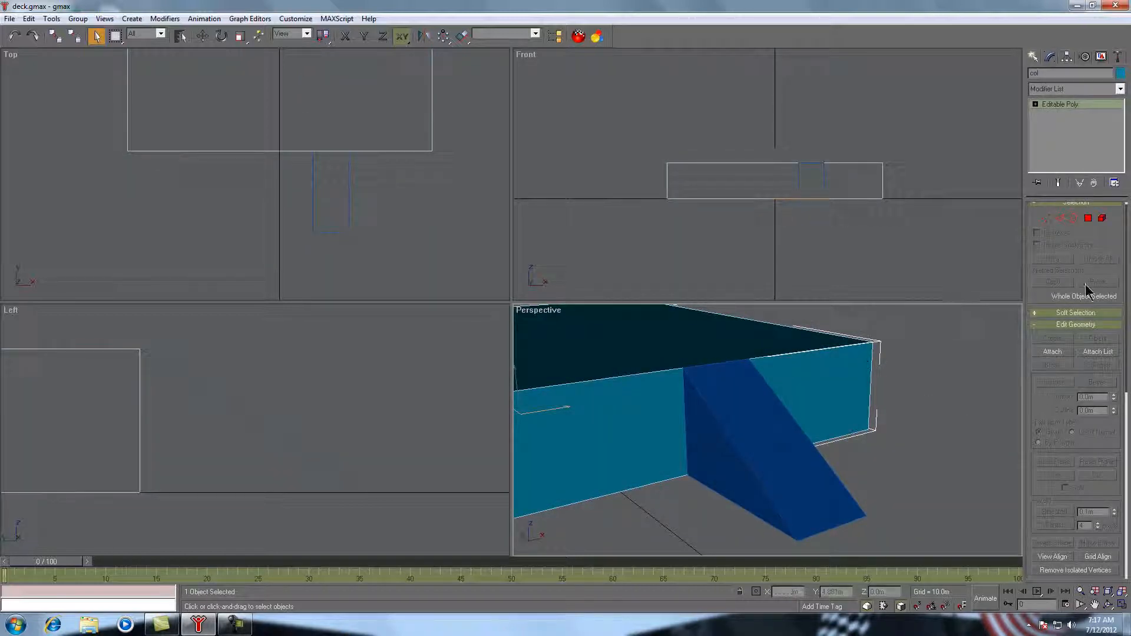
{"action": "left_click", "coordinate": [1054, 355]}
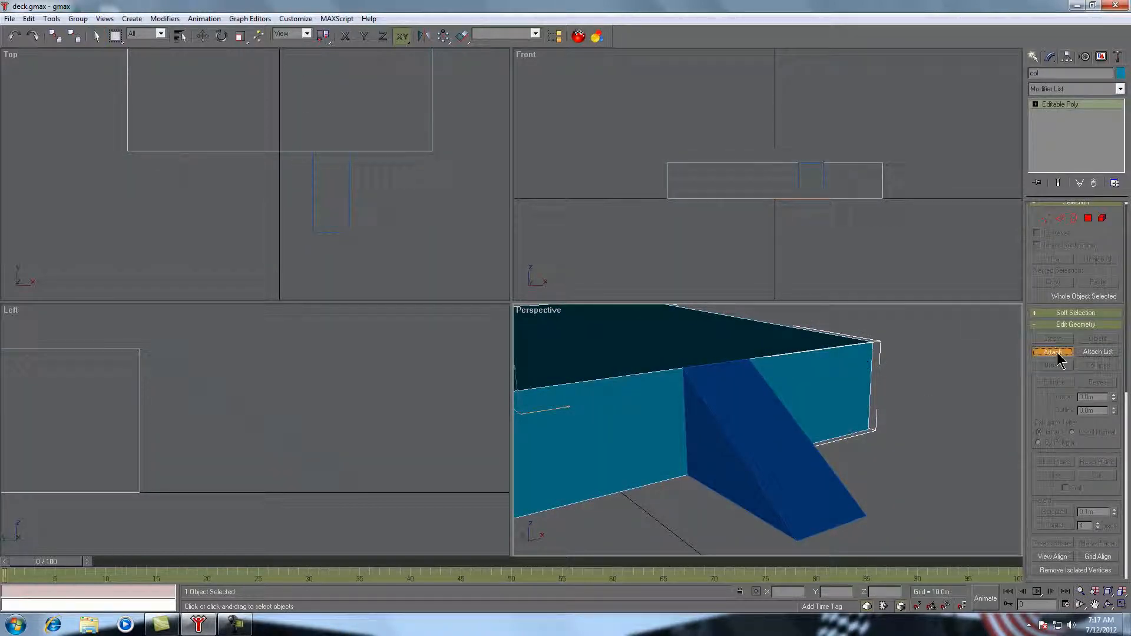
{"action": "left_click", "coordinate": [782, 488]}
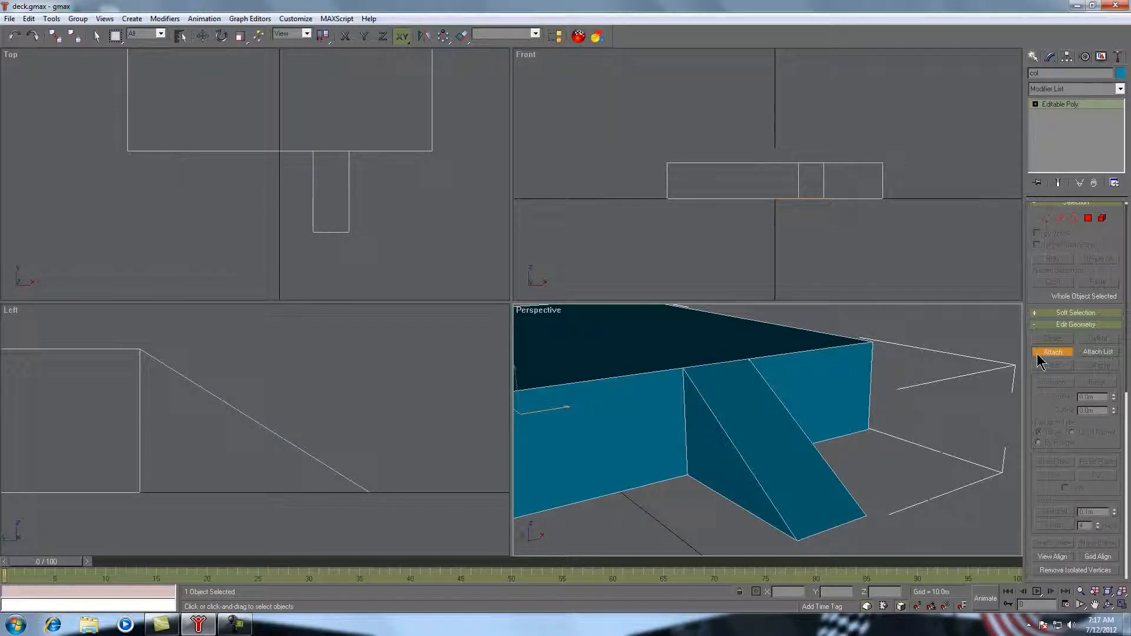
{"action": "key", "text": "w"}
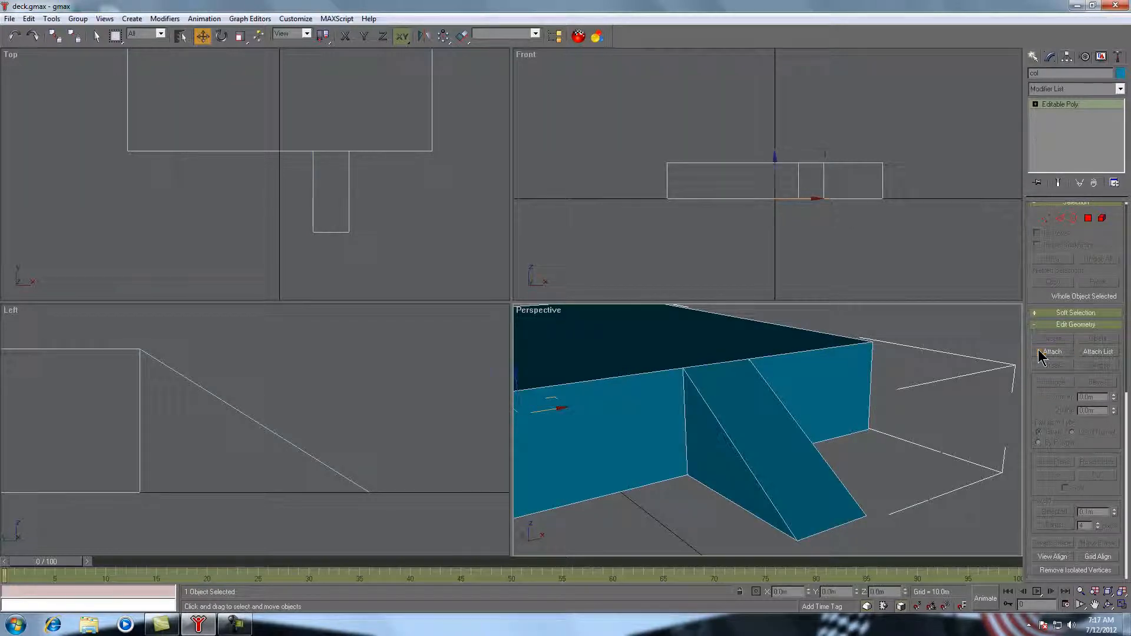
{"action": "left_click", "coordinate": [96, 36]}
- Unhide all objects and check the scene's object list for Dummy01 without changing the selection
{"action": "right_click", "coordinate": [693, 394]}
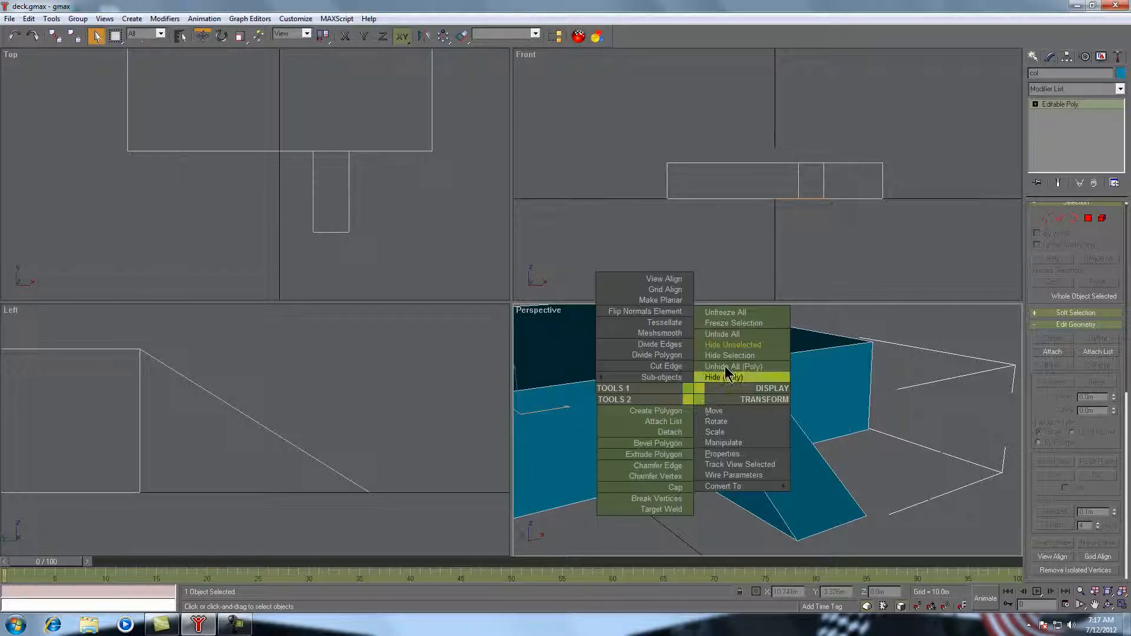
{"action": "left_click", "coordinate": [734, 346]}
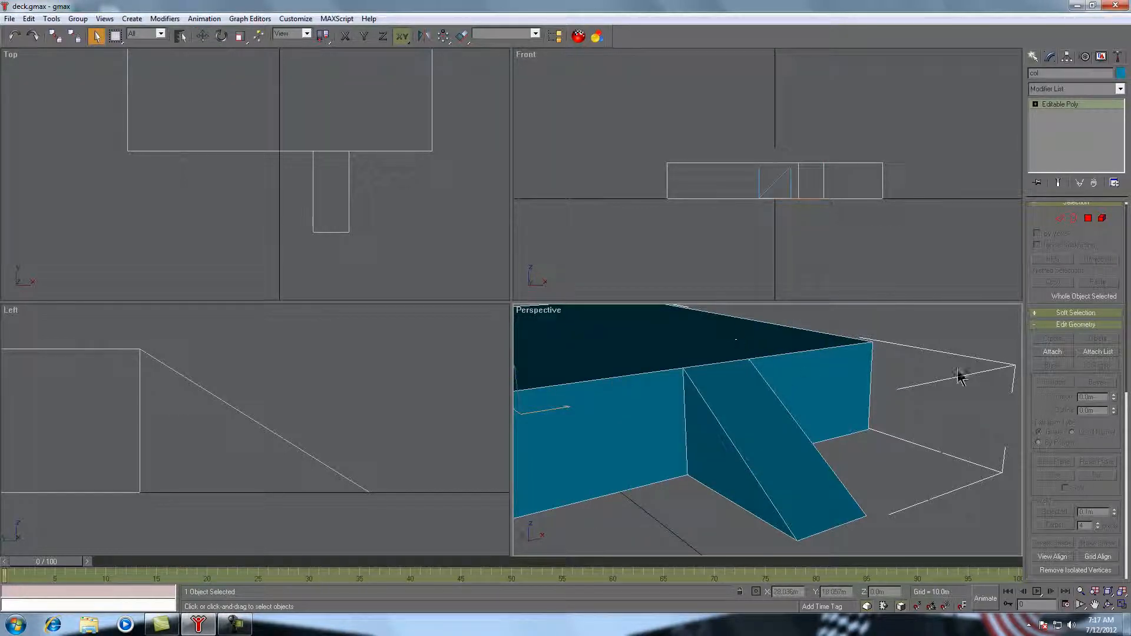
{"action": "key", "text": "h"}
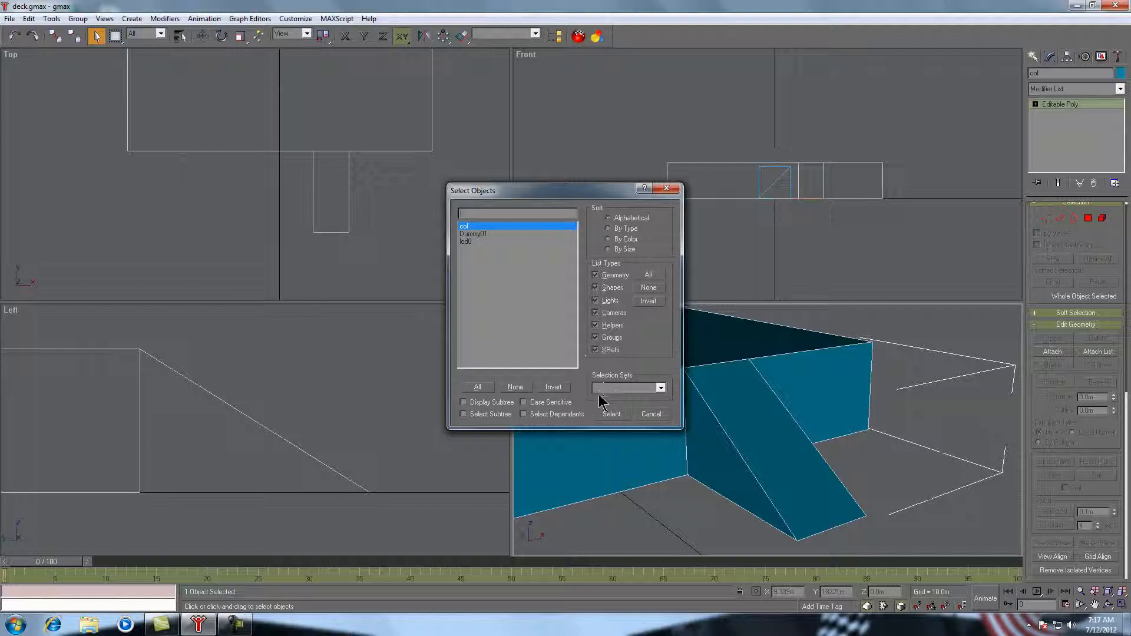
{"action": "left_click", "coordinate": [479, 234]}
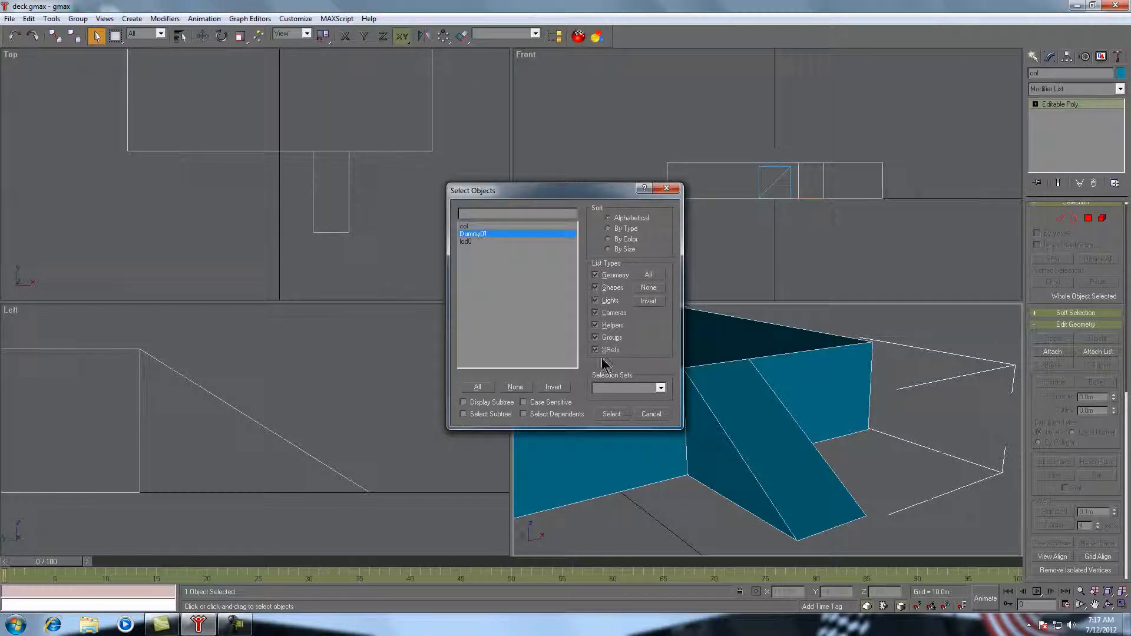
{"action": "left_click", "coordinate": [652, 415]}
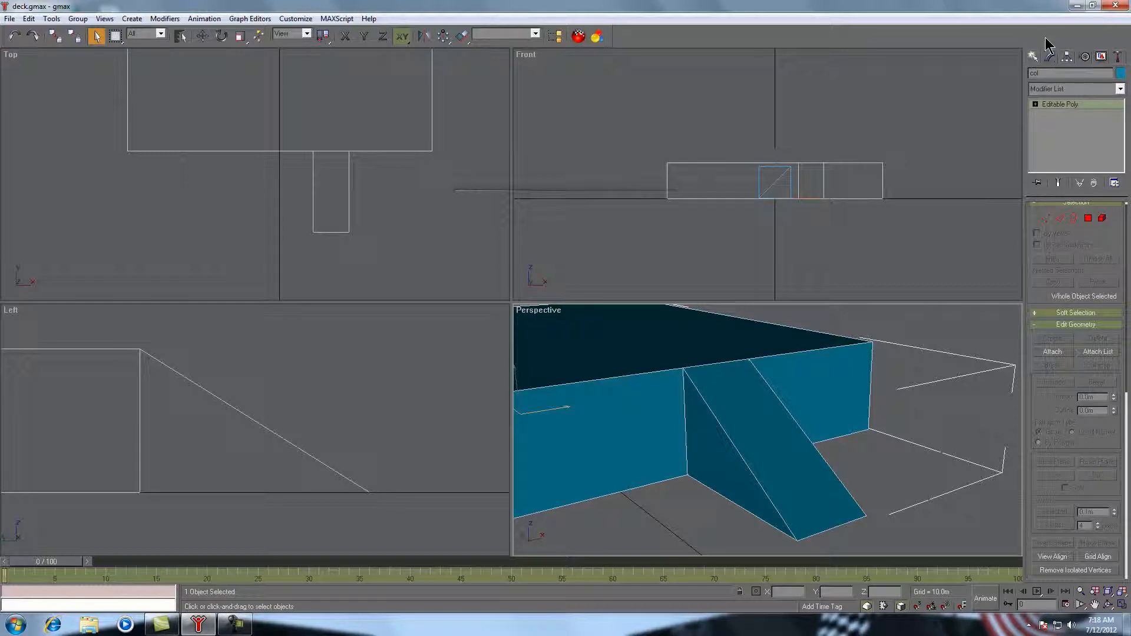
- Create a dummy helper near the centre of the deck in the Top view
{"action": "left_click", "coordinate": [1032, 58]}
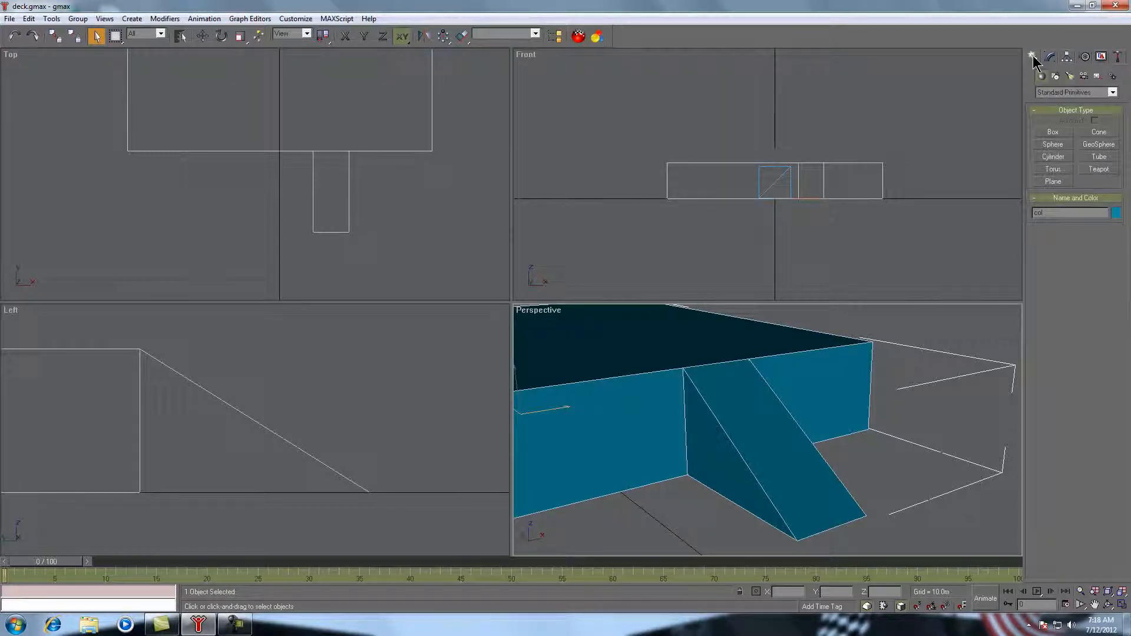
{"action": "left_click", "coordinate": [1098, 78]}
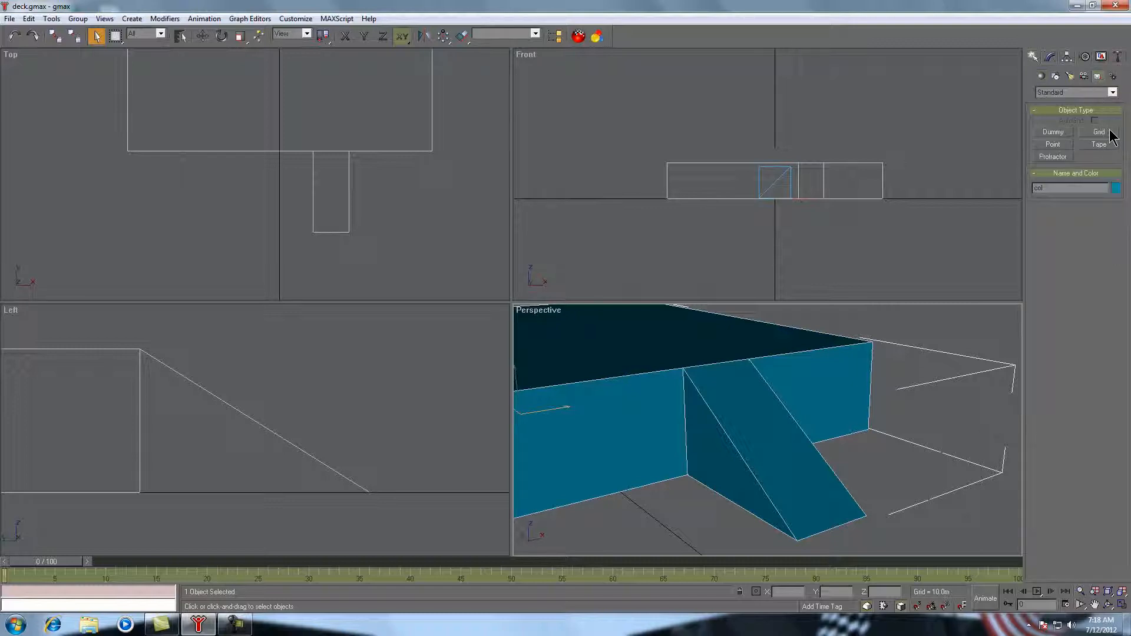
{"action": "left_click", "coordinate": [1057, 135]}
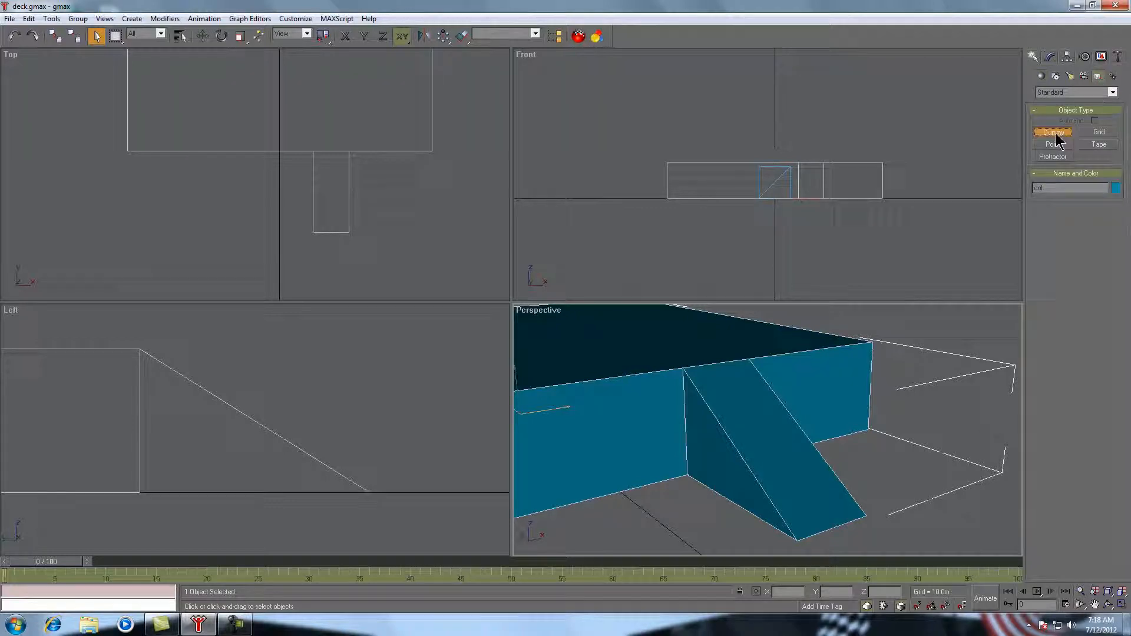
{"action": "left_click", "coordinate": [1095, 604]}
{"action": "left_click_drag", "start_coordinate": [358, 171], "coordinate": [329, 201]}
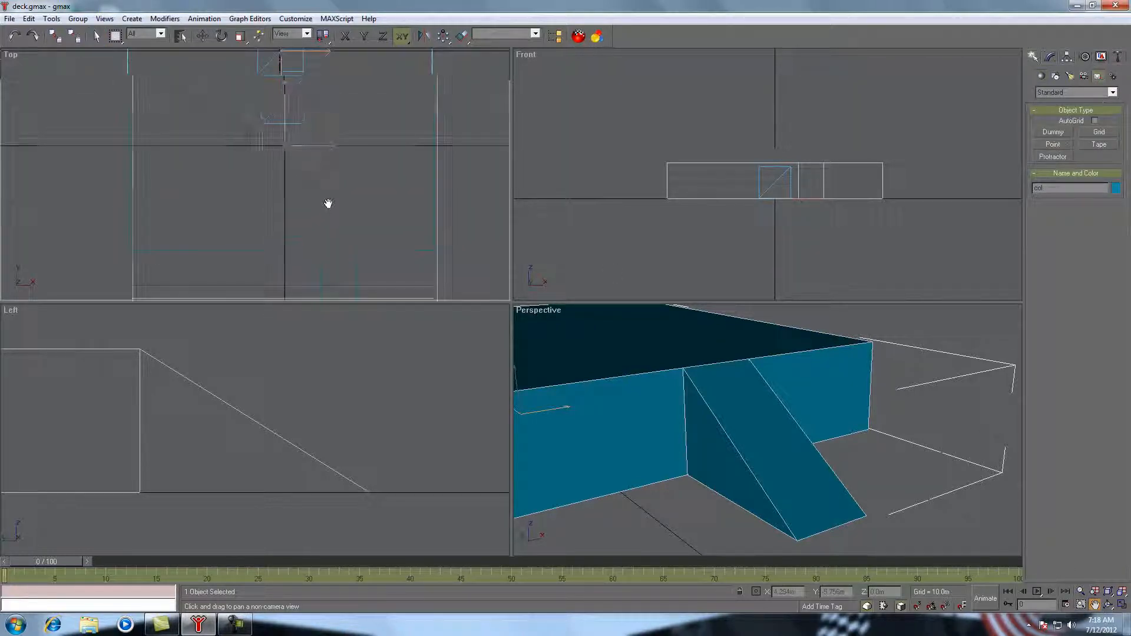
{"action": "left_click", "coordinate": [1053, 132]}
{"action": "left_click_drag", "start_coordinate": [284, 146], "coordinate": [262, 124]}
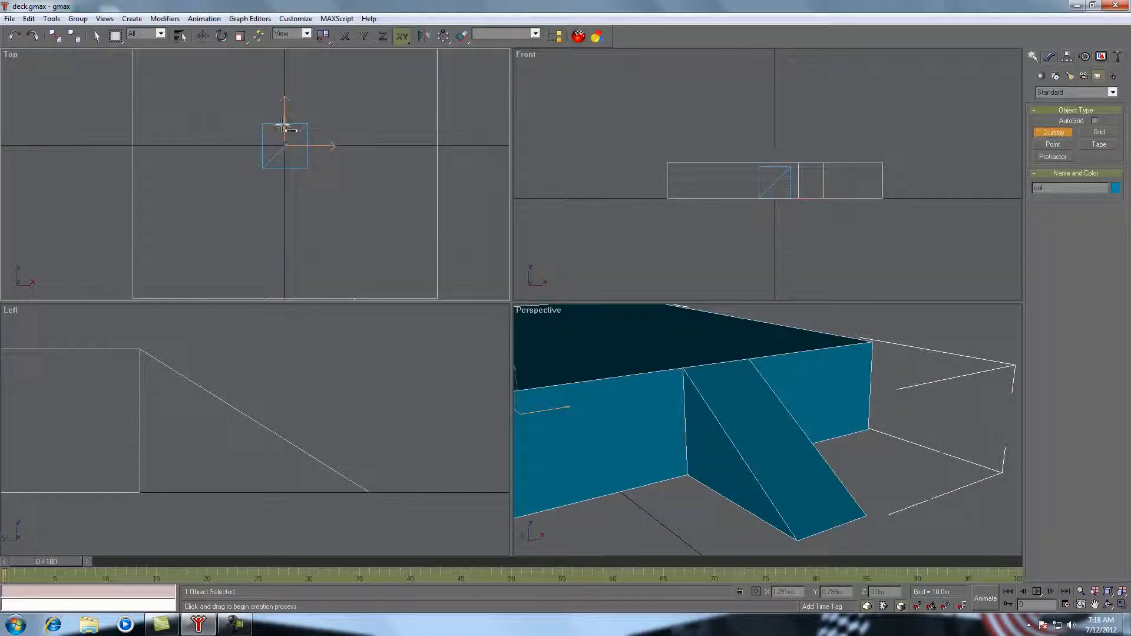
{"action": "left_click", "coordinate": [1095, 604]}
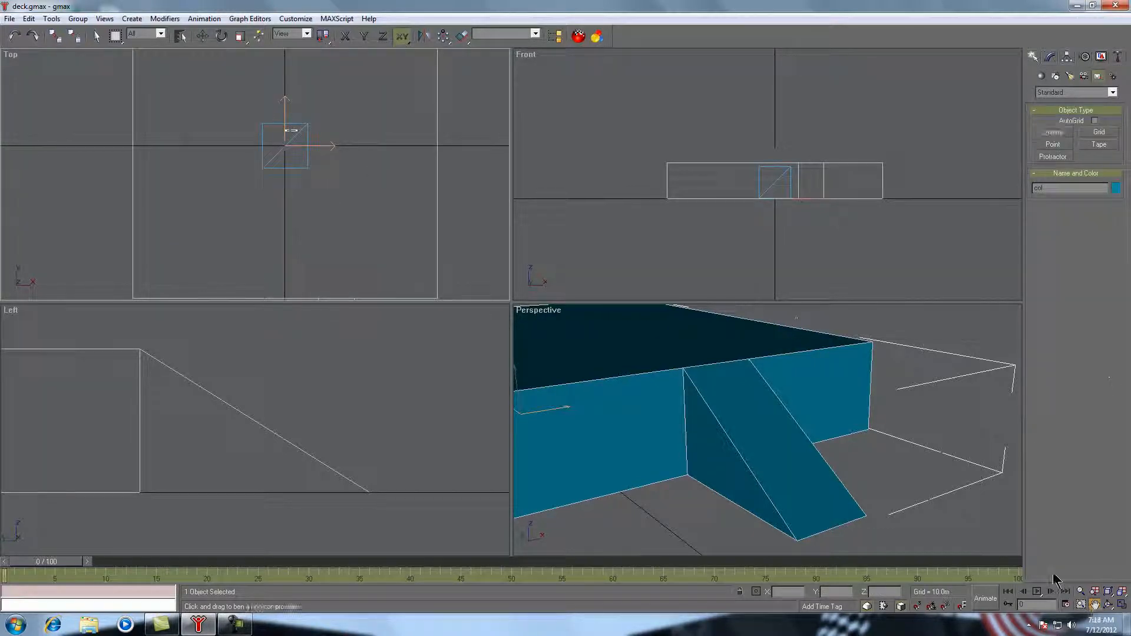
{"action": "left_click_drag", "start_coordinate": [168, 452], "coordinate": [293, 425]}
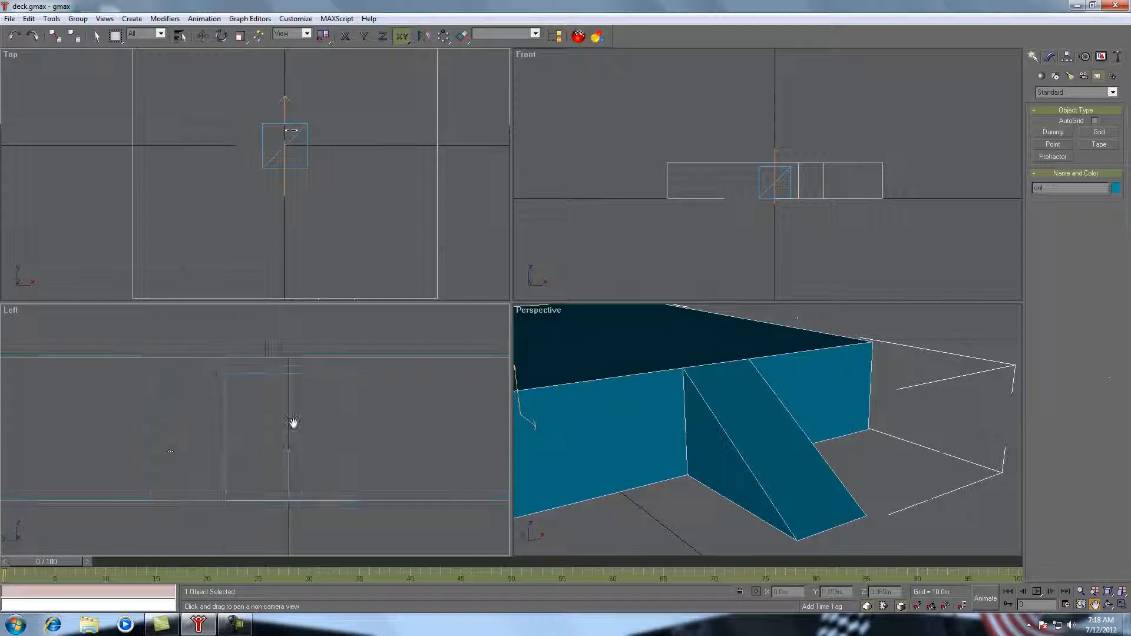
{"action": "left_click_drag", "start_coordinate": [349, 171], "coordinate": [336, 177]}
{"action": "left_click_drag", "start_coordinate": [284, 431], "coordinate": [293, 429]}
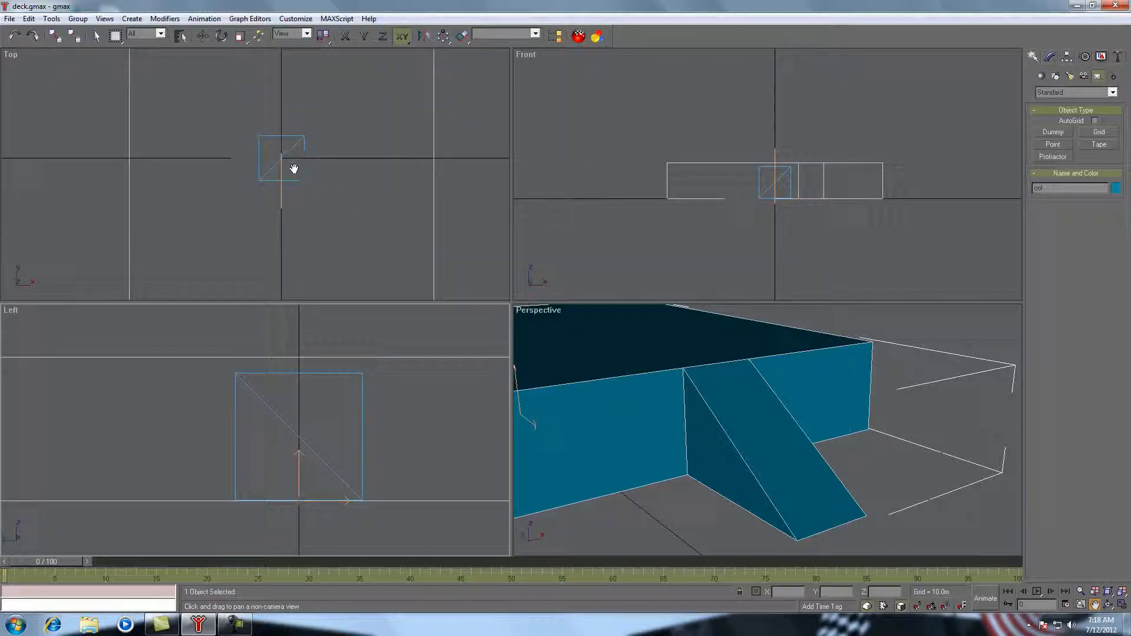
{"action": "right_click", "coordinate": [283, 152]}
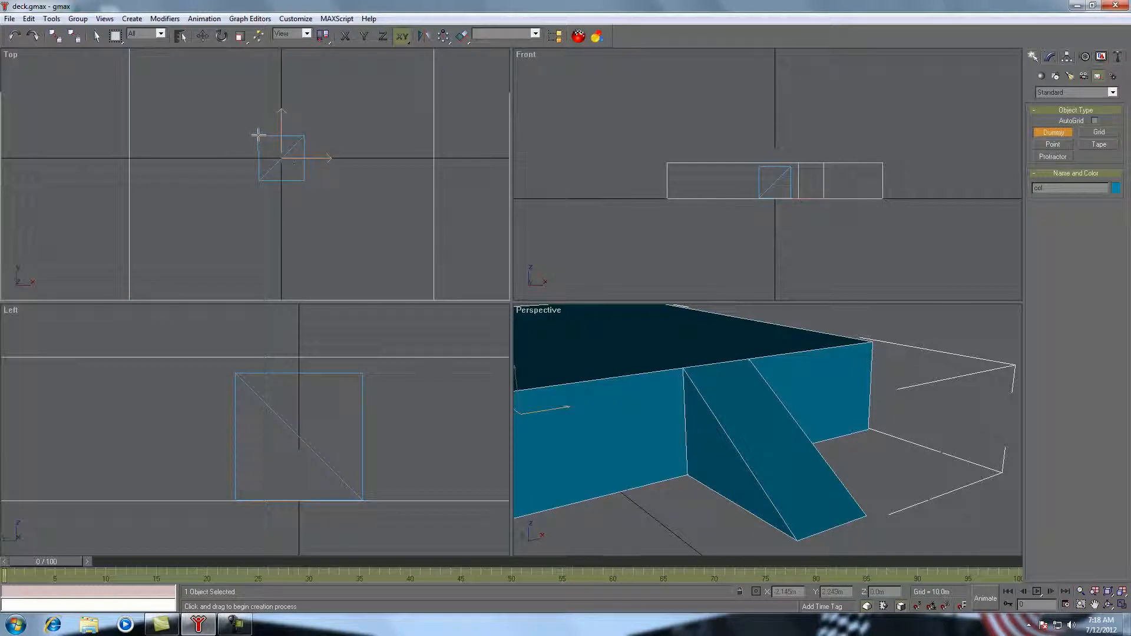
{"action": "left_click_drag", "start_coordinate": [258, 135], "coordinate": [259, 93]}
- Move the new dummy to X 0.0 and Y 0.0, and delete it again
{"action": "left_click", "coordinate": [203, 36]}
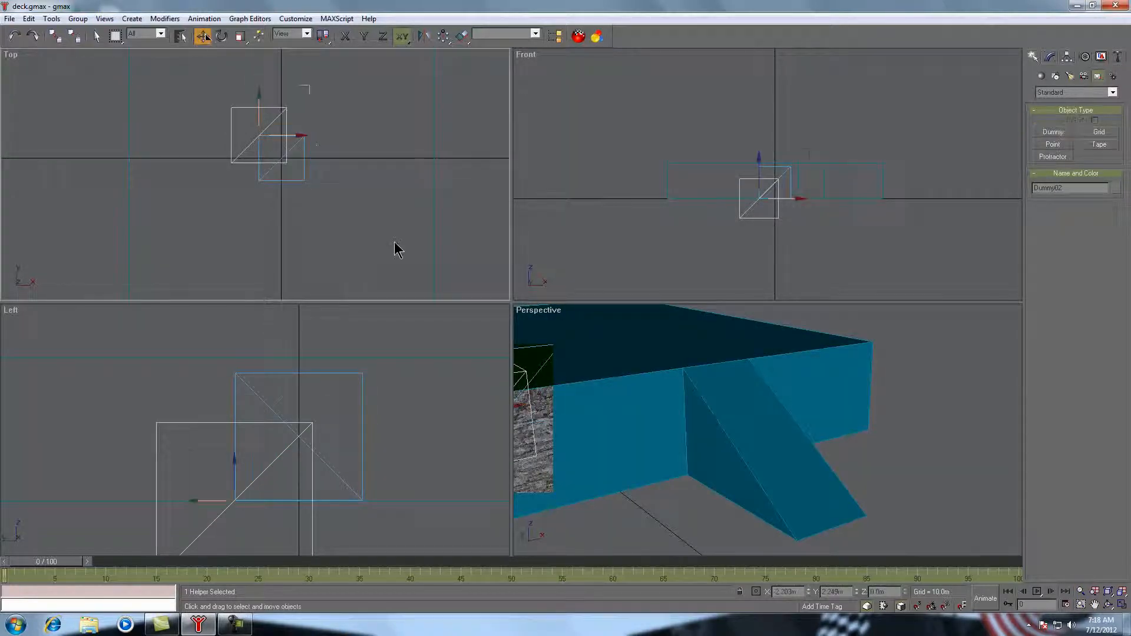
{"action": "double_click", "coordinate": [797, 592]}
{"action": "type", "text": "0.0"}
{"action": "key", "text": "Return"}
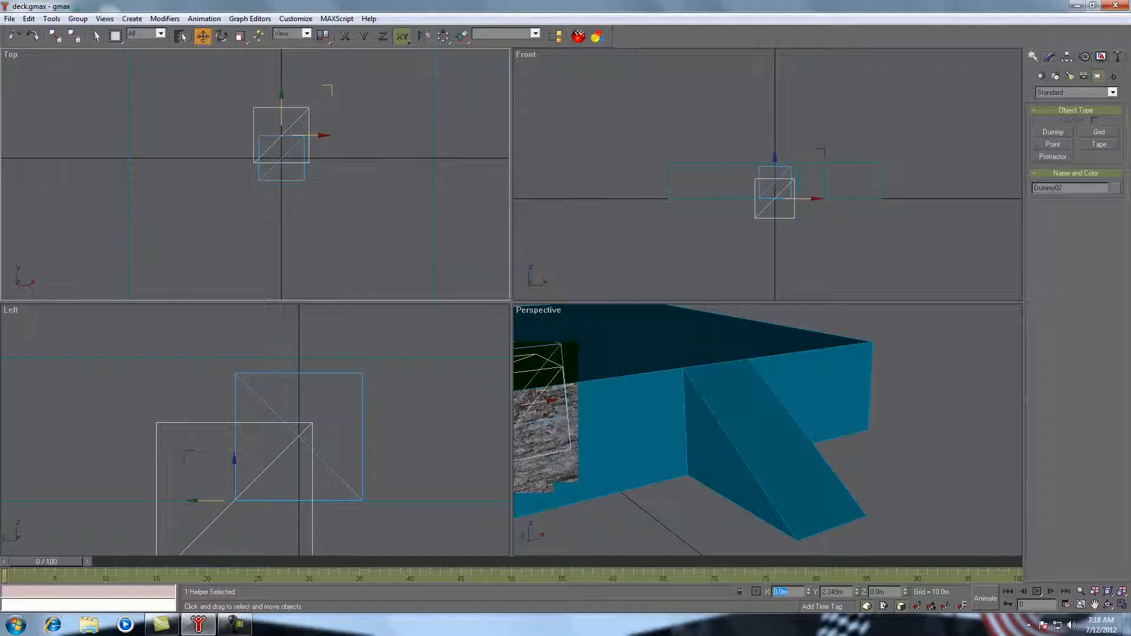
{"action": "double_click", "coordinate": [843, 591]}
{"action": "type", "text": "0.0"}
{"action": "key", "text": "Return"}
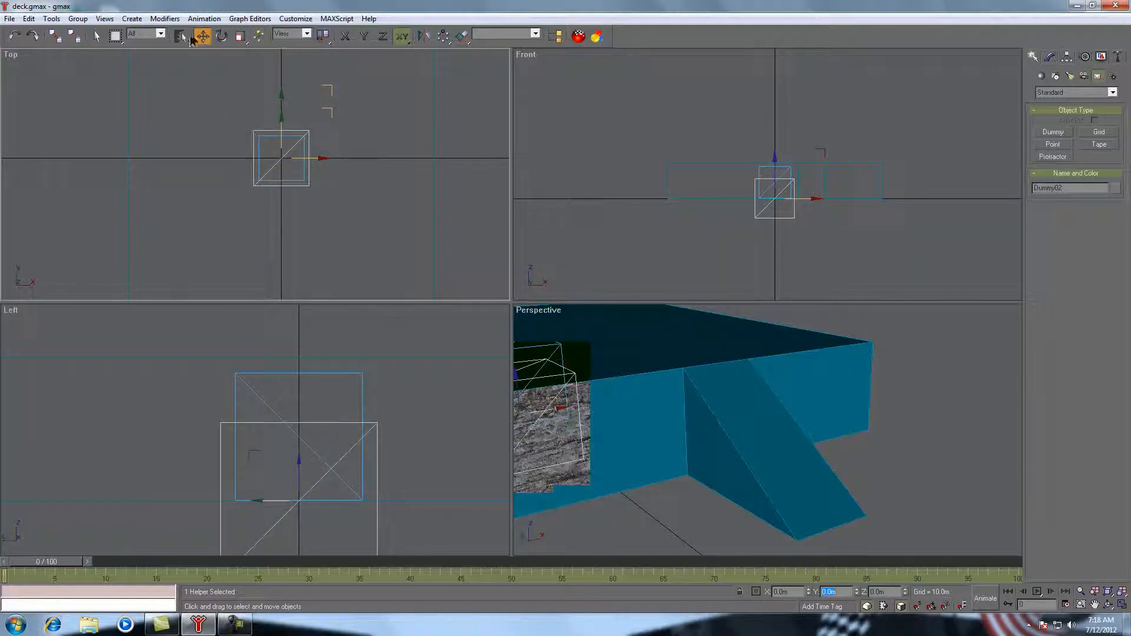
{"action": "left_click", "coordinate": [97, 36]}
{"action": "key", "text": "Delete"}
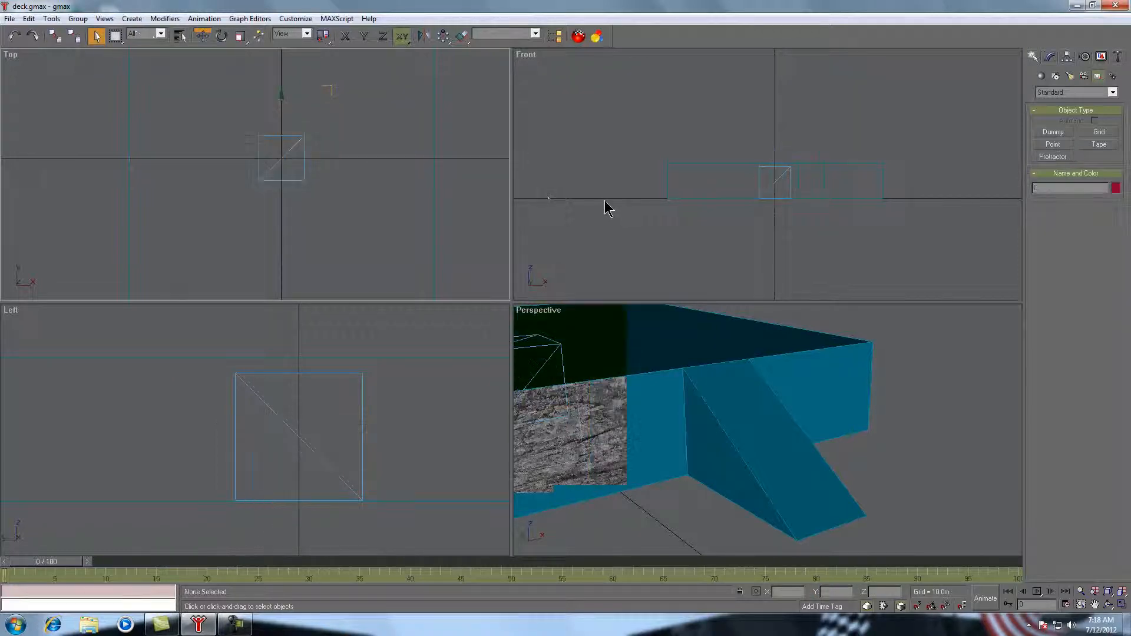
- Select the col mesh and link it to Dummy01 as its parent, picking the parent by name
{"action": "left_click", "coordinate": [1095, 604]}
{"action": "left_click_drag", "start_coordinate": [488, 204], "coordinate": [371, 139]}
{"action": "right_click", "coordinate": [646, 321]}
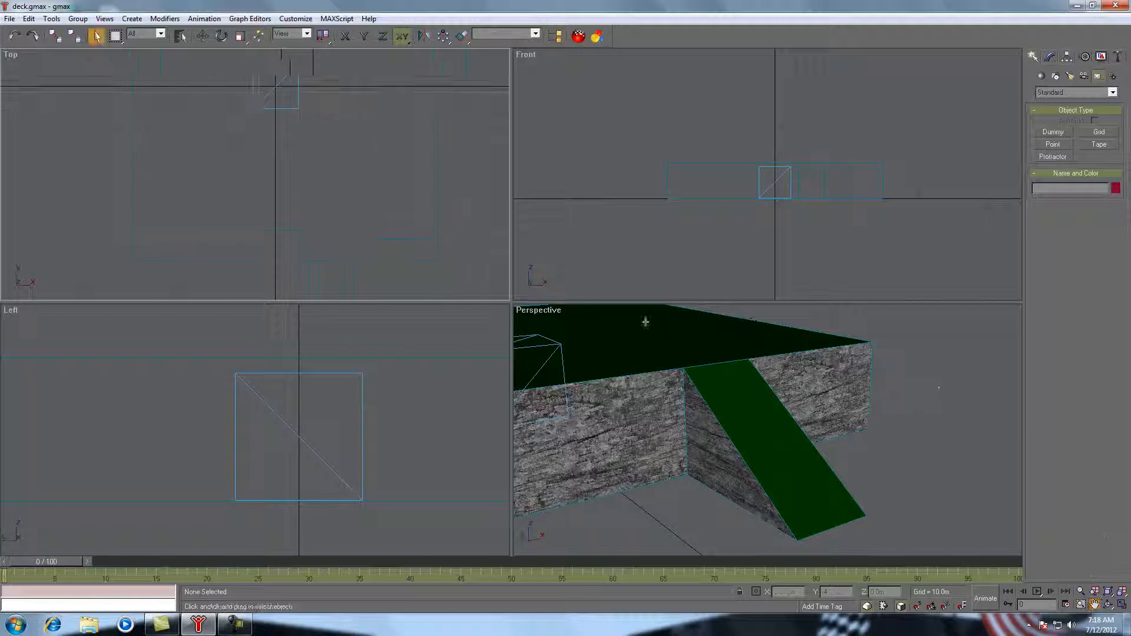
{"action": "left_click", "coordinate": [724, 366]}
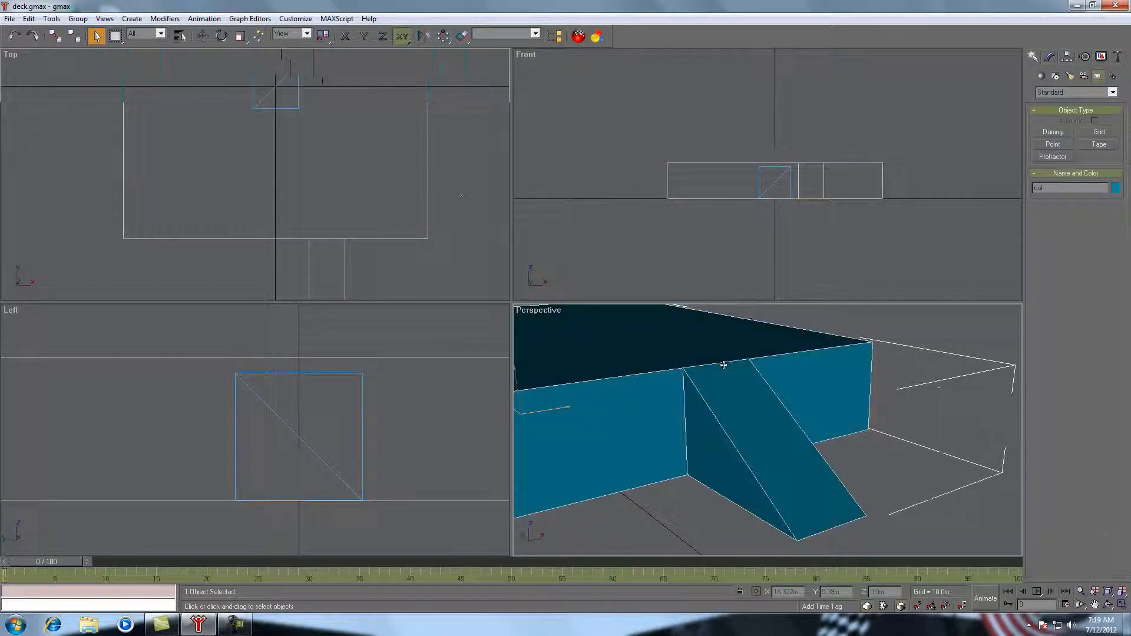
{"action": "left_click", "coordinate": [54, 36]}
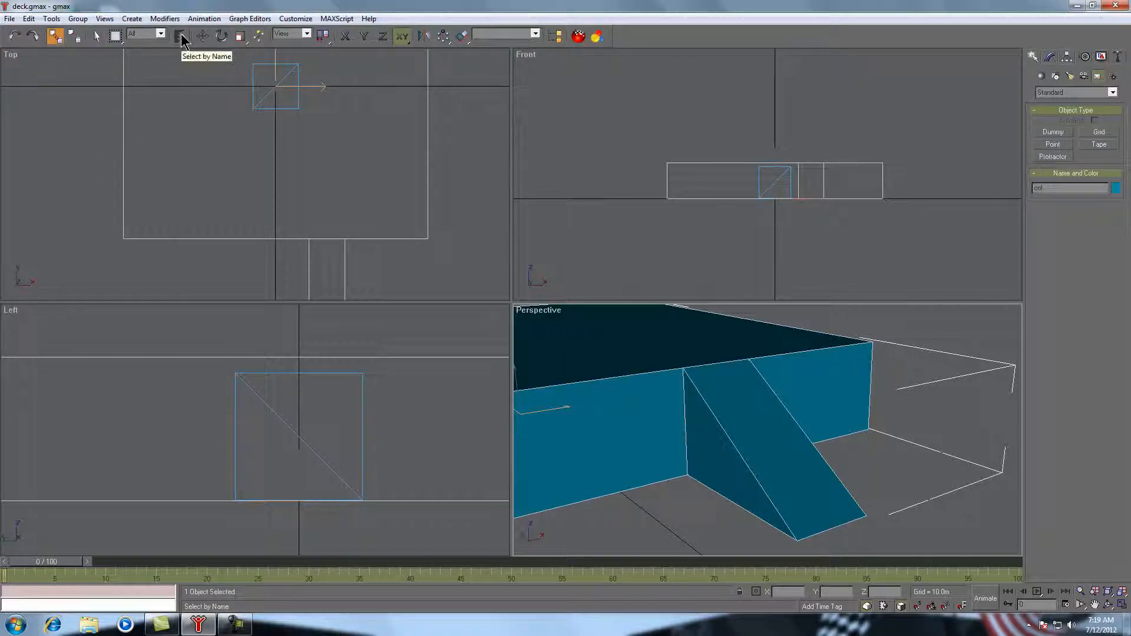
{"action": "left_click", "coordinate": [181, 36]}
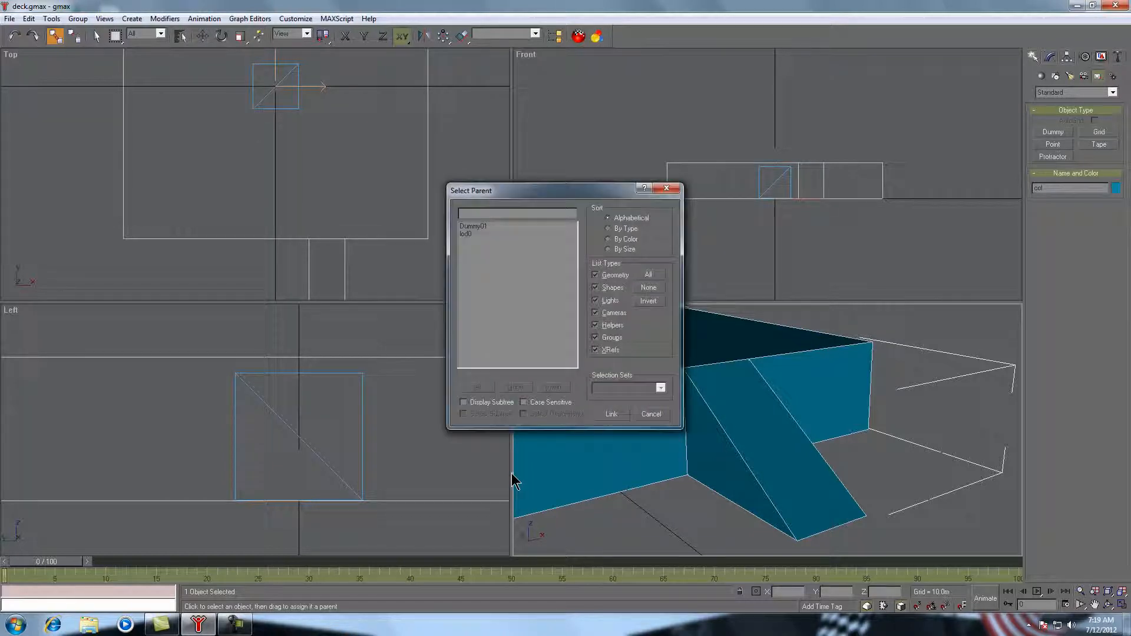
{"action": "left_click", "coordinate": [480, 227]}
{"action": "left_click", "coordinate": [612, 414]}
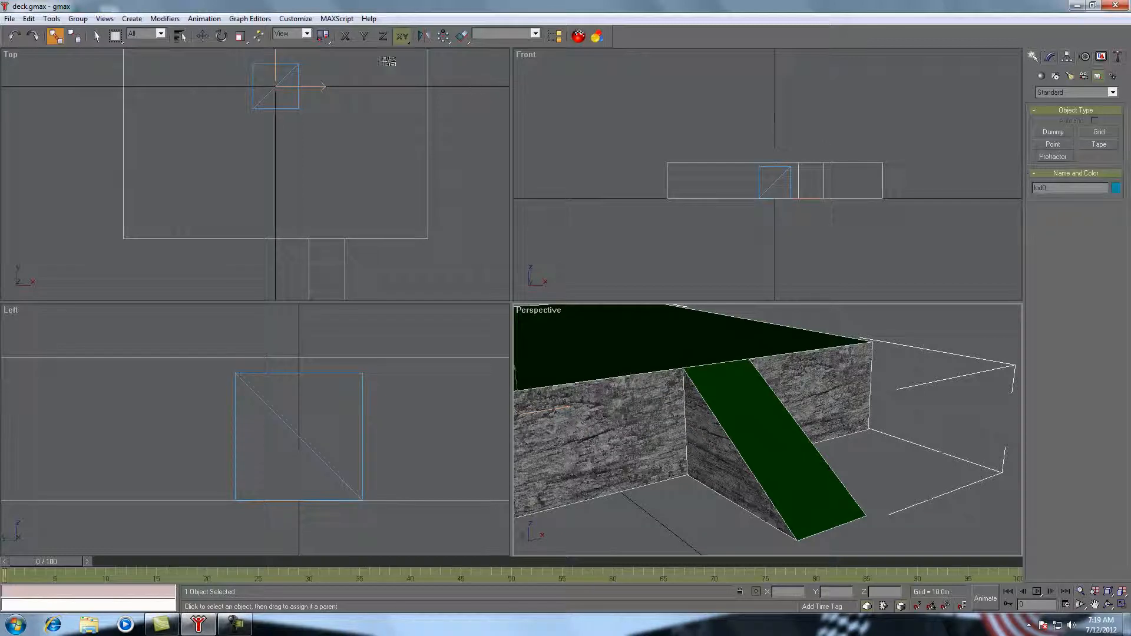
- Link lod0 to Dummy01 by name with the subtree displayed, and check the hierarchy in the object list
{"action": "left_click", "coordinate": [179, 37]}
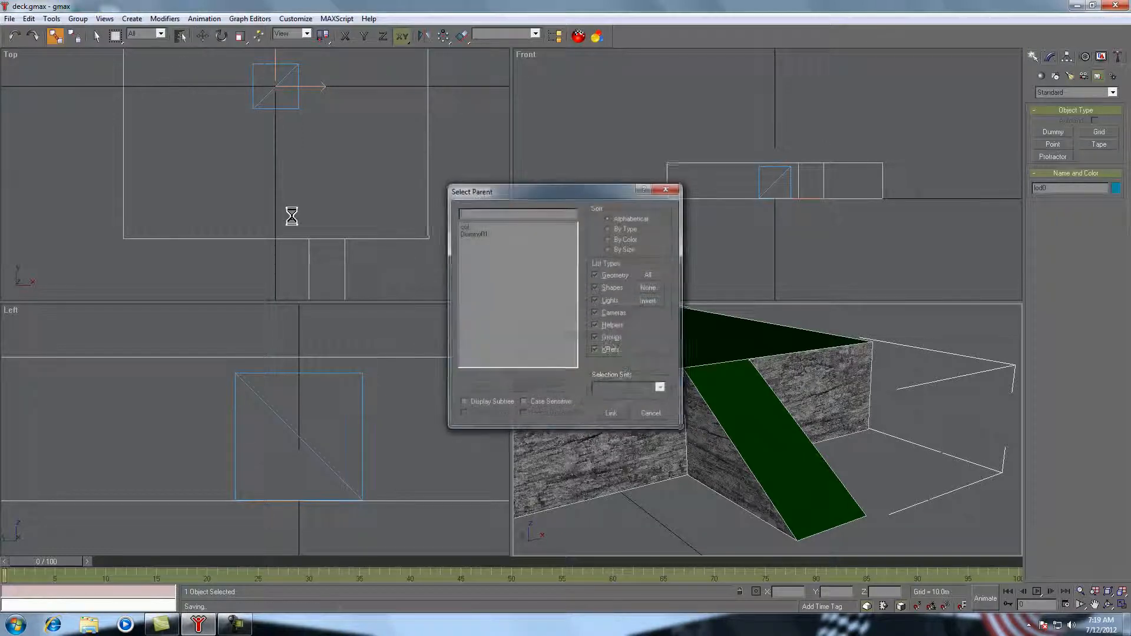
{"action": "left_click", "coordinate": [478, 234]}
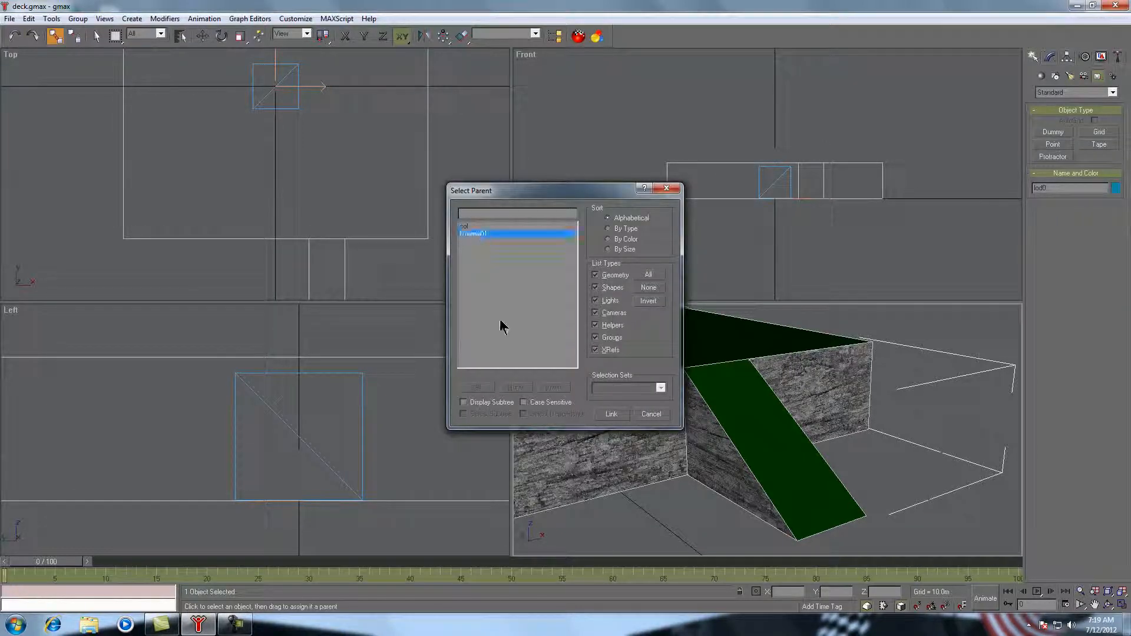
{"action": "left_click", "coordinate": [465, 403]}
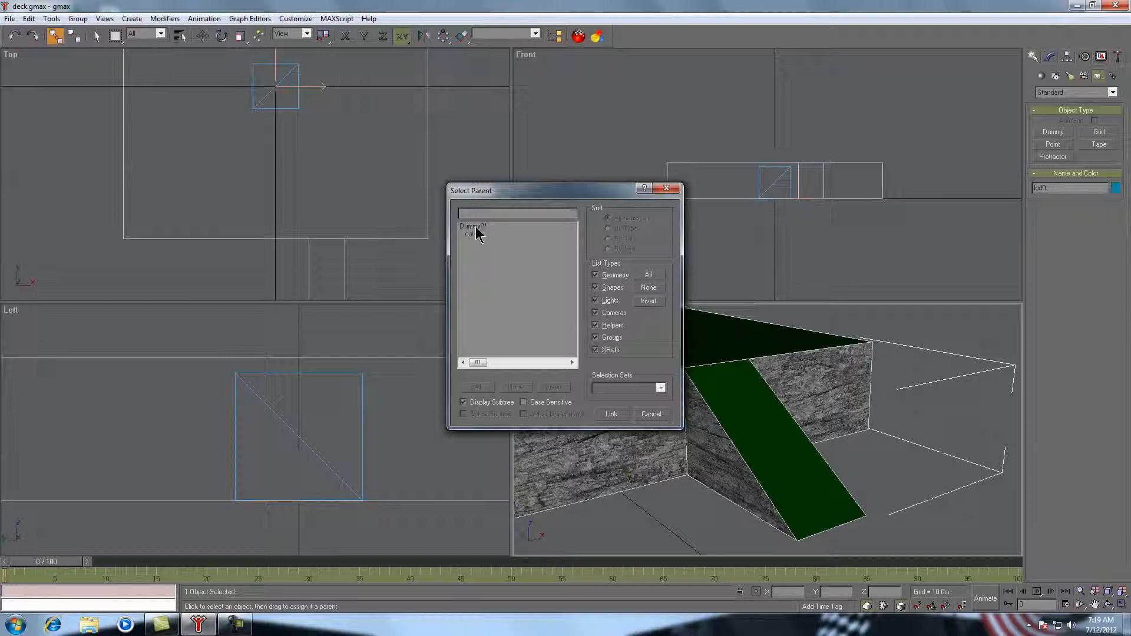
{"action": "left_click", "coordinate": [612, 415]}
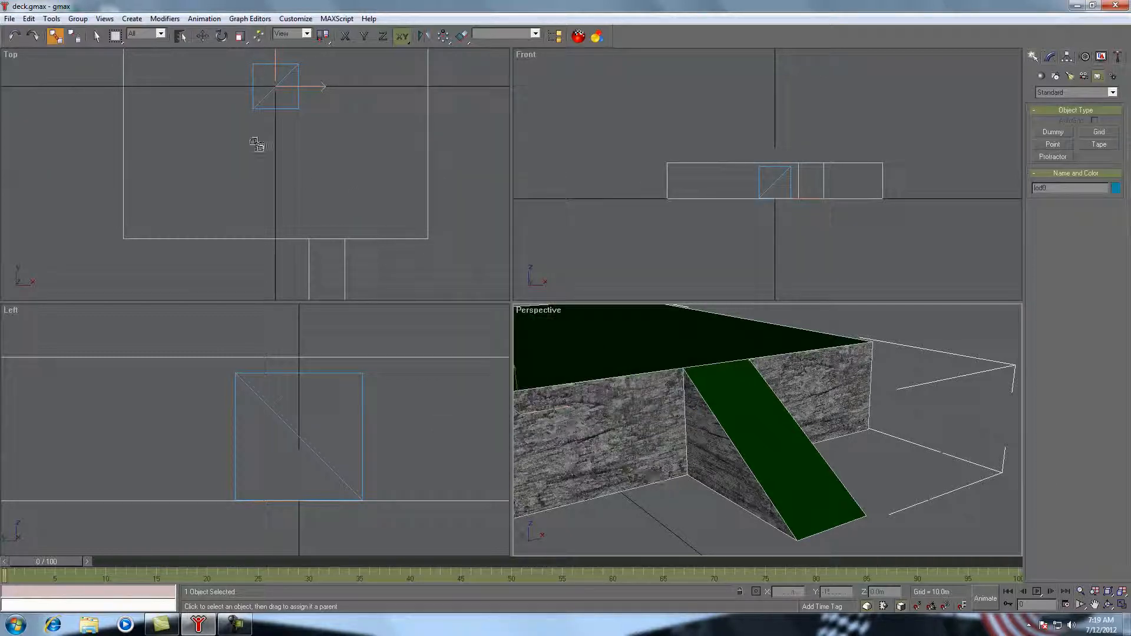
{"action": "left_click", "coordinate": [97, 36]}
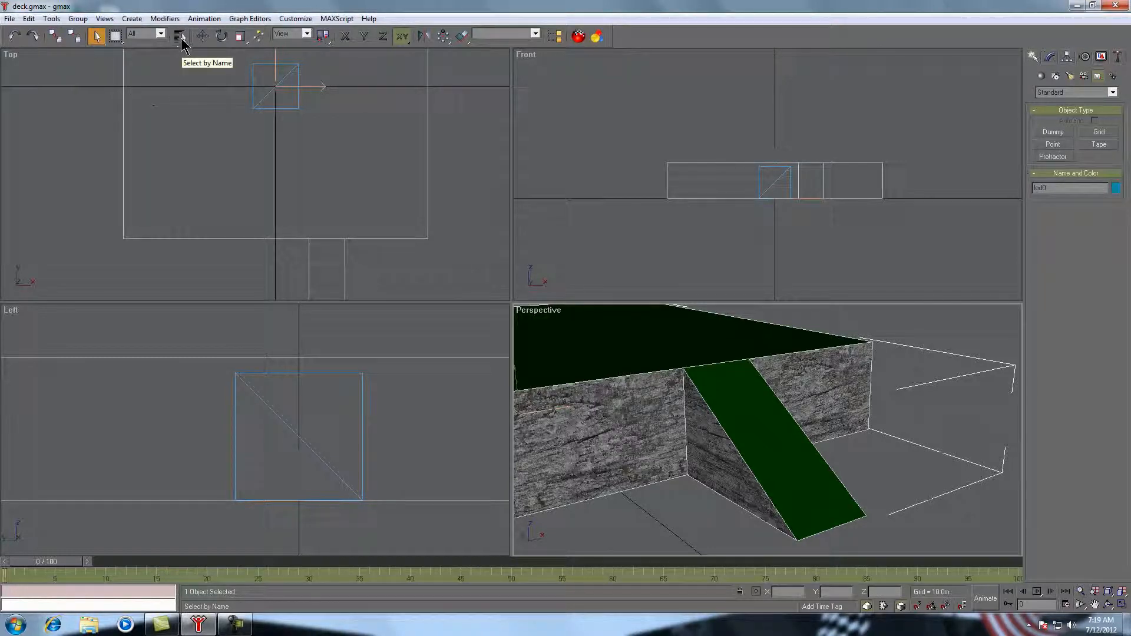
{"action": "left_click", "coordinate": [181, 37]}
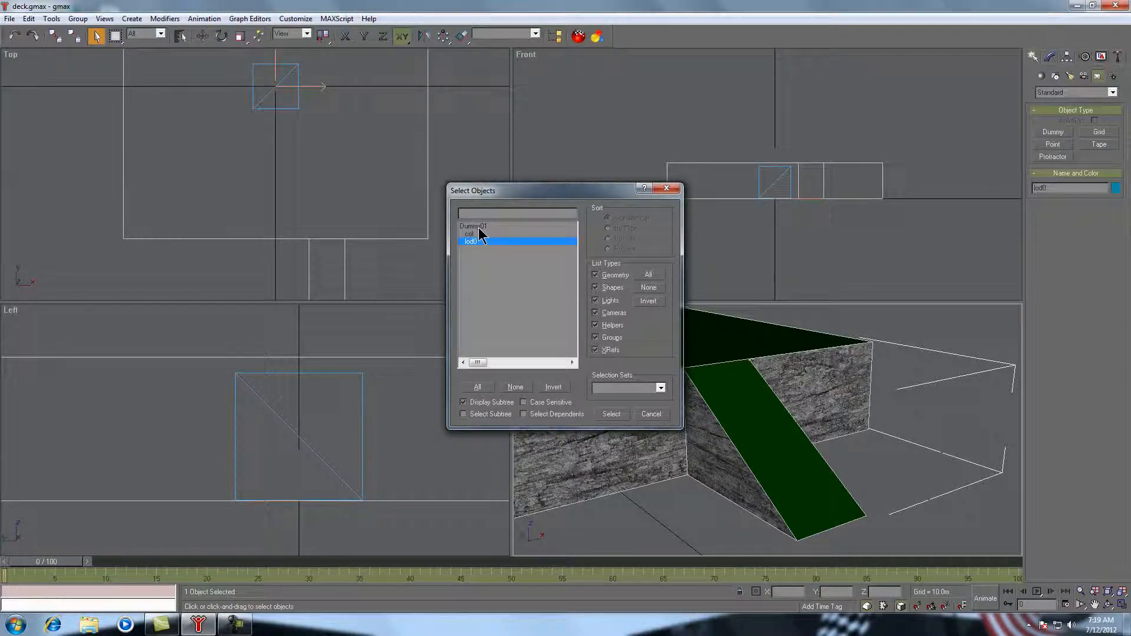
{"action": "left_click", "coordinate": [651, 415]}
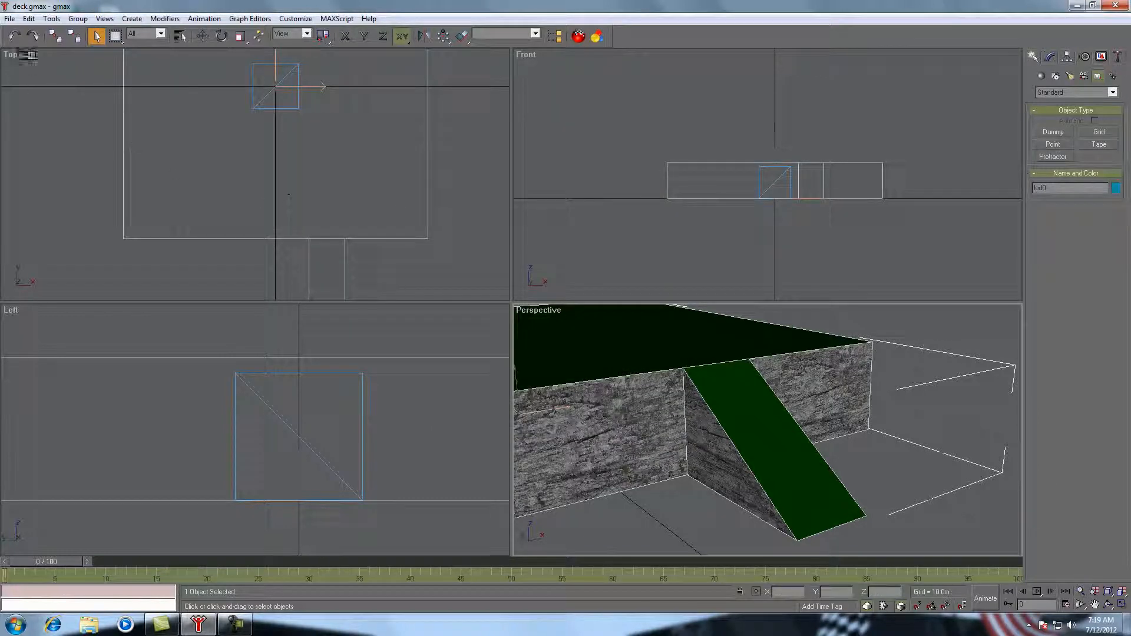
- Clone lod0 as a copy named lod01
{"action": "left_click", "coordinate": [29, 20]}
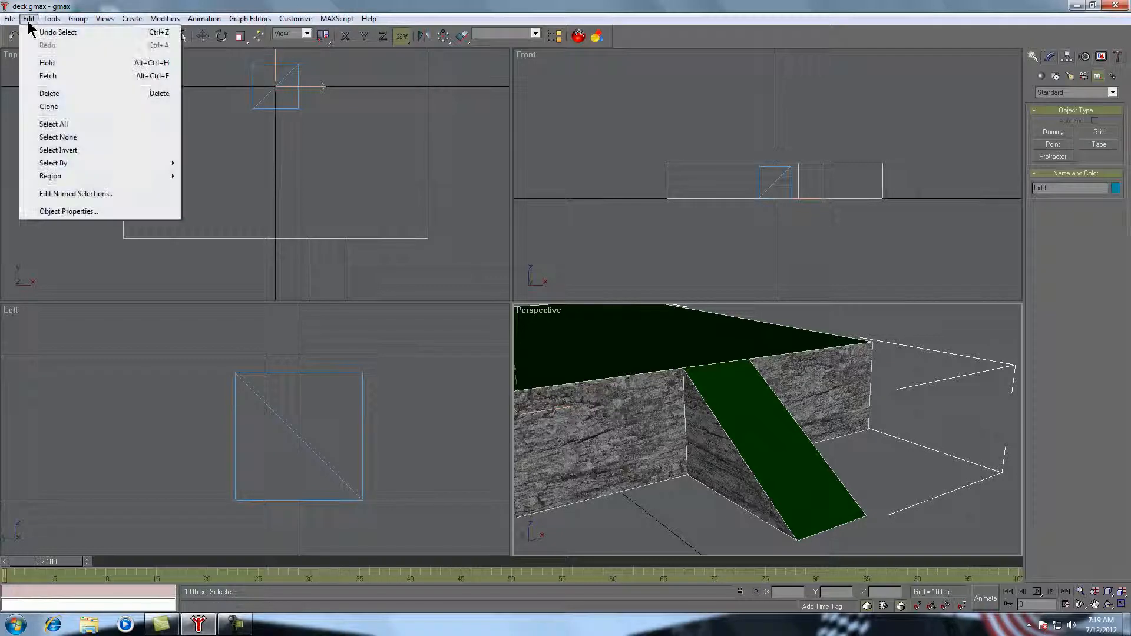
{"action": "left_click", "coordinate": [48, 107]}
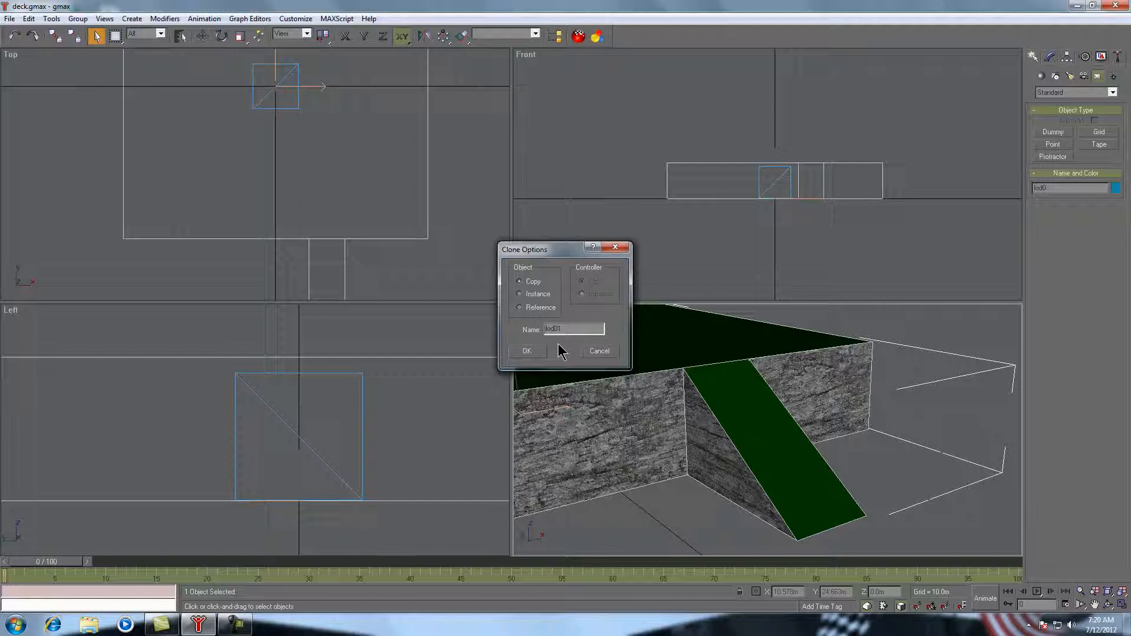
{"action": "left_click", "coordinate": [526, 352]}
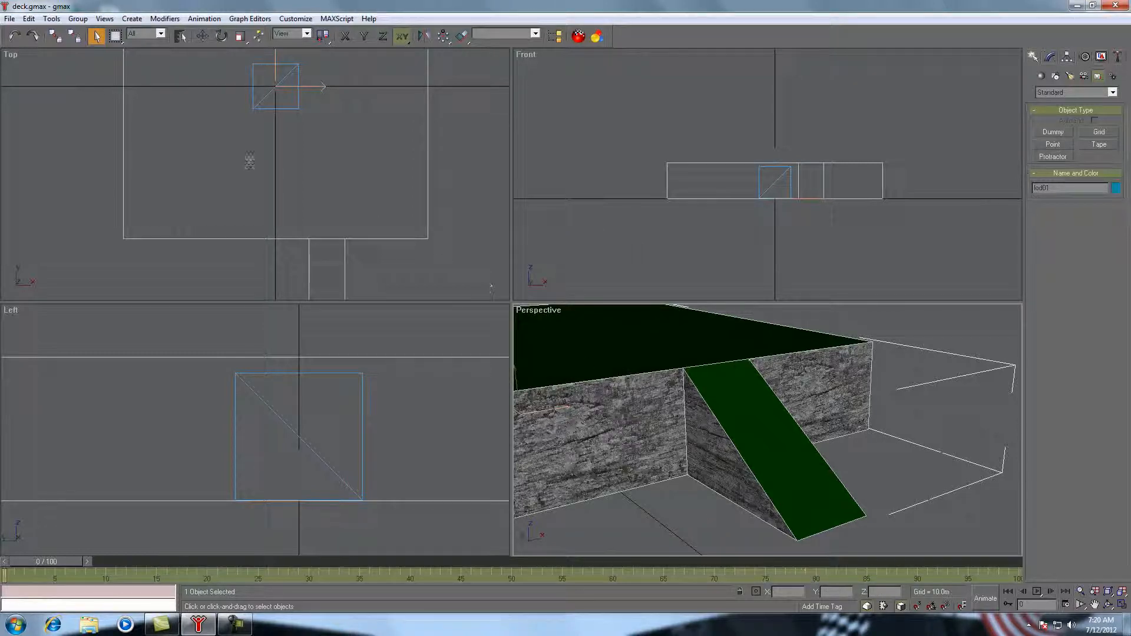
- Clone lod01 as a copy named lod02, and check the hierarchy in the object list
{"action": "left_click", "coordinate": [28, 19]}
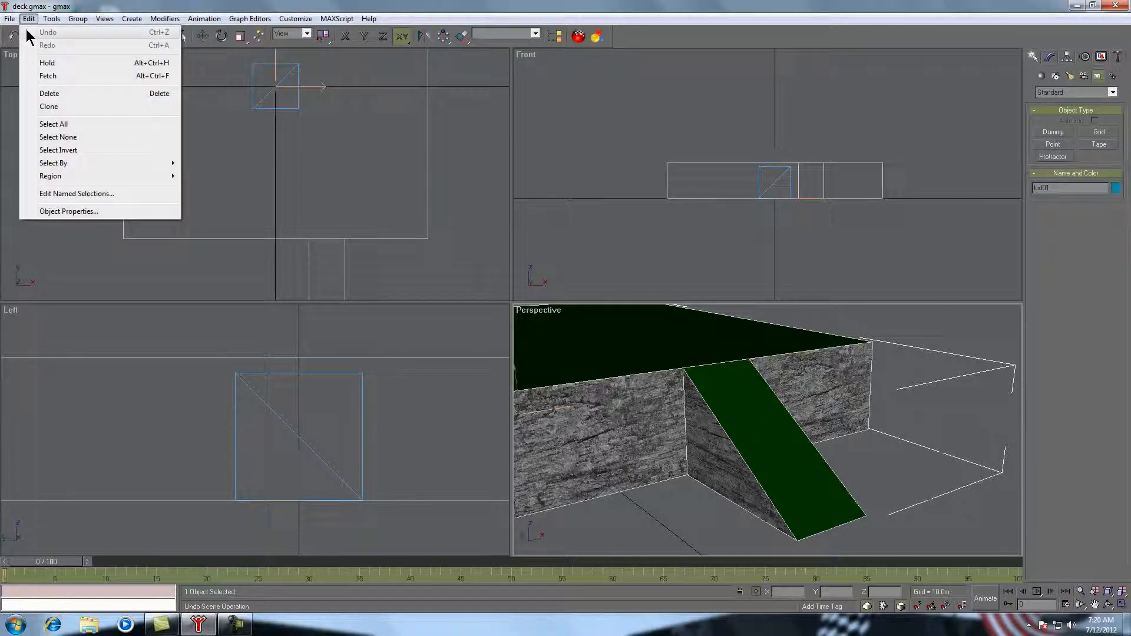
{"action": "left_click", "coordinate": [47, 106]}
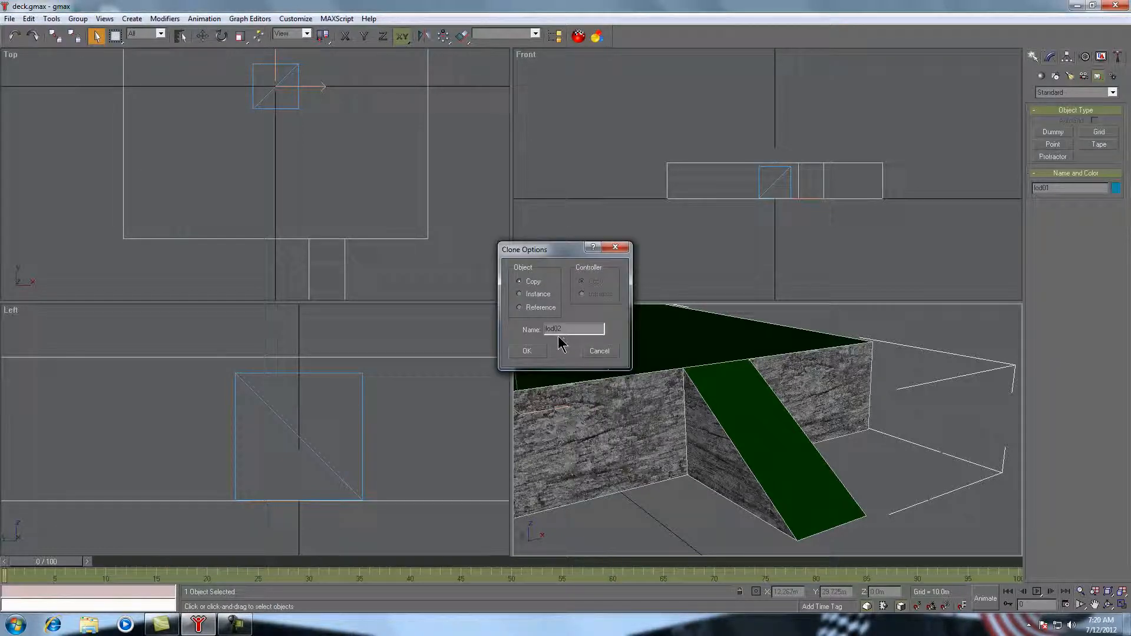
{"action": "left_click", "coordinate": [526, 352]}
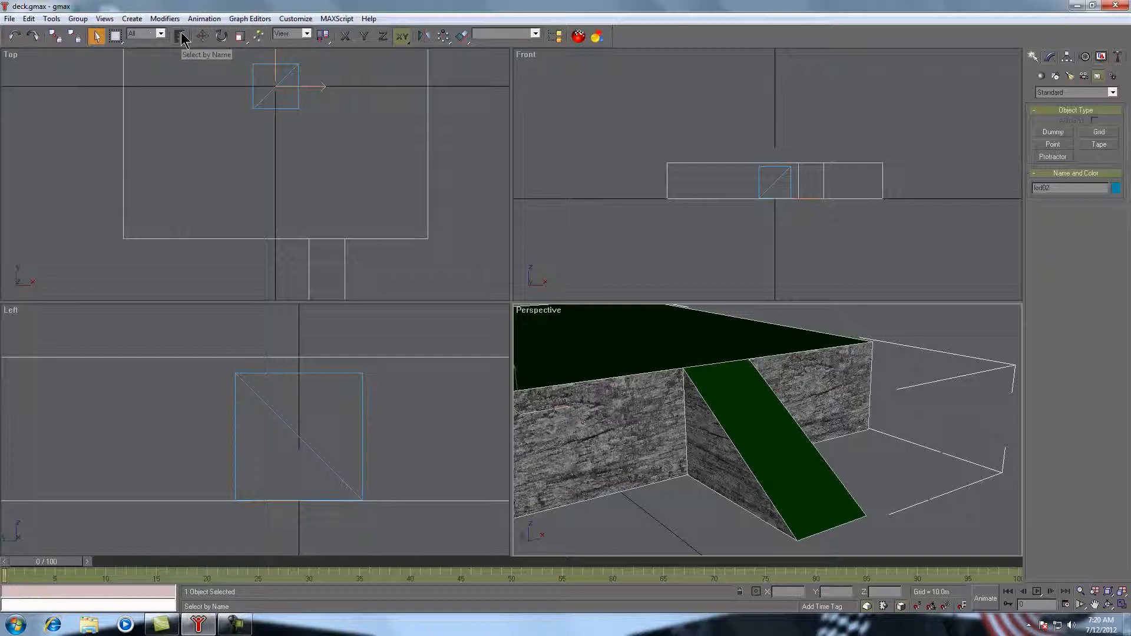
{"action": "left_click", "coordinate": [181, 37]}
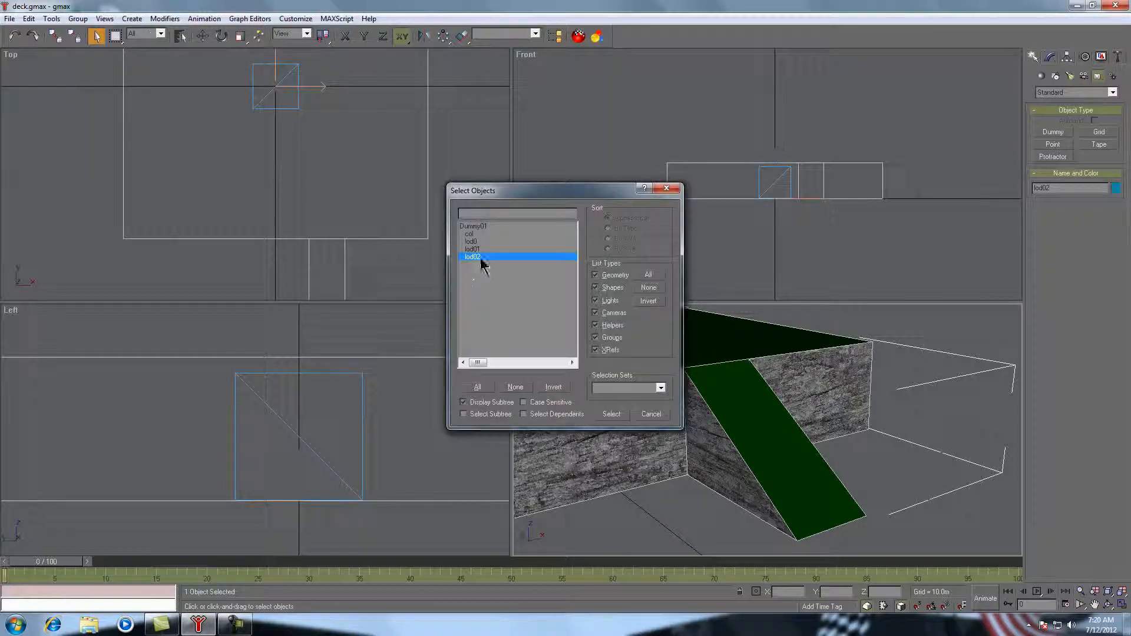
{"action": "left_click", "coordinate": [648, 414]}
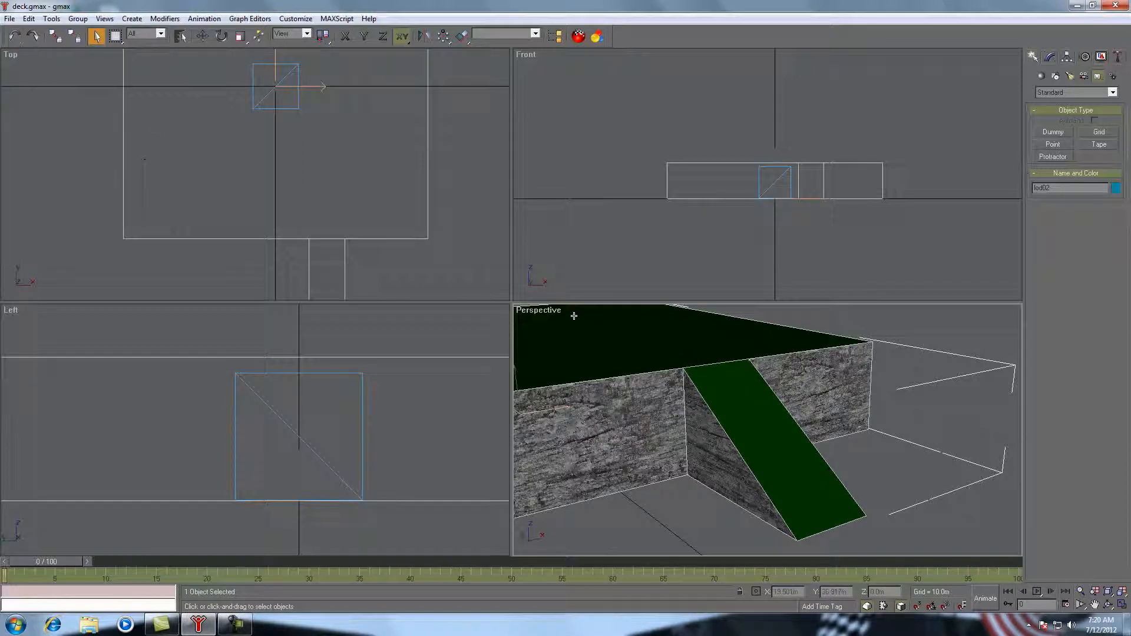
{"action": "left_click", "coordinate": [10, 19]}
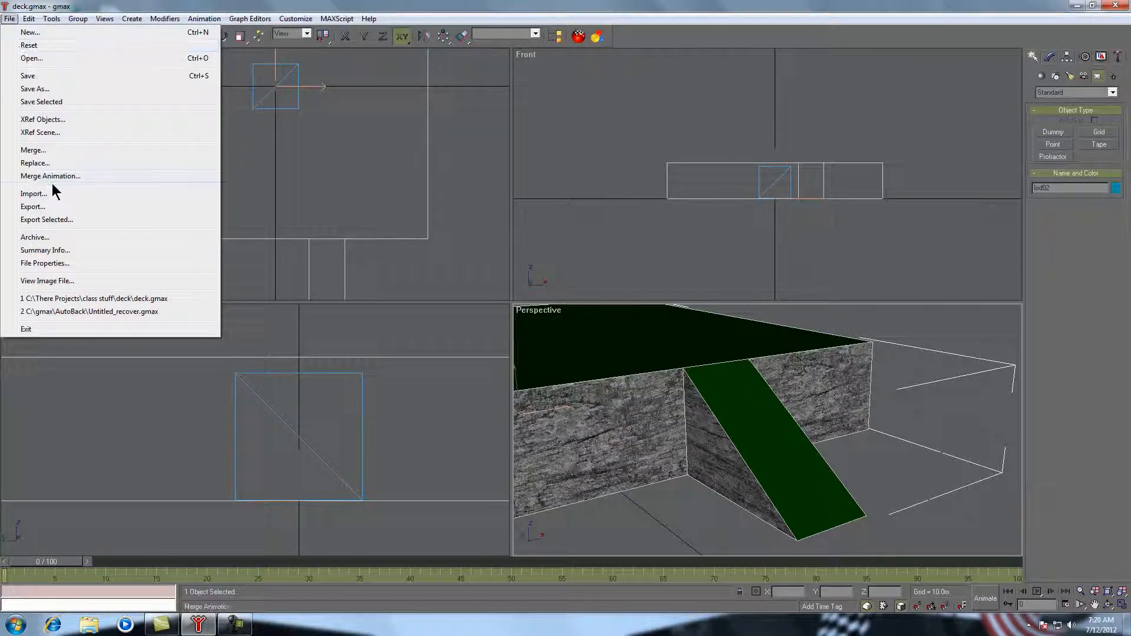
{"action": "left_click", "coordinate": [522, 334]}
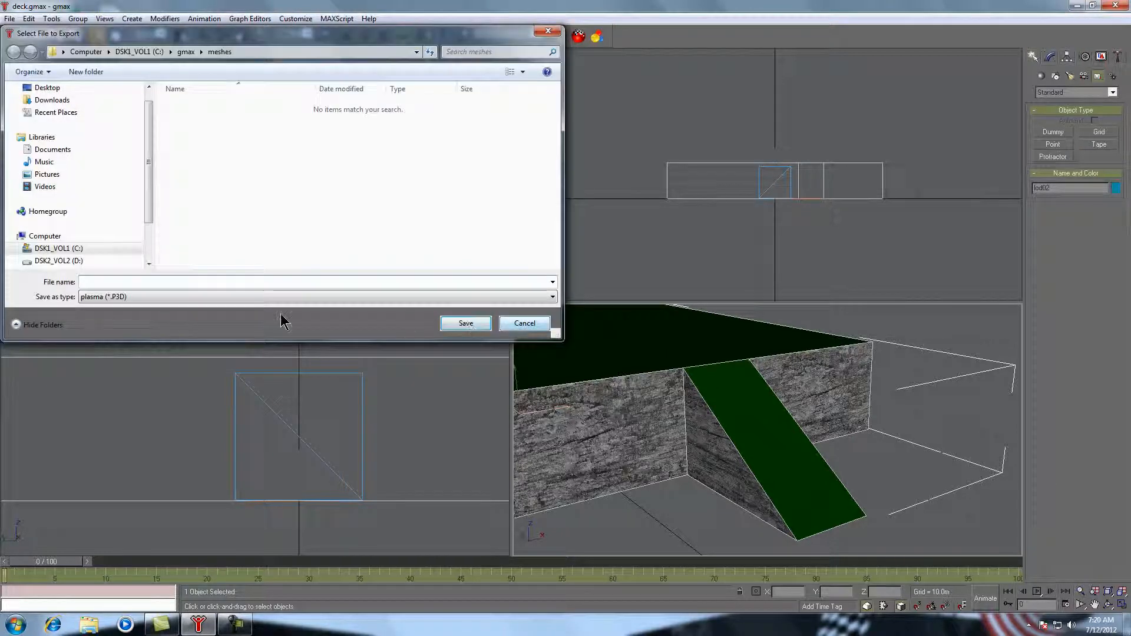
{"action": "left_click", "coordinate": [278, 298]}
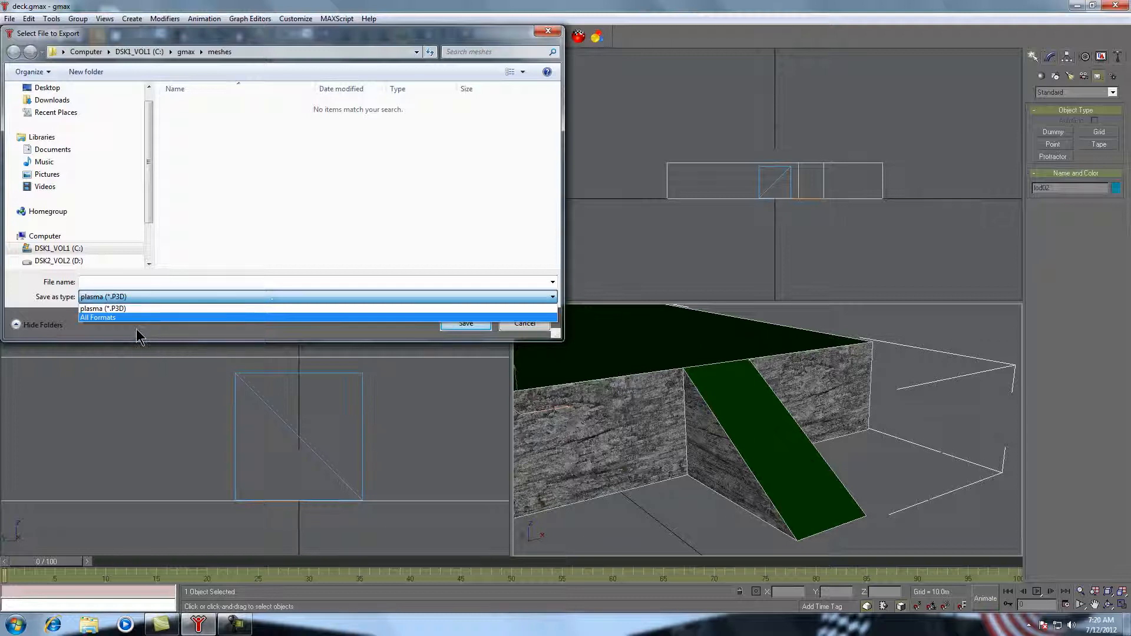
{"action": "left_click", "coordinate": [188, 330]}
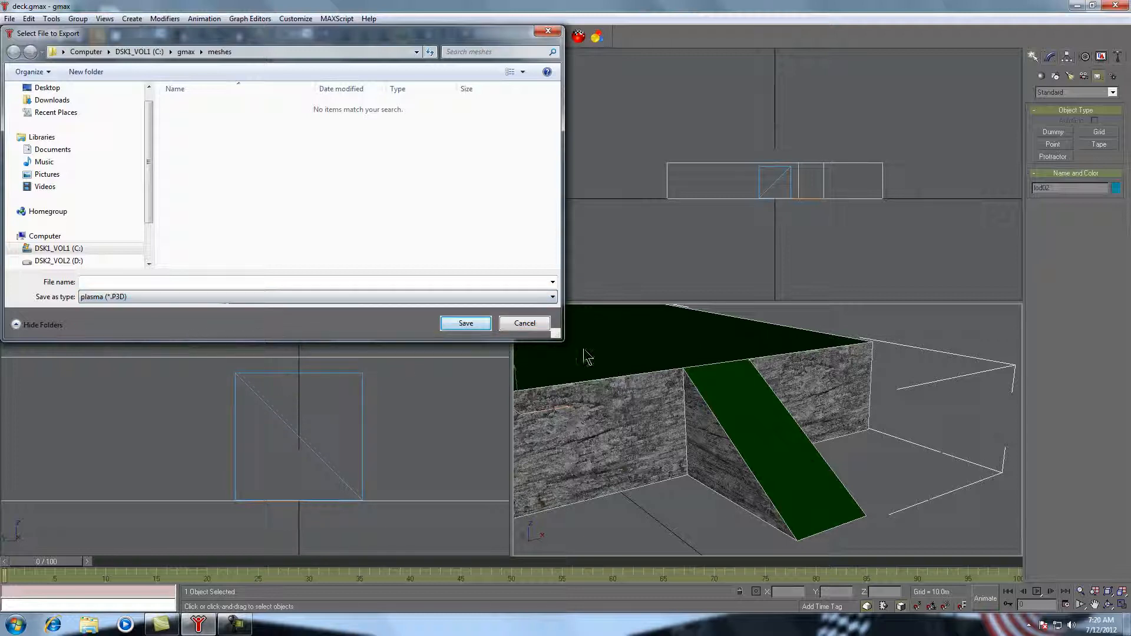
{"action": "left_click", "coordinate": [530, 325]}
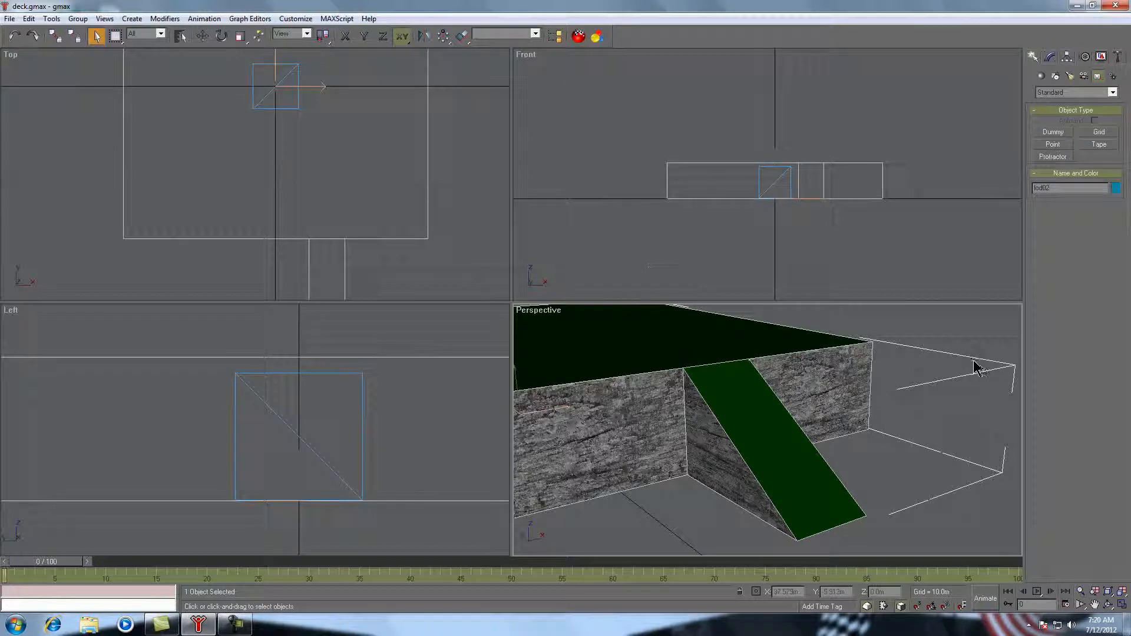
{"action": "left_click", "coordinate": [1109, 606]}
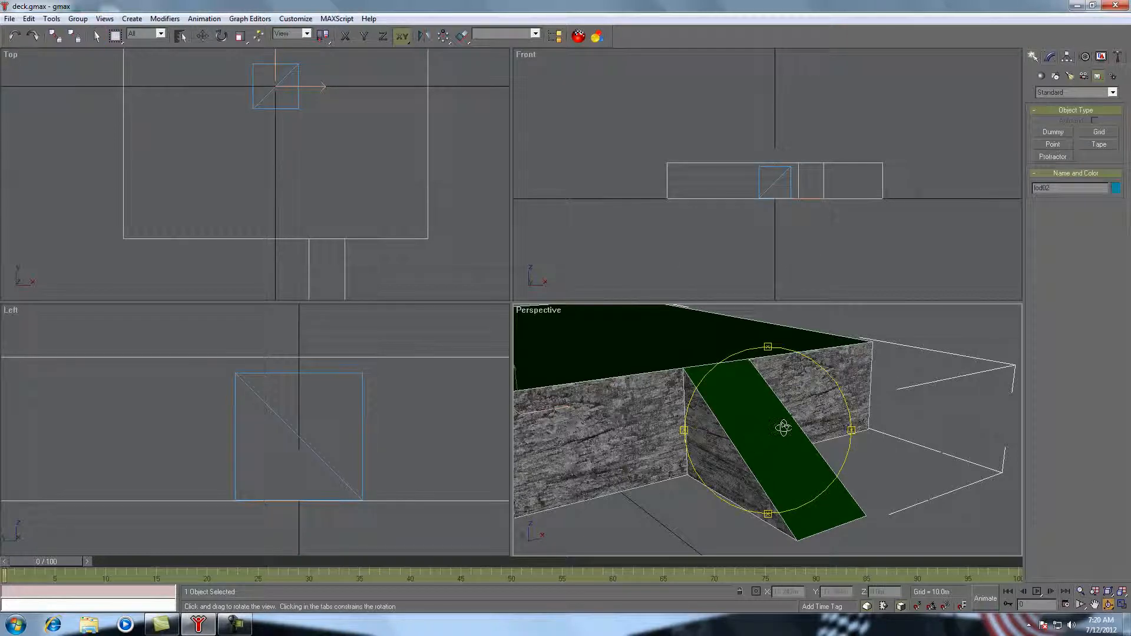
{"action": "left_click_drag", "start_coordinate": [779, 425], "coordinate": [789, 401]}
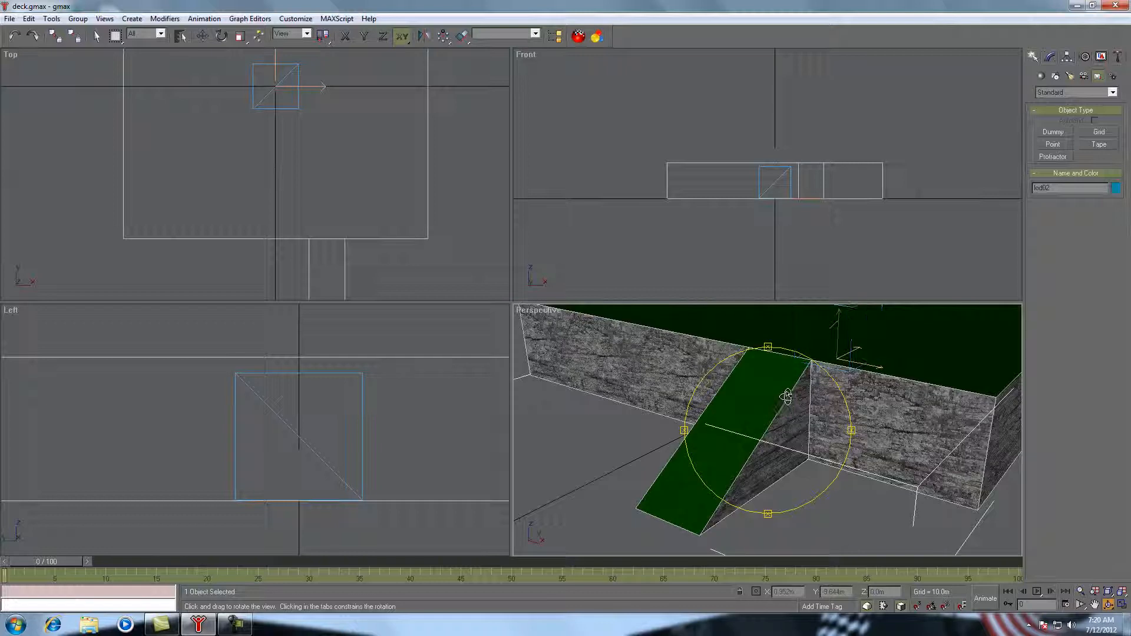
{"action": "right_click", "coordinate": [787, 402]}
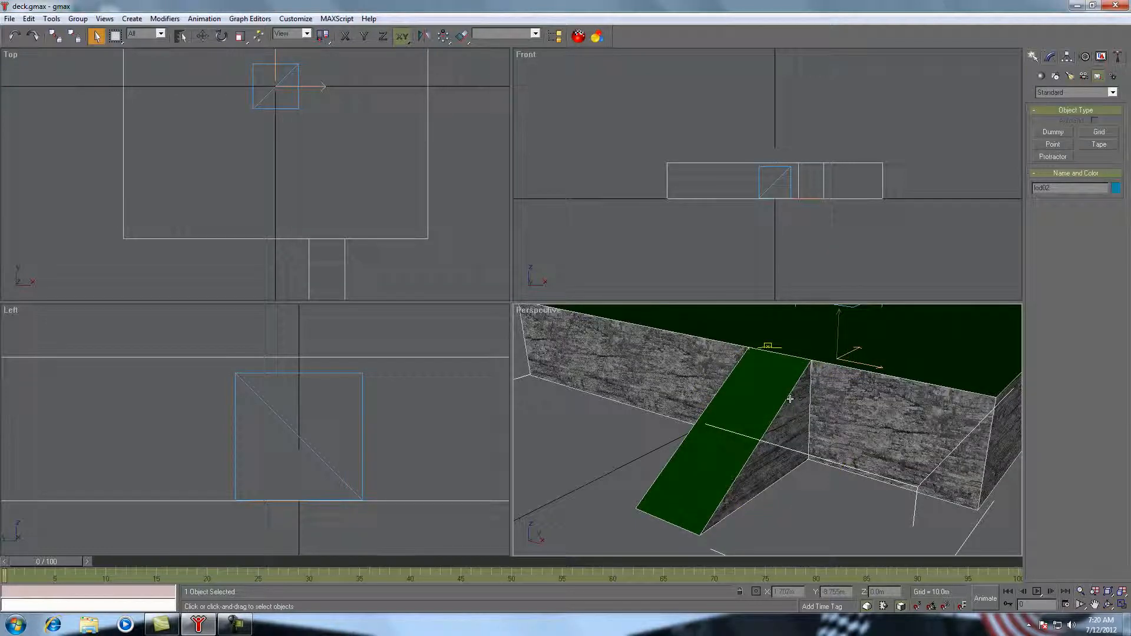